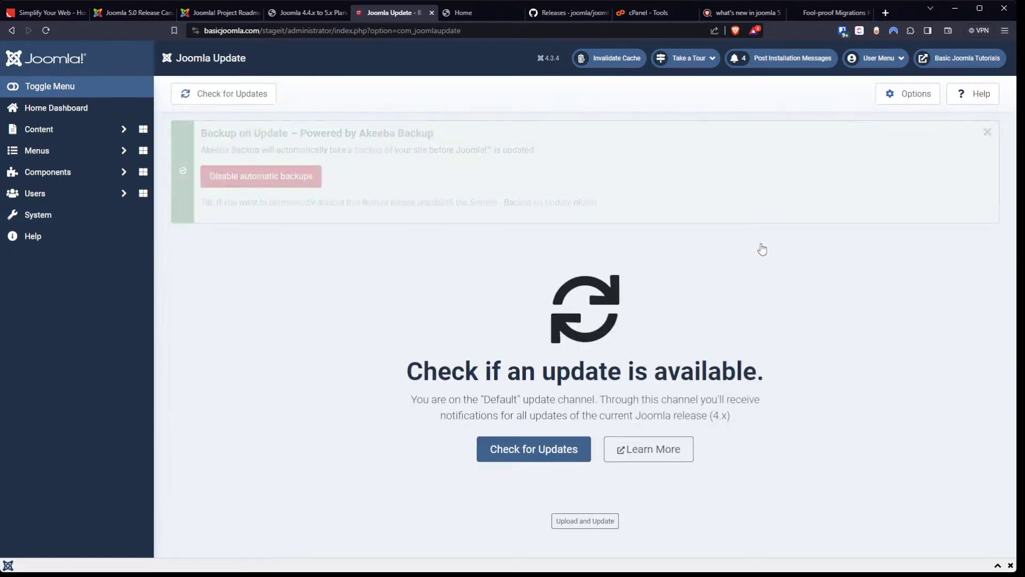
Disable automatic backups before updates, then save the Joomla Update options with the Testing channel and Release Candidate as minimum stability
{"action": "left_click", "coordinate": [293, 186]}
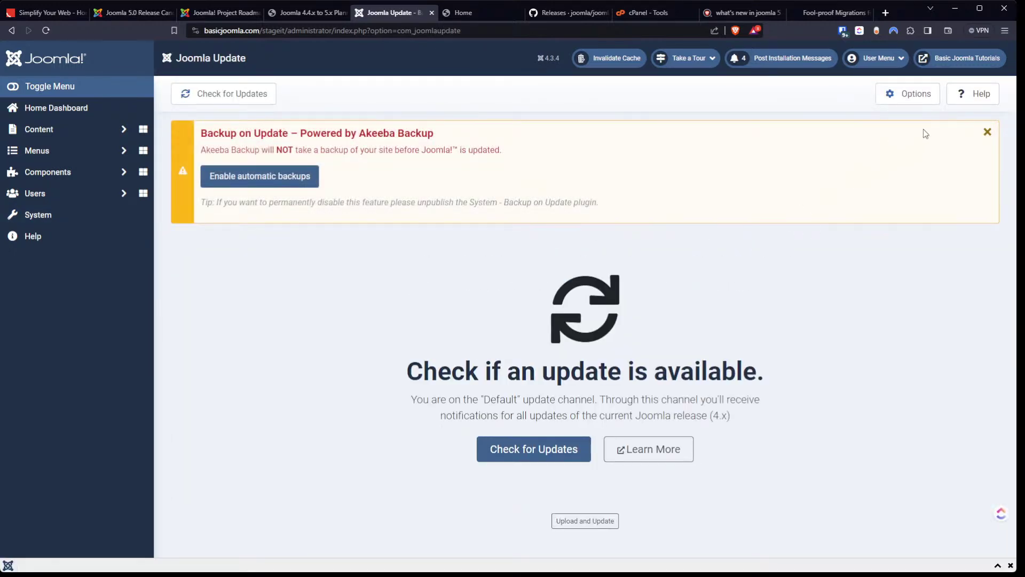
{"action": "left_click", "coordinate": [914, 102]}
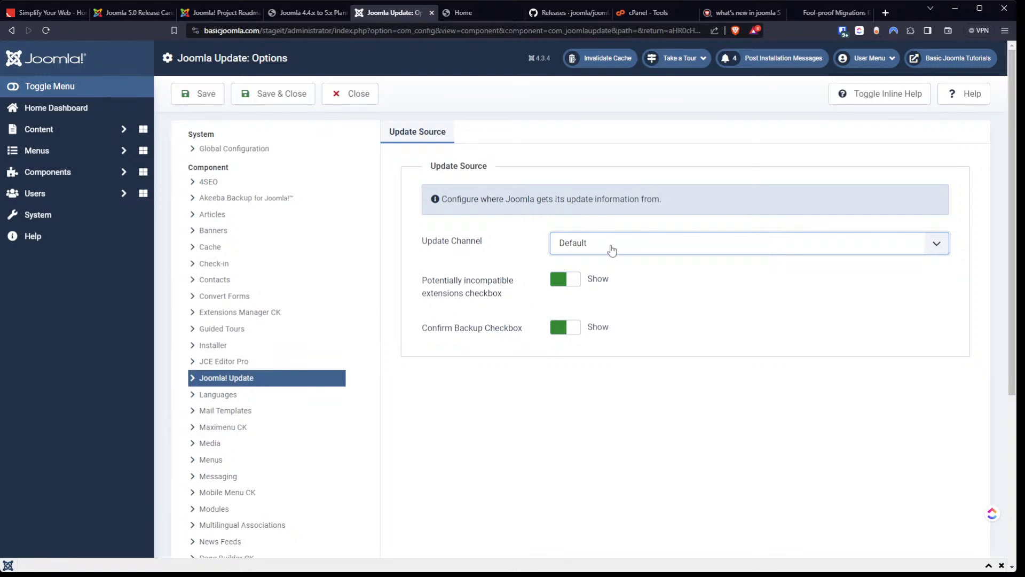
{"action": "left_click", "coordinate": [616, 279]}
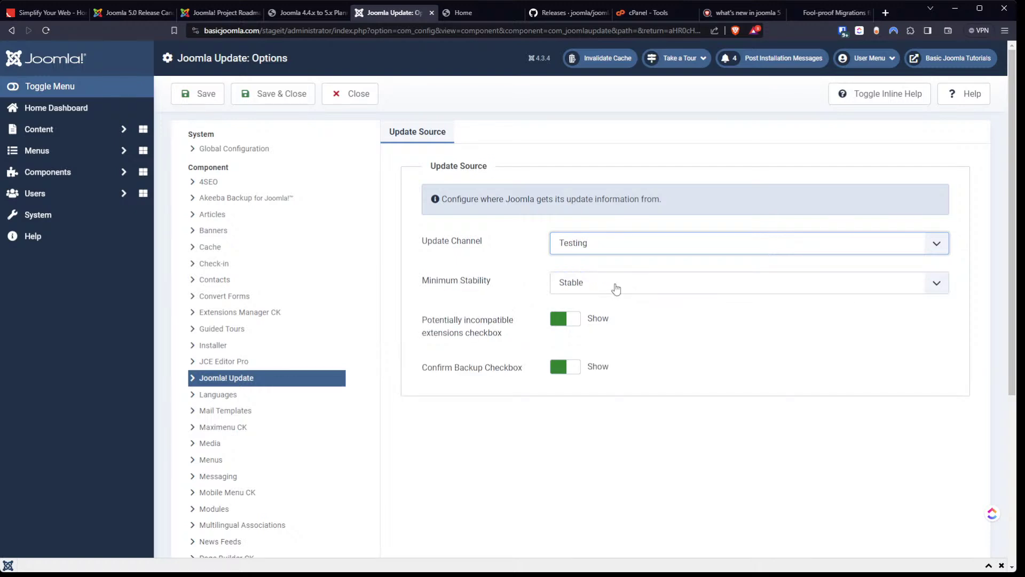
{"action": "left_click", "coordinate": [616, 288]}
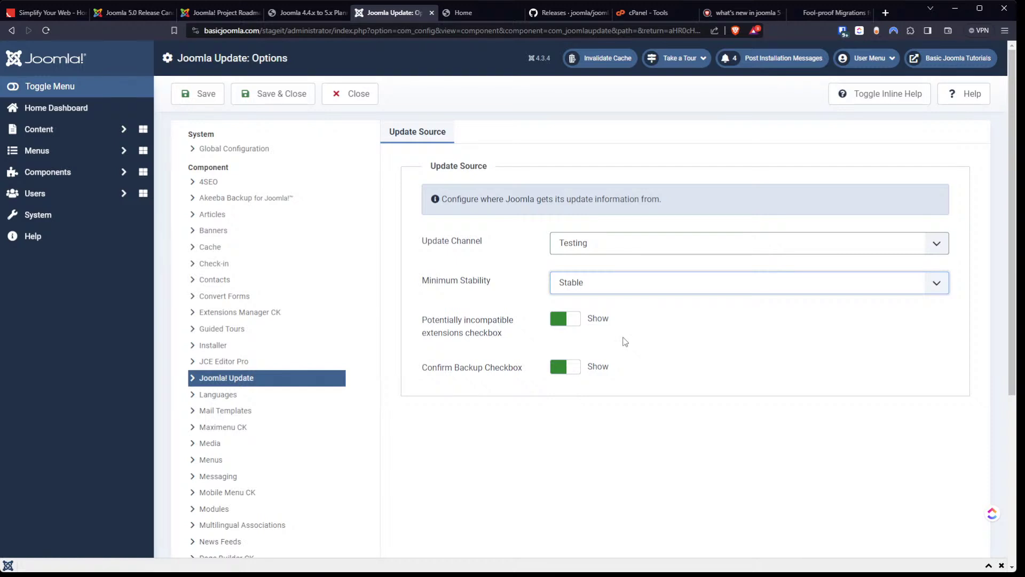
{"action": "key", "text": "Up"}
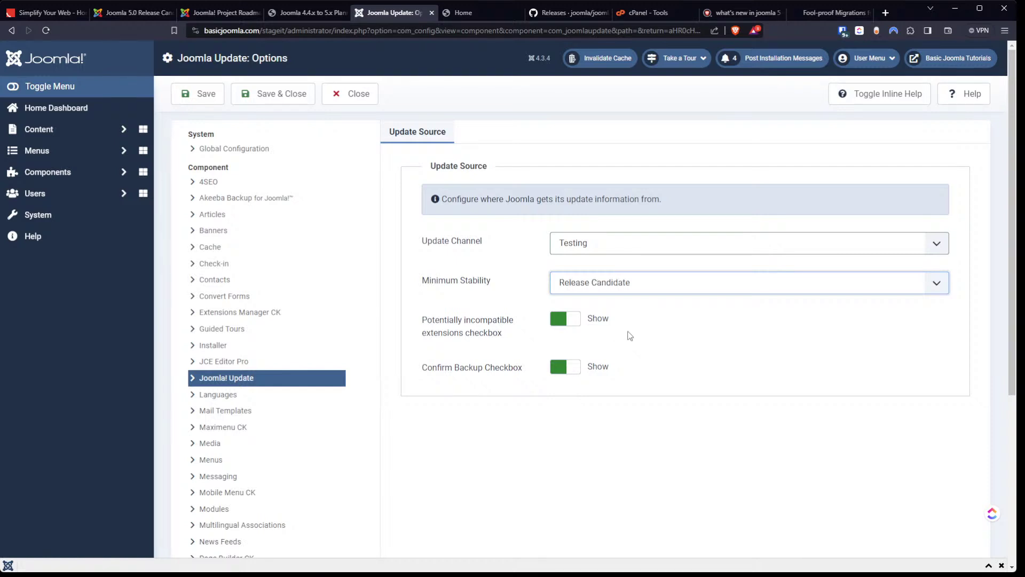
{"action": "left_click", "coordinate": [267, 98]}
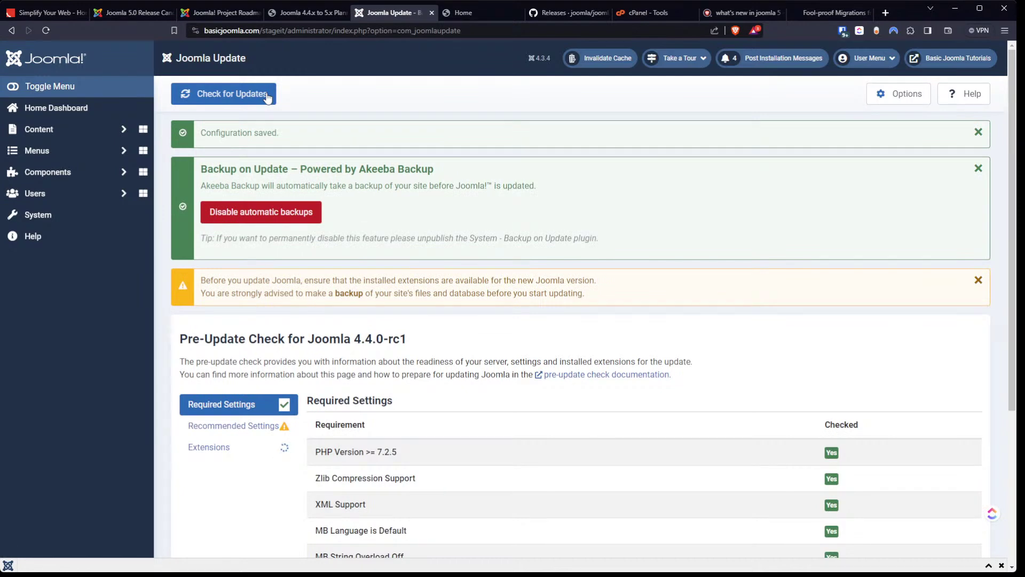
Disable Akeeba's automatic backups again, search the plugins for "back" and disable the System - Backup on update plugin
{"action": "left_click", "coordinate": [278, 212]}
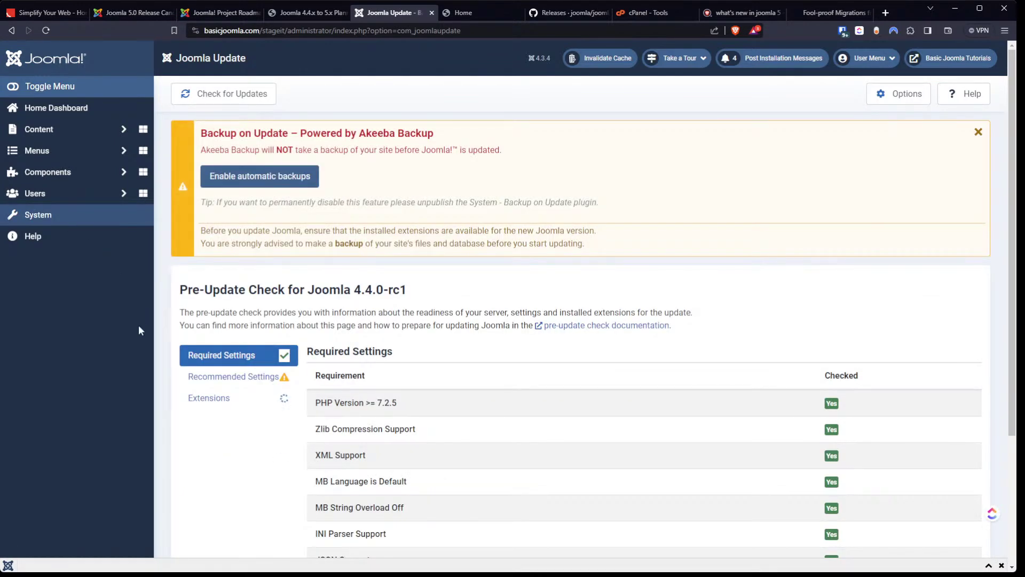
{"action": "middle_click", "coordinate": [122, 220]}
{"action": "left_click", "coordinate": [512, 12]}
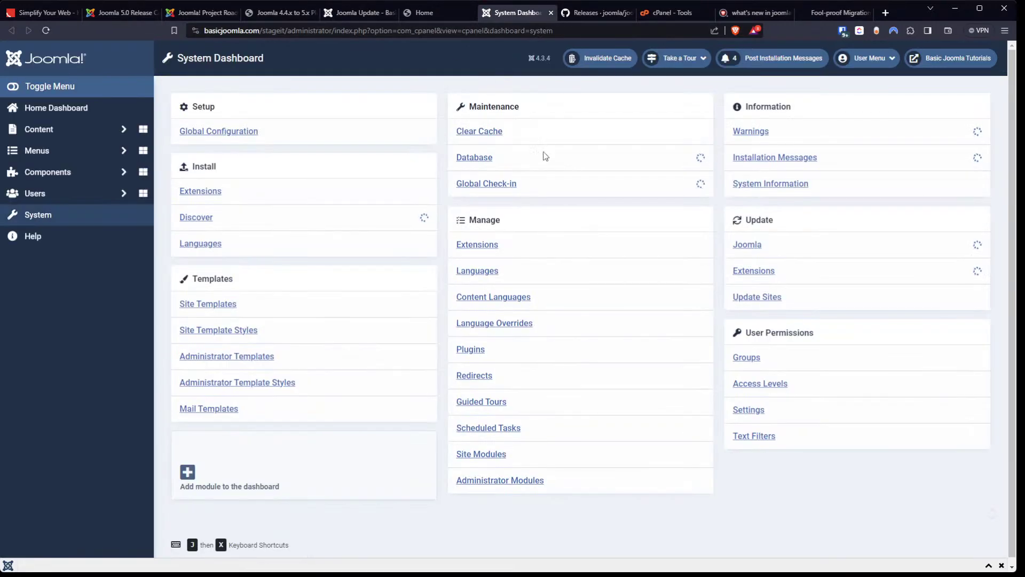
{"action": "left_click", "coordinate": [469, 349]}
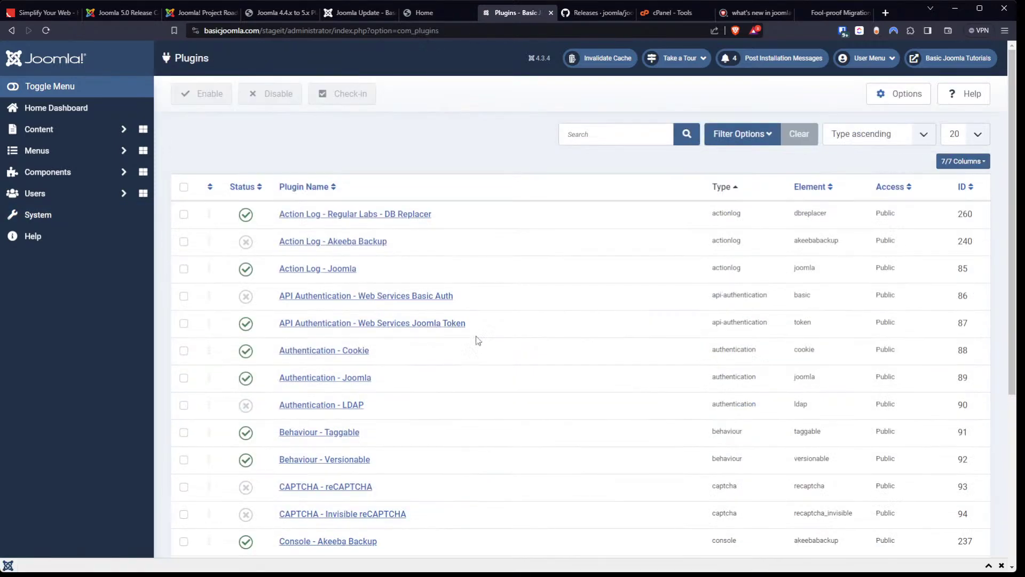
{"action": "left_click", "coordinate": [617, 130]}
{"action": "type", "text": "back"}
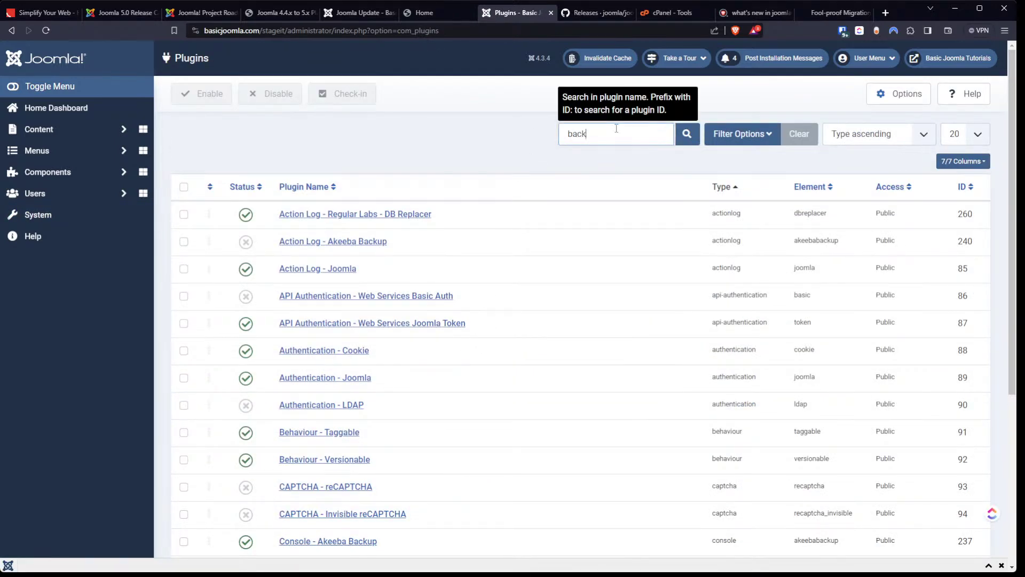
{"action": "key", "text": "Return"}
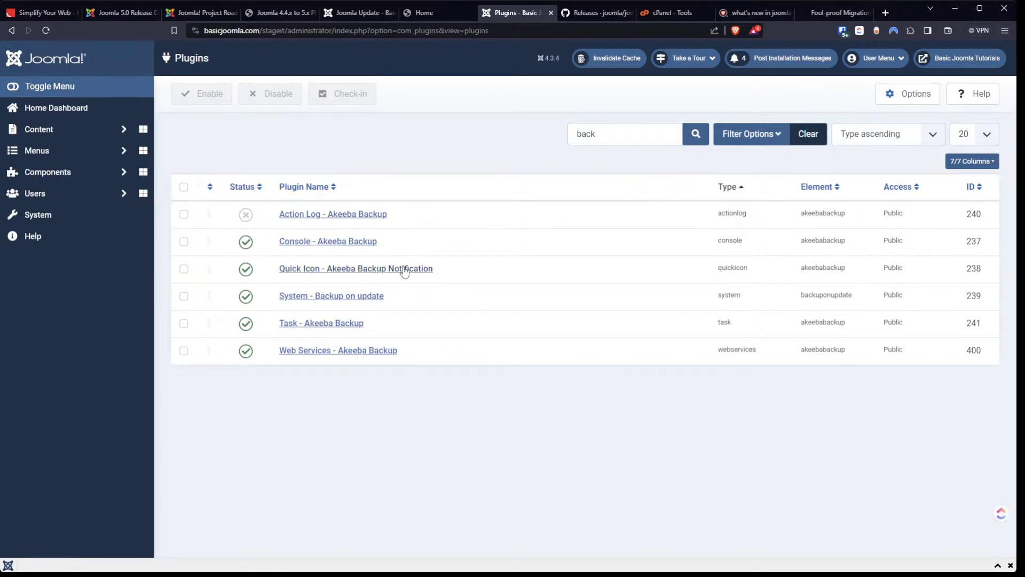
{"action": "left_click", "coordinate": [246, 296]}
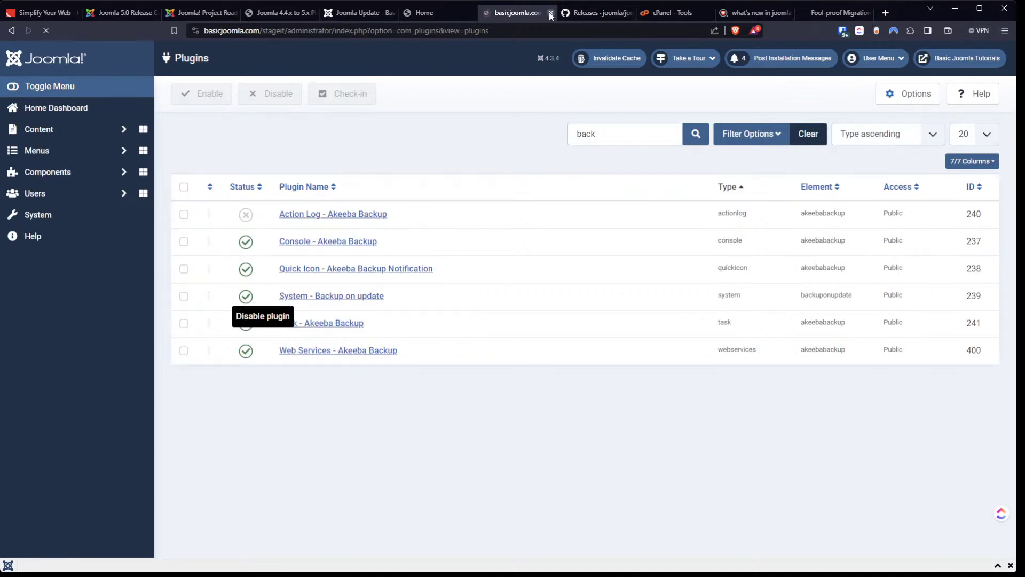
{"action": "left_click", "coordinate": [551, 12]}
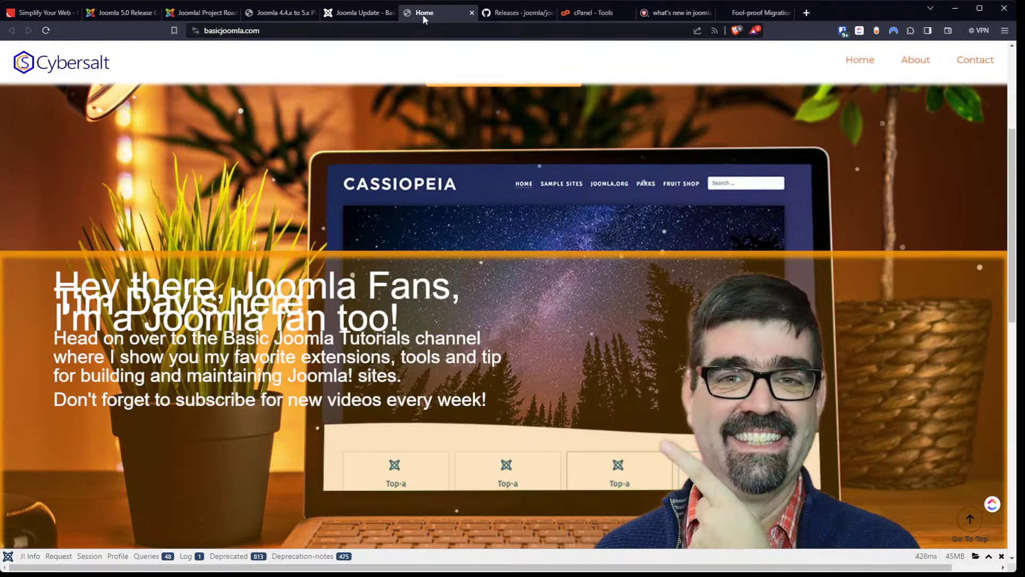
Review the required settings and the extensions lists in the pre-update check for Joomla 4.4.0-rc1
{"action": "left_click", "coordinate": [369, 12]}
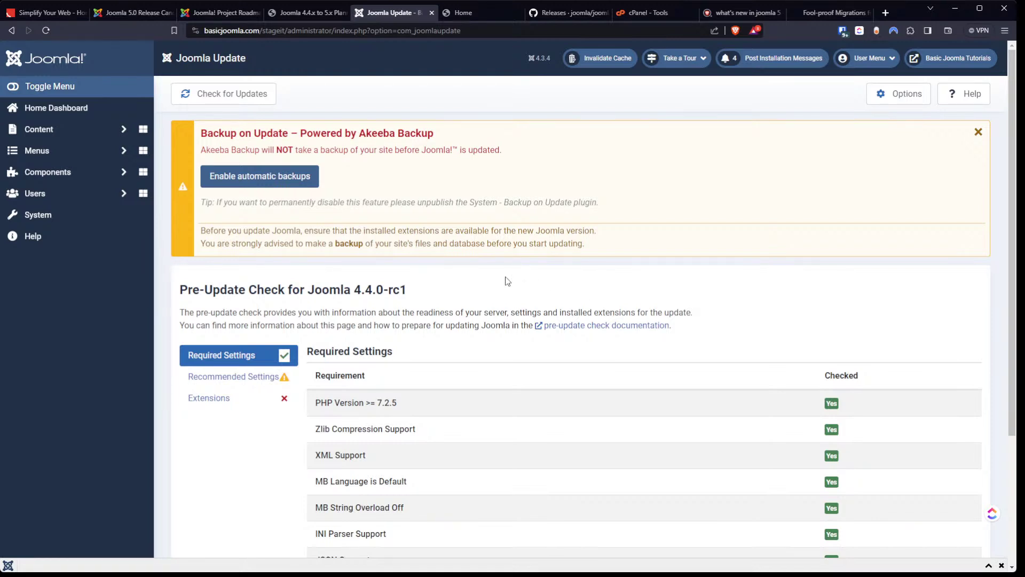
{"action": "scroll", "coordinate": [507, 281], "scroll_direction": "down", "scroll_amount": 1}
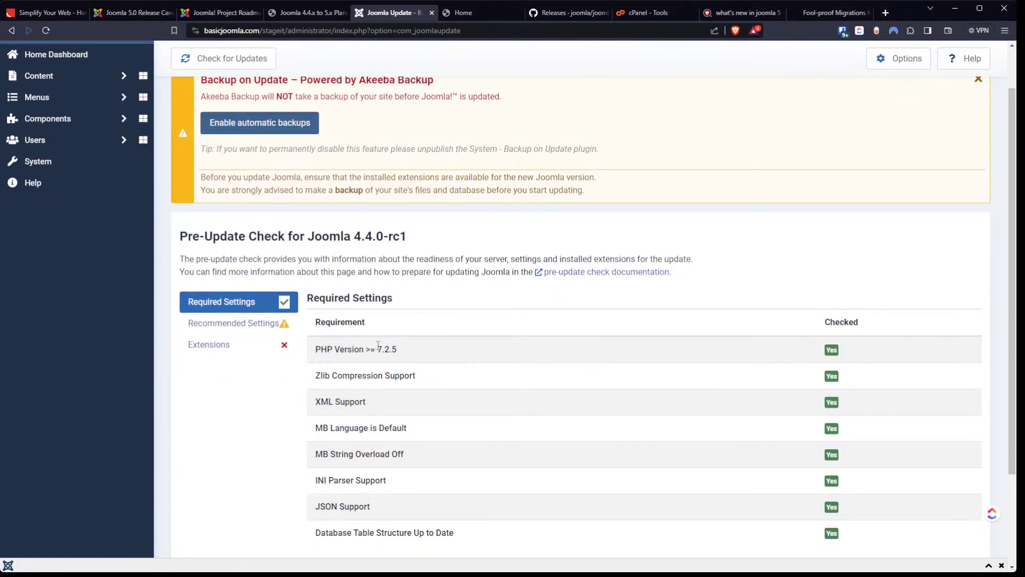
{"action": "scroll", "coordinate": [400, 347], "scroll_direction": "down", "scroll_amount": 2}
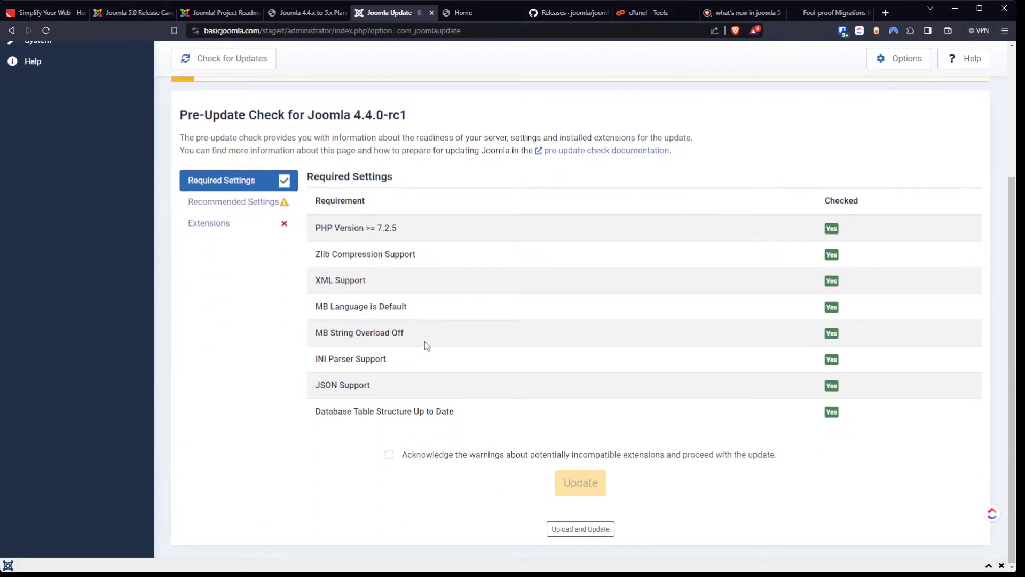
{"action": "left_click", "coordinate": [219, 225]}
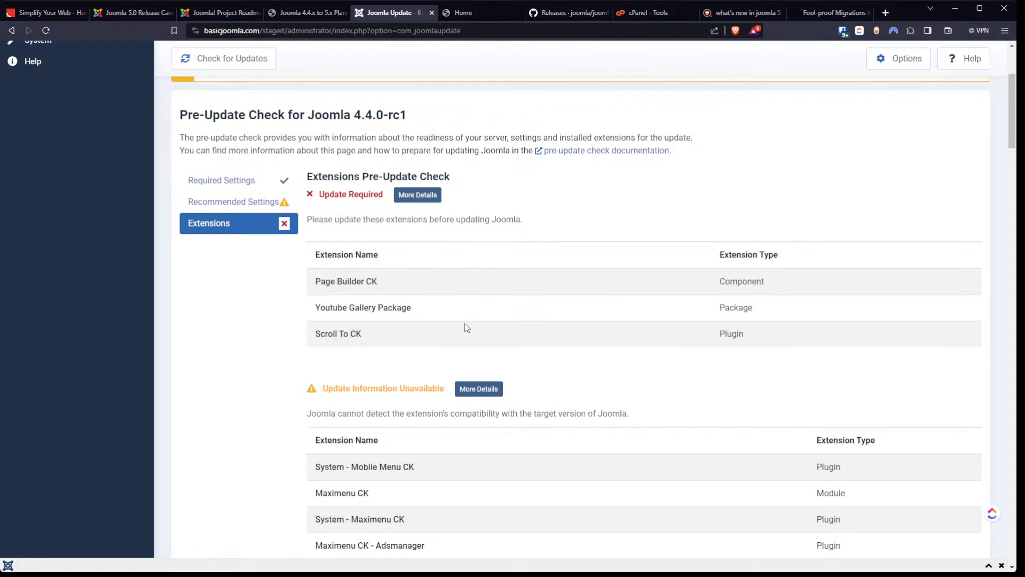
{"action": "scroll", "coordinate": [454, 225], "scroll_direction": "down", "scroll_amount": 4}
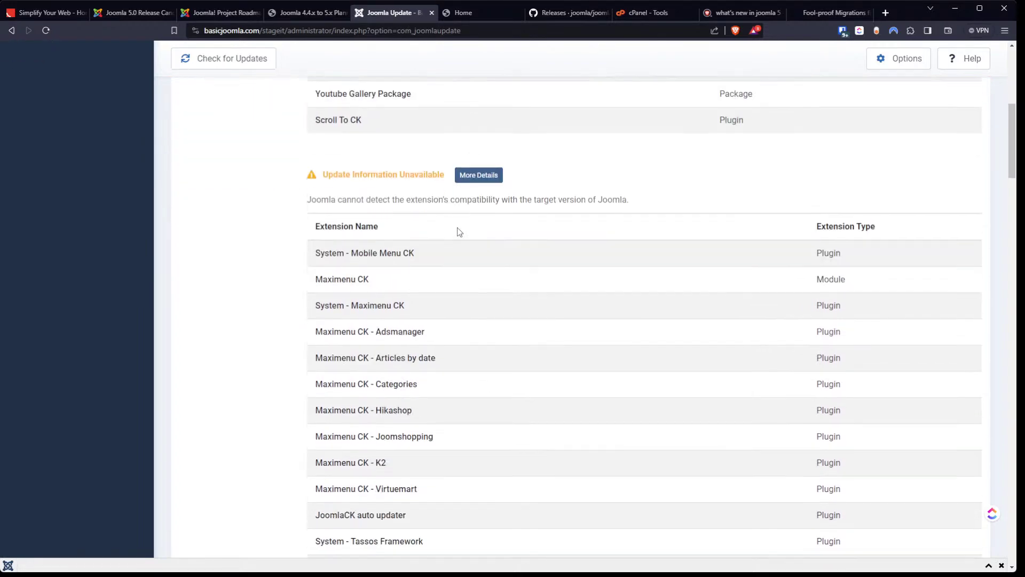
{"action": "scroll", "coordinate": [457, 232], "scroll_direction": "down", "scroll_amount": 5}
{"action": "scroll", "coordinate": [460, 246], "scroll_direction": "up", "scroll_amount": 6}
{"action": "scroll", "coordinate": [464, 251], "scroll_direction": "up", "scroll_amount": 4}
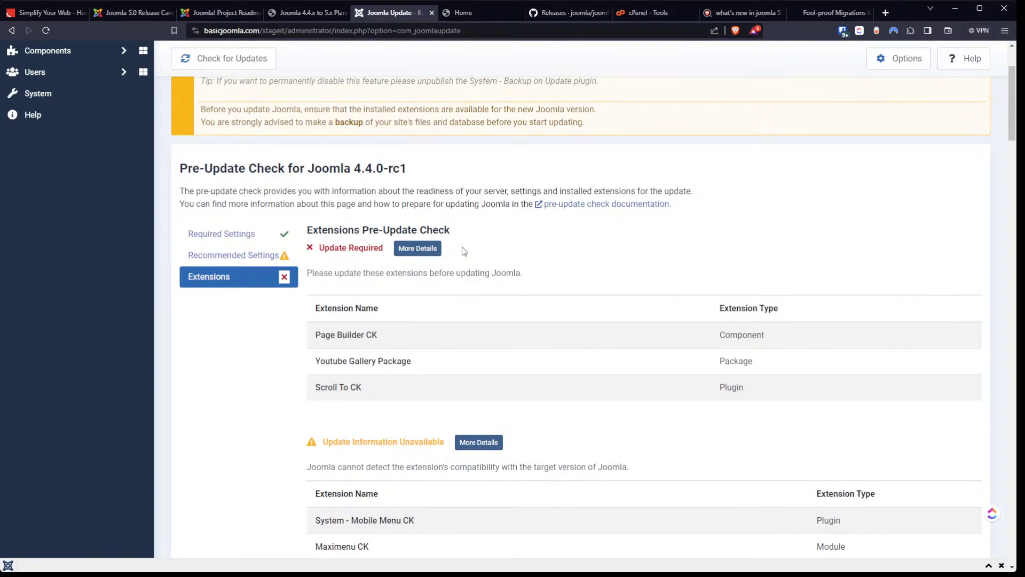
Review the extensions that have updates available, using a separate System Dashboard tab, and return to Joomla Update
{"action": "middle_click", "coordinate": [78, 94]}
{"action": "left_click", "coordinate": [510, 12]}
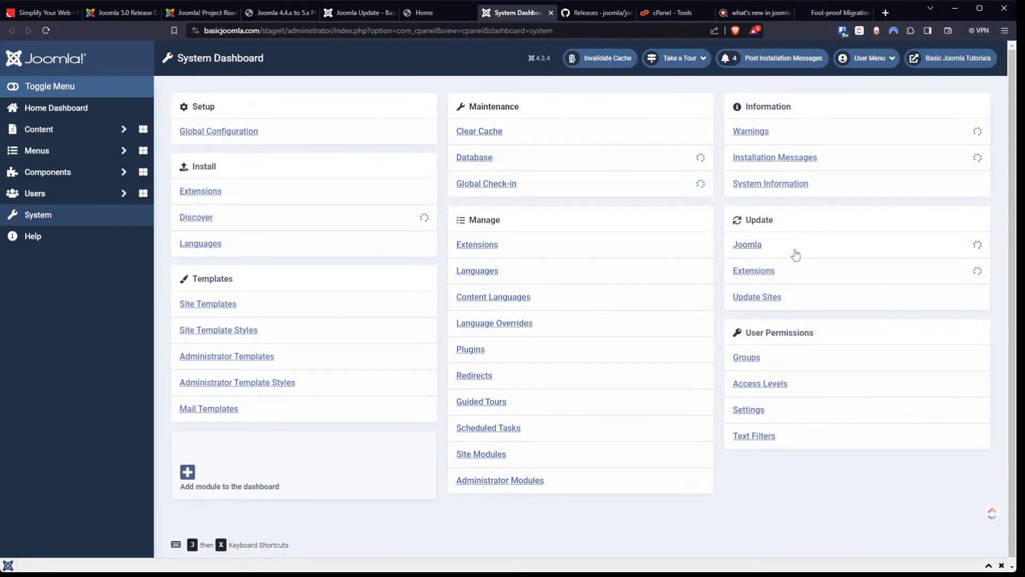
{"action": "left_click", "coordinate": [771, 271]}
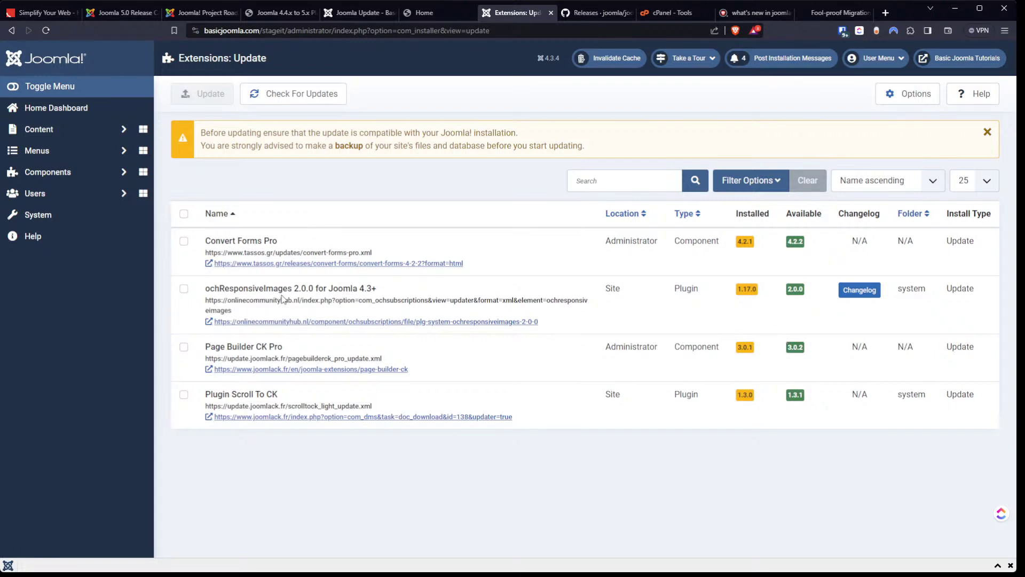
{"action": "mouse_move", "coordinate": [288, 291]}
{"action": "mouse_move", "coordinate": [275, 246]}
{"action": "left_click", "coordinate": [11, 31]}
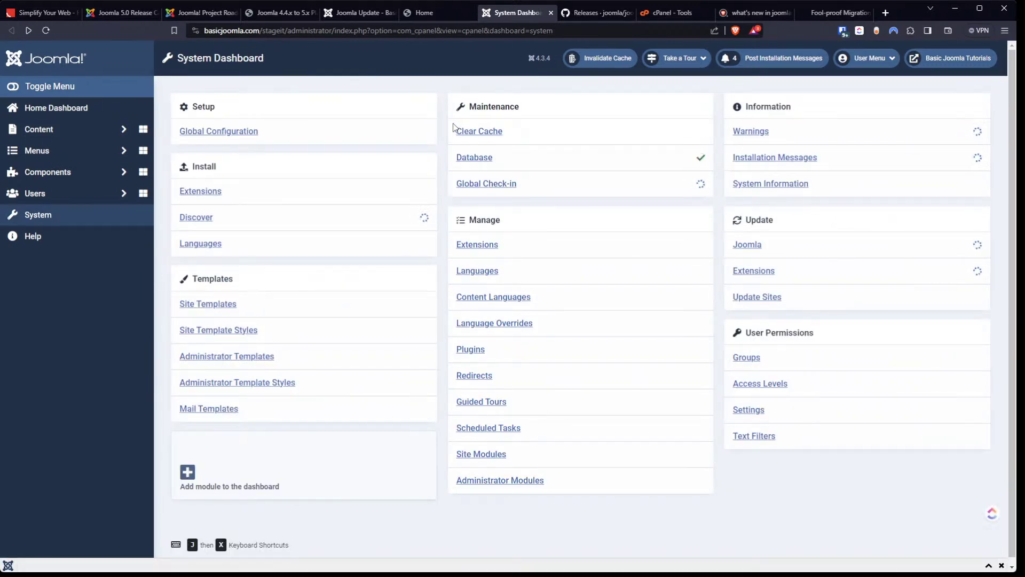
{"action": "left_click", "coordinate": [751, 247]}
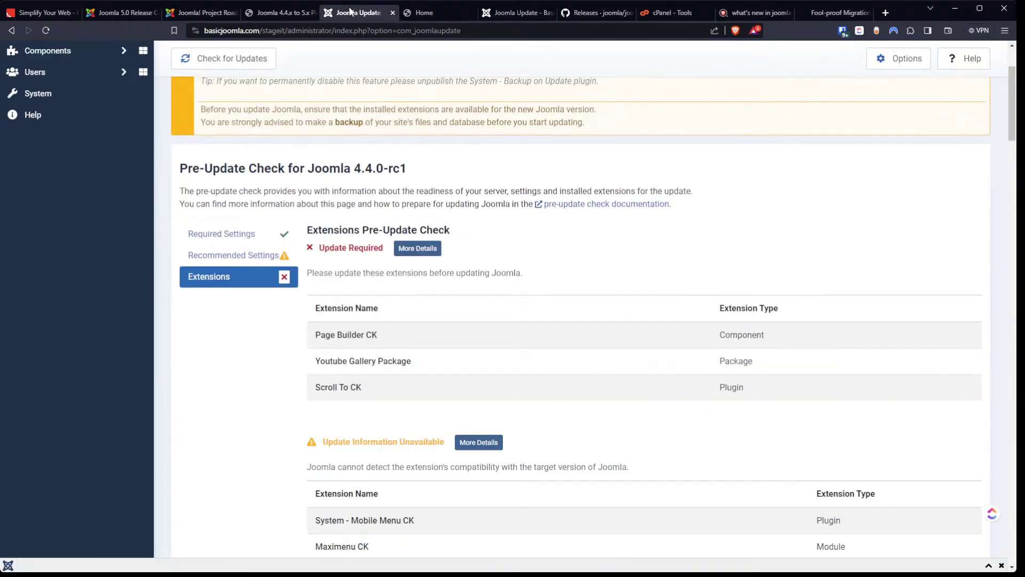
Acknowledge the potentially incompatible extensions and the backup recommendation, and run the update to Joomla 4.4.0-rc1
{"action": "scroll", "coordinate": [588, 247], "scroll_direction": "down", "scroll_amount": 4}
{"action": "scroll", "coordinate": [574, 240], "scroll_direction": "down", "scroll_amount": 20}
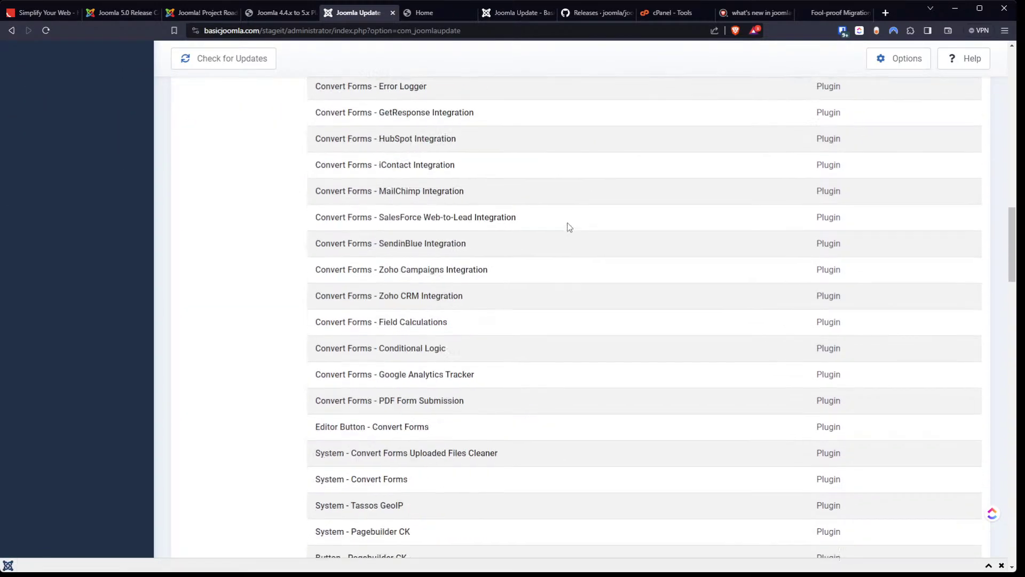
{"action": "scroll", "coordinate": [574, 213], "scroll_direction": "down", "scroll_amount": 15}
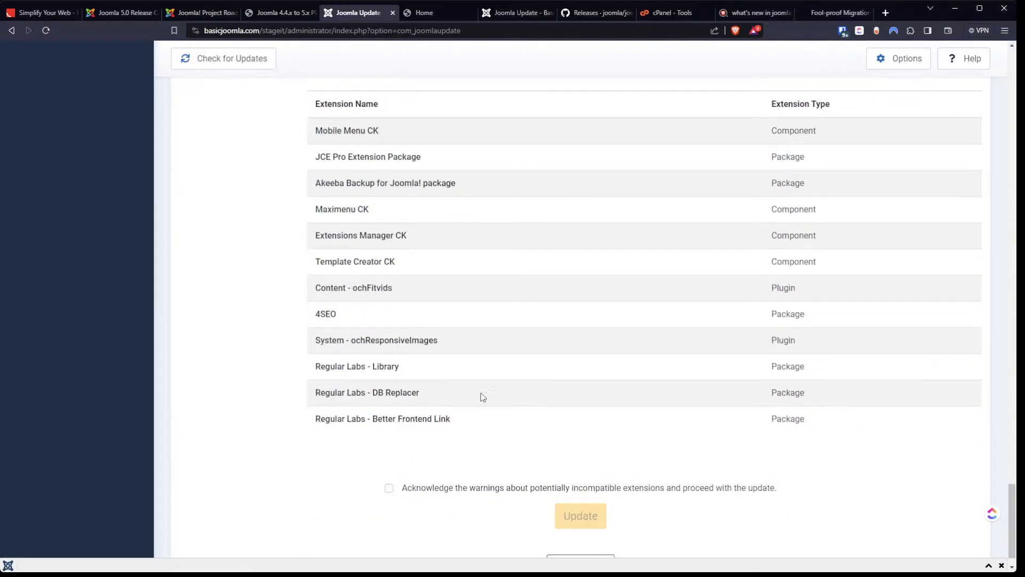
{"action": "left_click", "coordinate": [389, 488]}
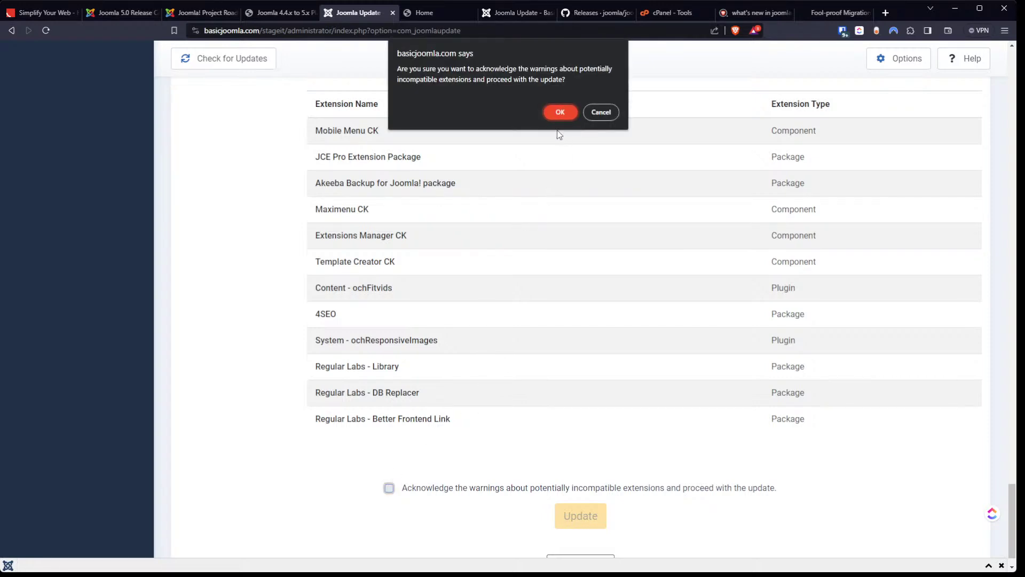
{"action": "left_click", "coordinate": [558, 113]}
{"action": "left_click", "coordinate": [568, 513]}
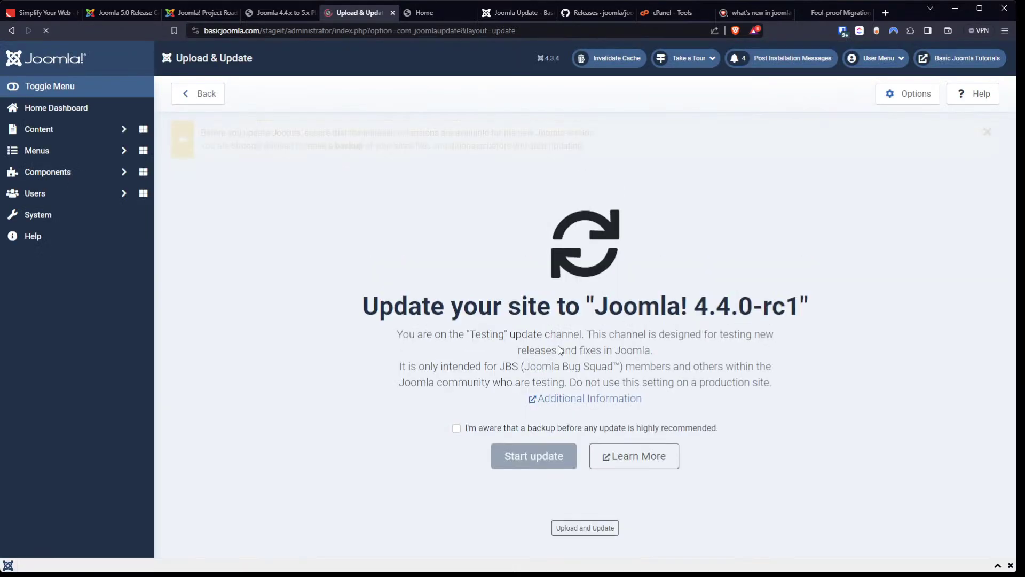
{"action": "left_click", "coordinate": [457, 427]}
{"action": "left_click", "coordinate": [537, 456]}
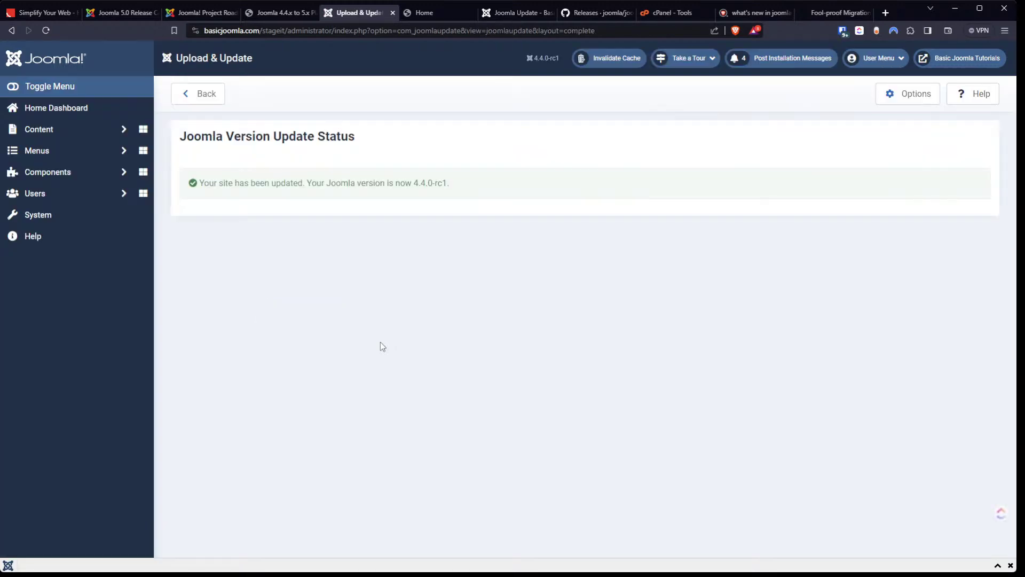
Check the administrator Home Dashboard and reload the site's front-end home page to verify the update
{"action": "left_click", "coordinate": [49, 112]}
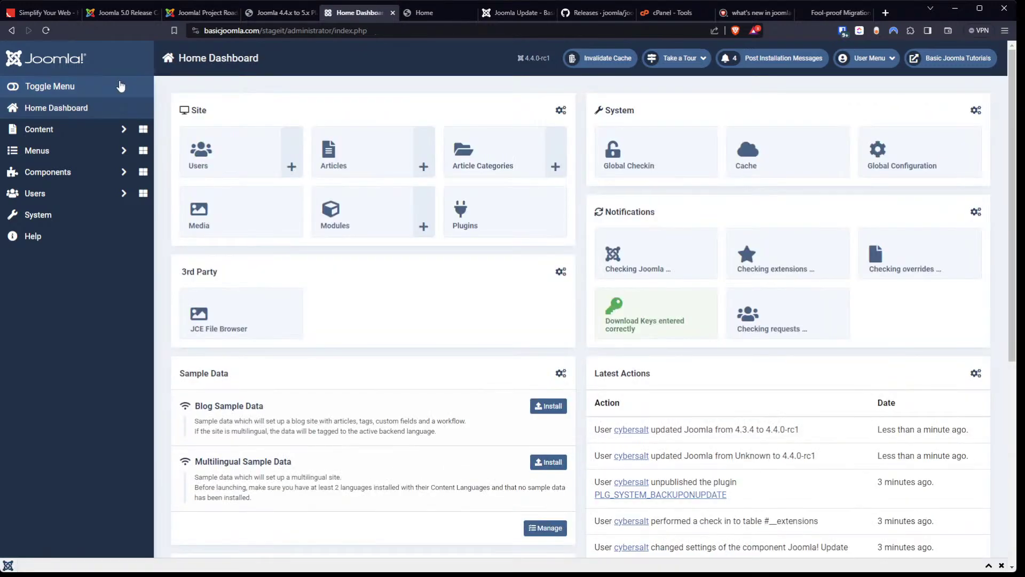
{"action": "left_click", "coordinate": [437, 10]}
{"action": "left_click", "coordinate": [46, 30]}
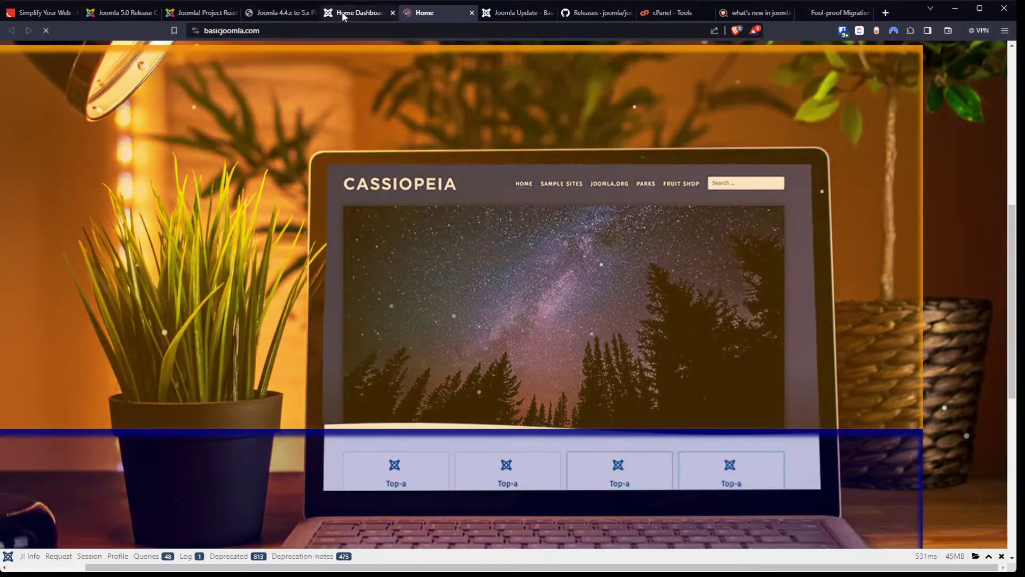
{"action": "left_click", "coordinate": [343, 15]}
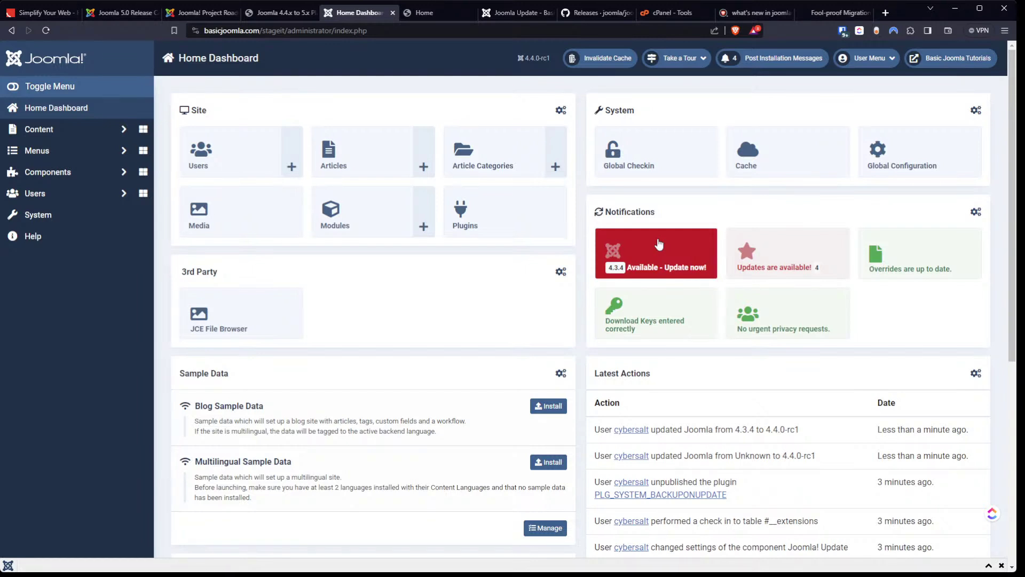
Switch to cPanel, find MultiPHP Manager by searching for php, and check the PHP version and available options for basicjoomla.com
{"action": "left_click", "coordinate": [668, 14]}
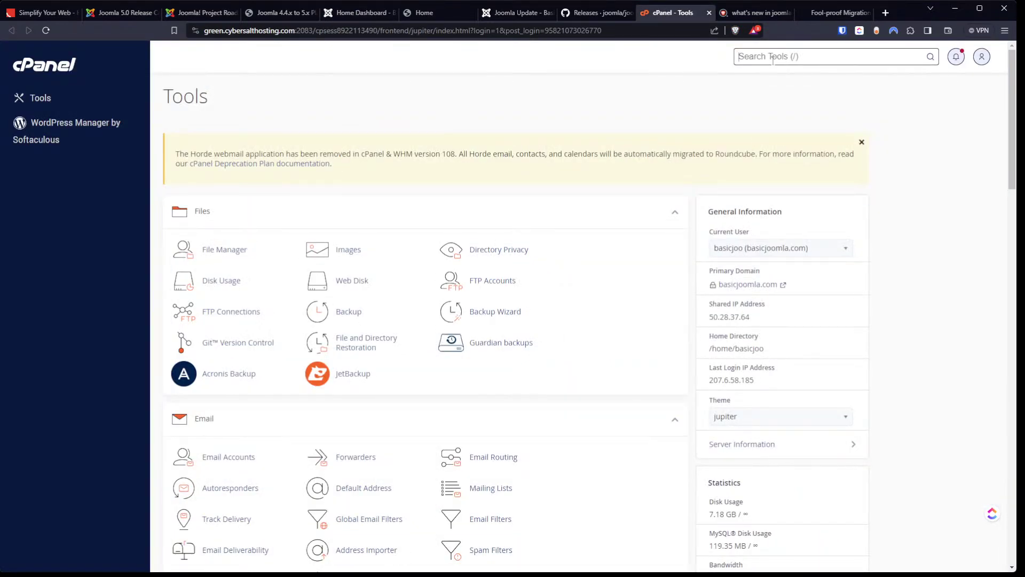
{"action": "type", "text": "php"}
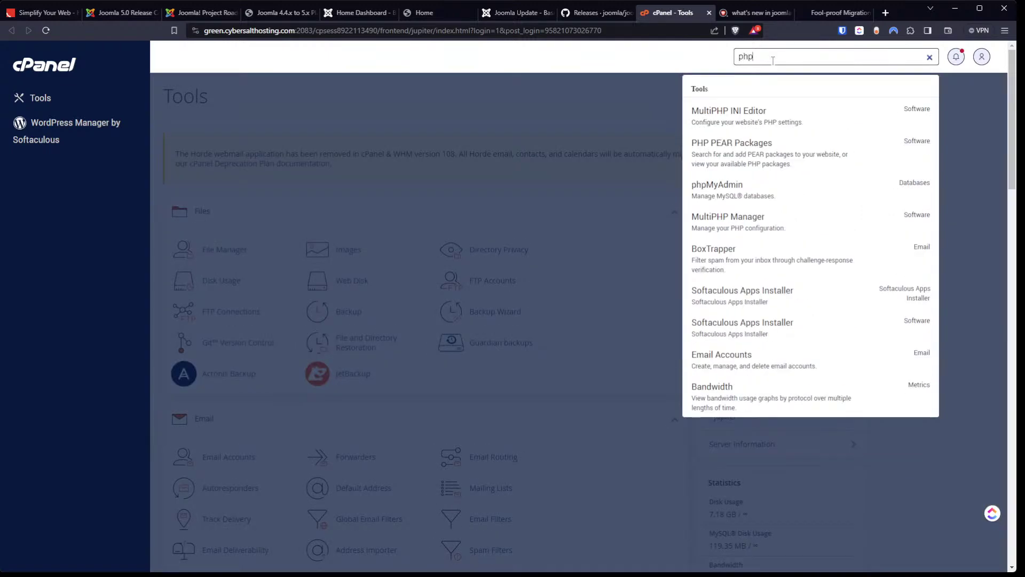
{"action": "left_click", "coordinate": [780, 218]}
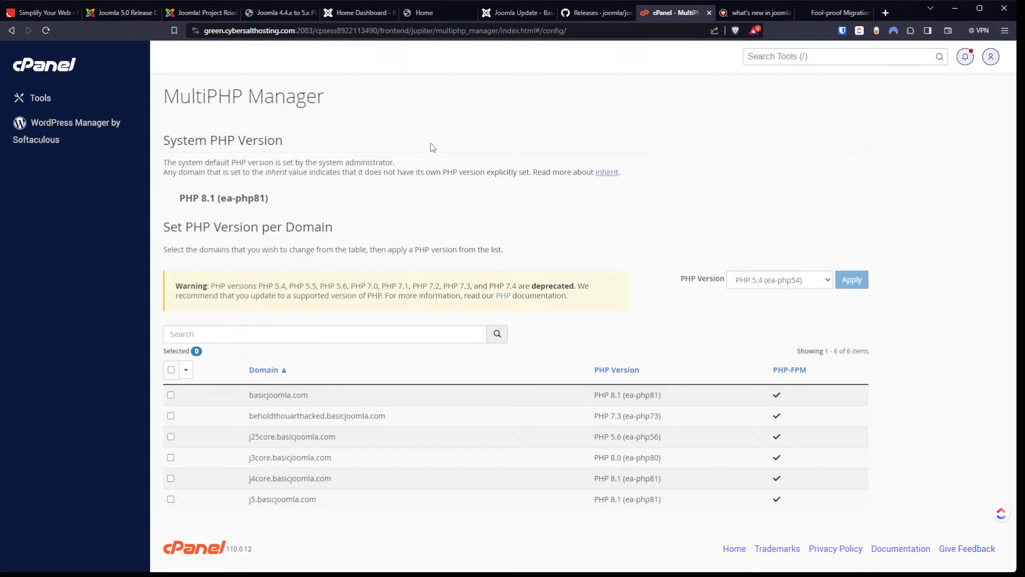
{"action": "left_click", "coordinate": [171, 395]}
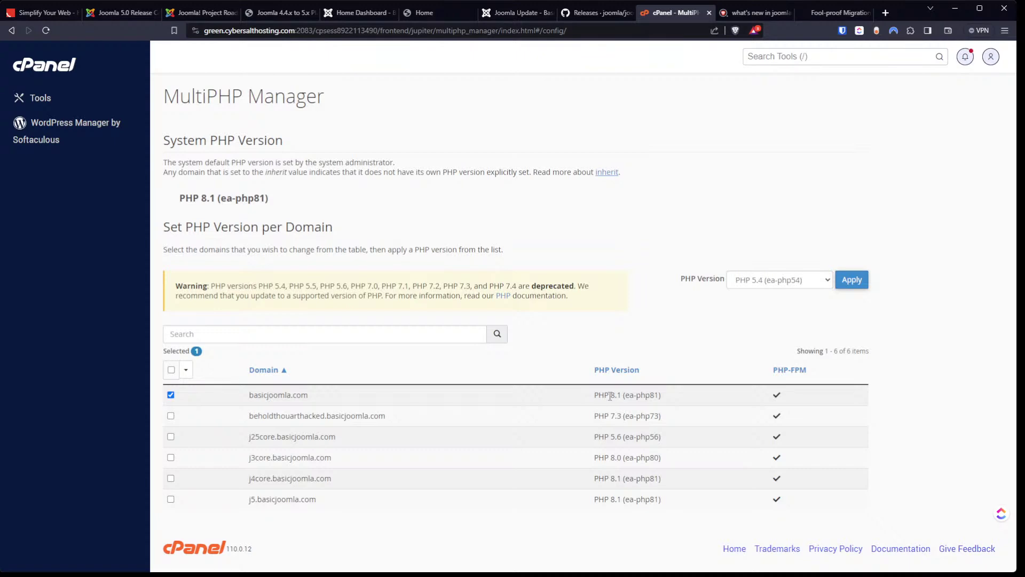
{"action": "left_click", "coordinate": [805, 280]}
{"action": "triple_click", "coordinate": [812, 176]}
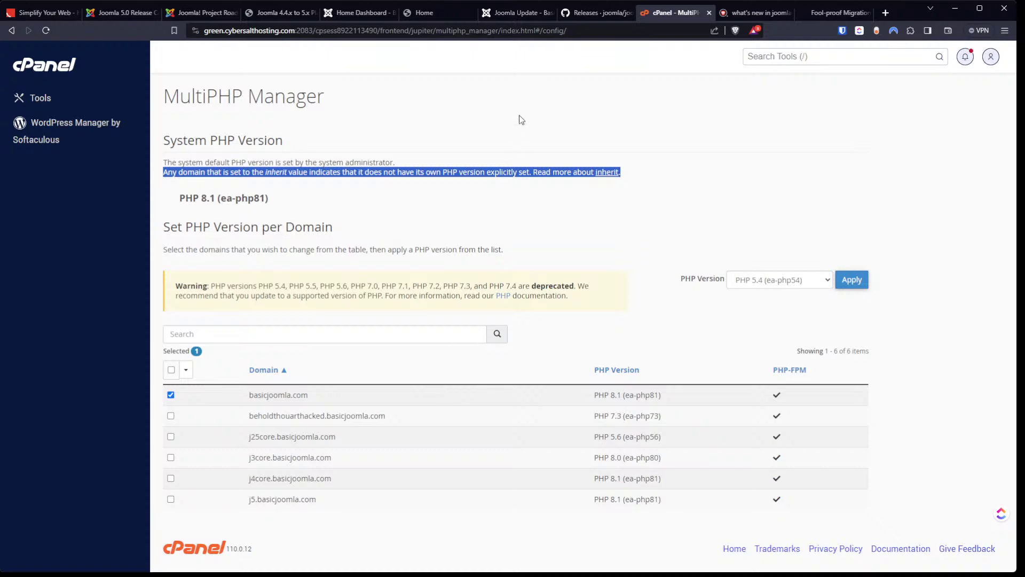
Close the outdated Joomla Update tab and bring up the joomla-cms releases page on GitHub with the Joomla 5.0.0 Release Candidate 2 packages
{"action": "left_click", "coordinate": [500, 13]}
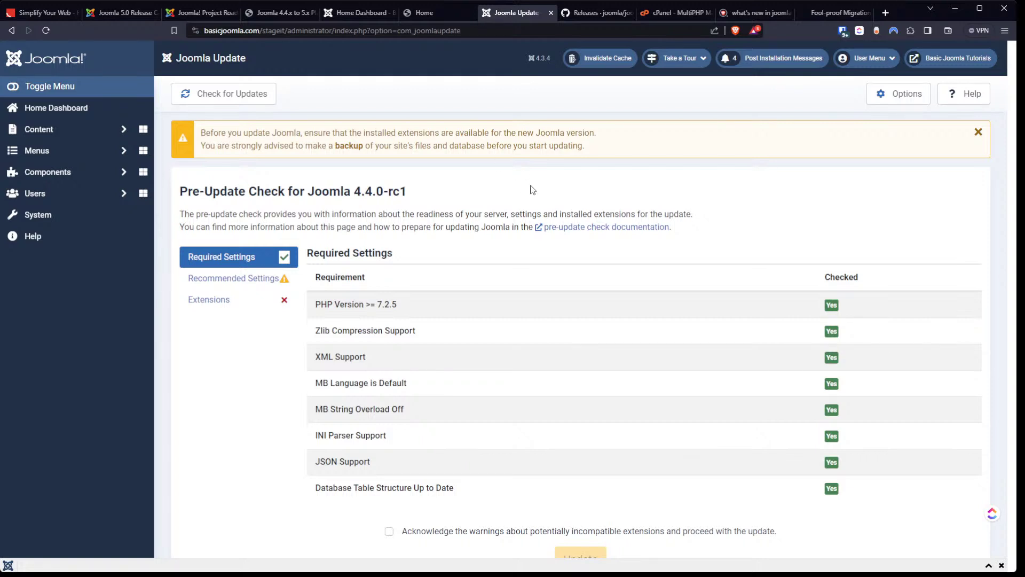
{"action": "left_click", "coordinate": [552, 12]}
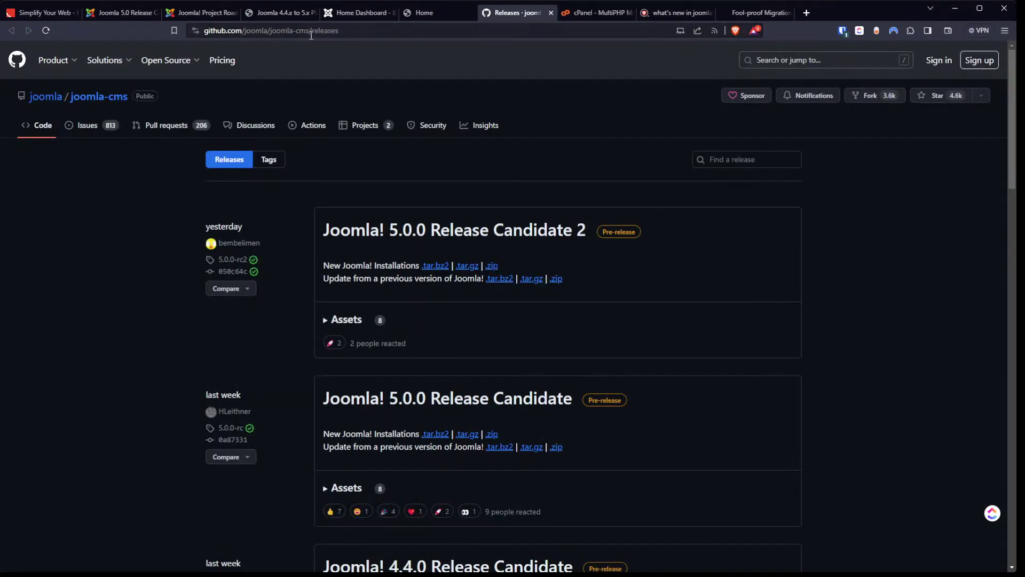
{"action": "left_click", "coordinate": [292, 13]}
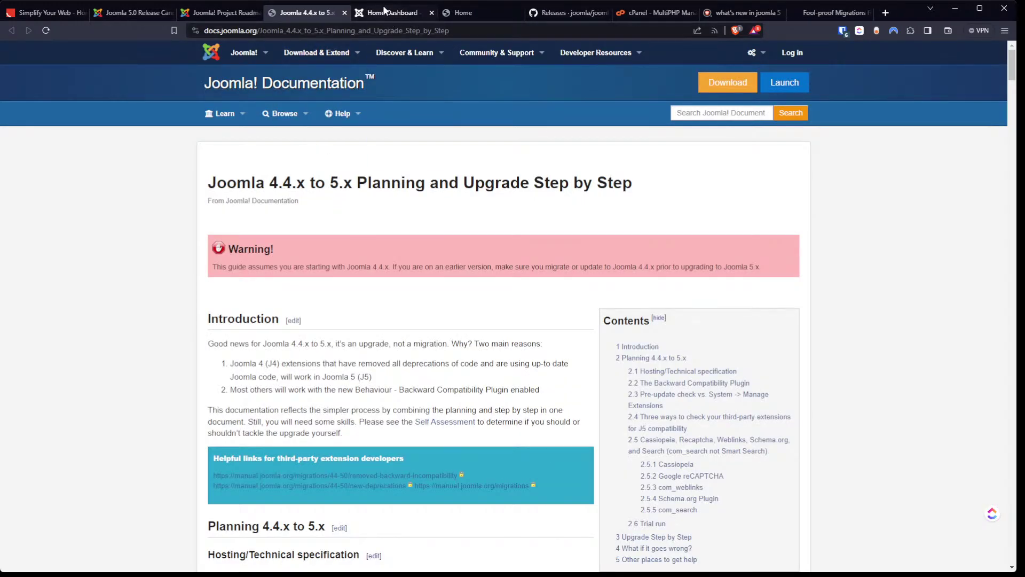
{"action": "left_click", "coordinate": [389, 10]}
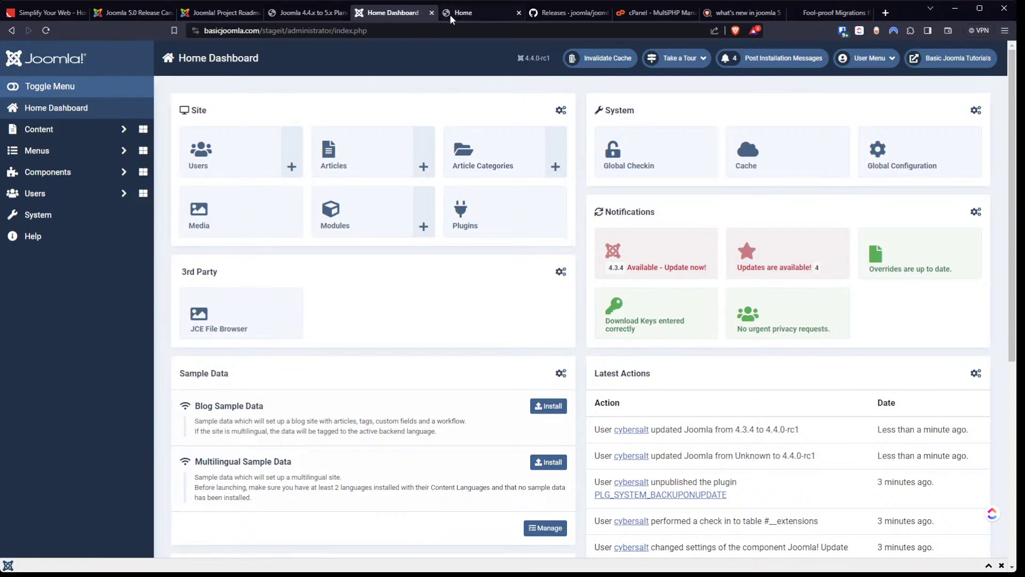
{"action": "left_click", "coordinate": [543, 13]}
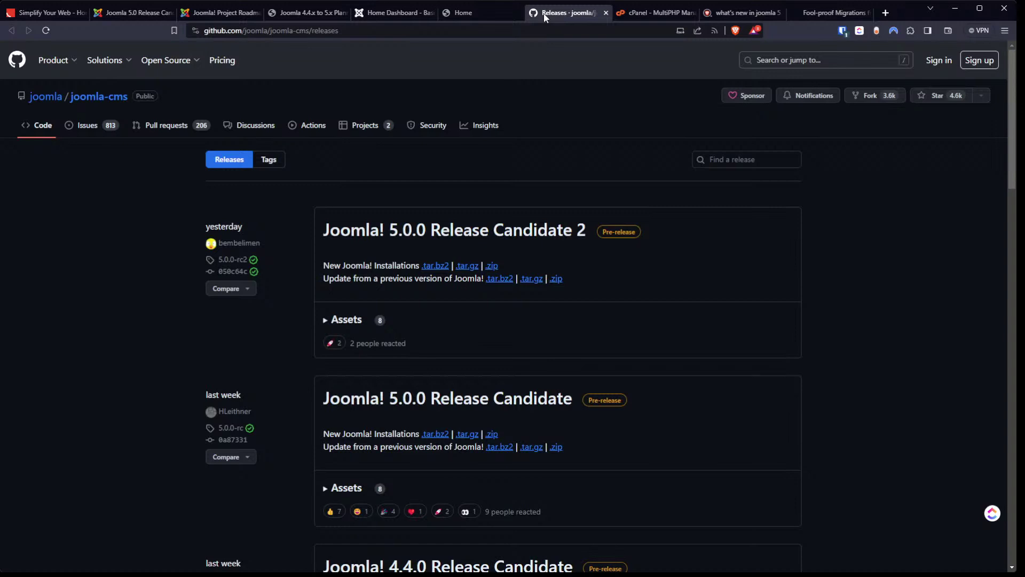
{"action": "left_click", "coordinate": [349, 32]}
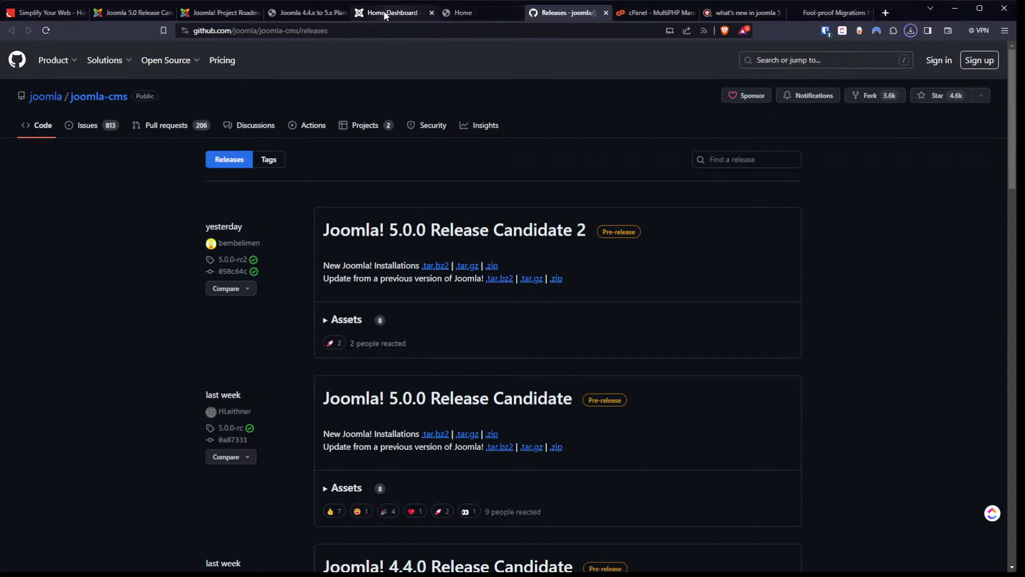
Return to the staging site's administrator and open the Upload and Update page of Joomla Update
{"action": "left_click", "coordinate": [296, 12]}
{"action": "left_click", "coordinate": [370, 13]}
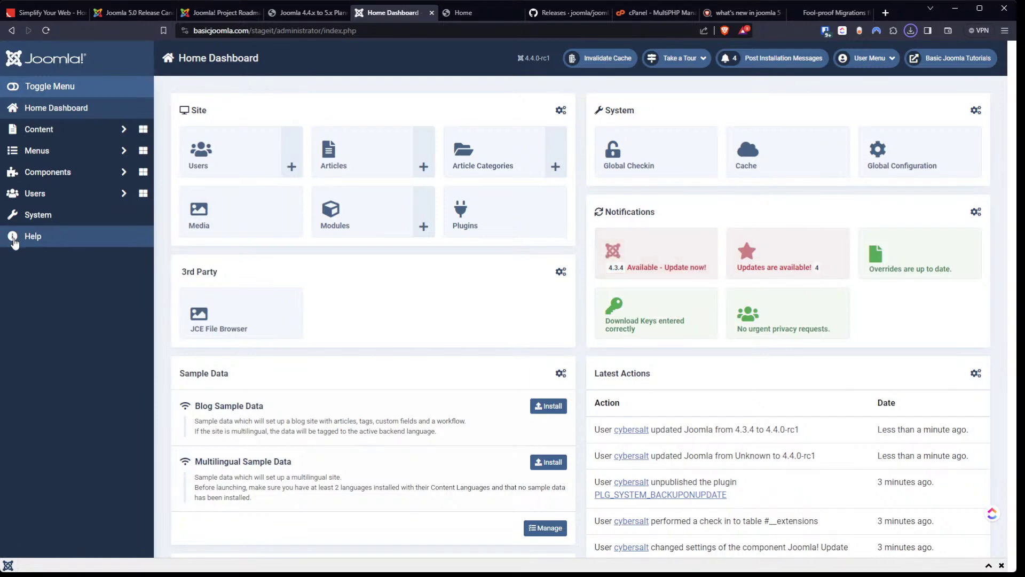
{"action": "left_click", "coordinate": [30, 215]}
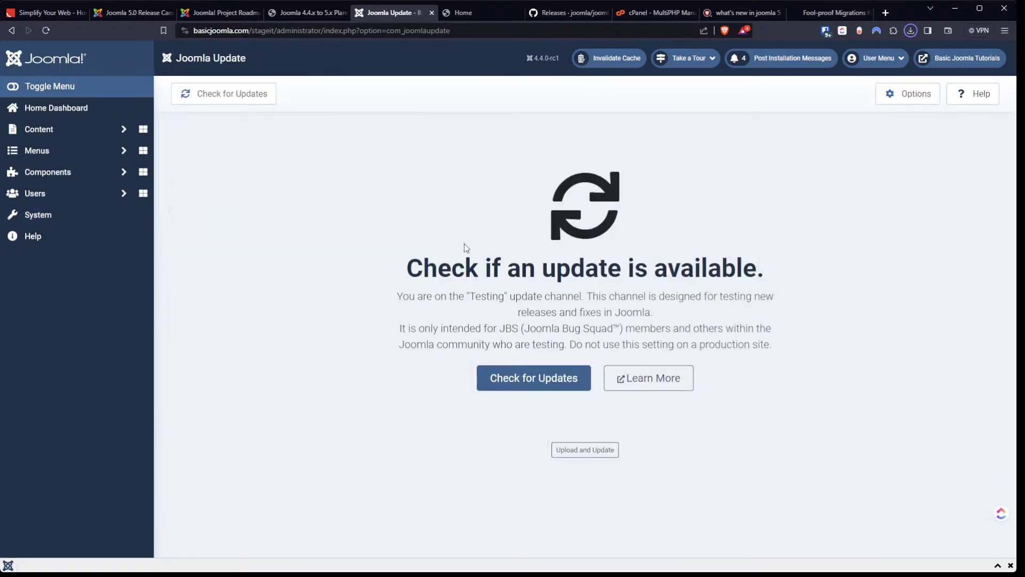
{"action": "left_click", "coordinate": [577, 453]}
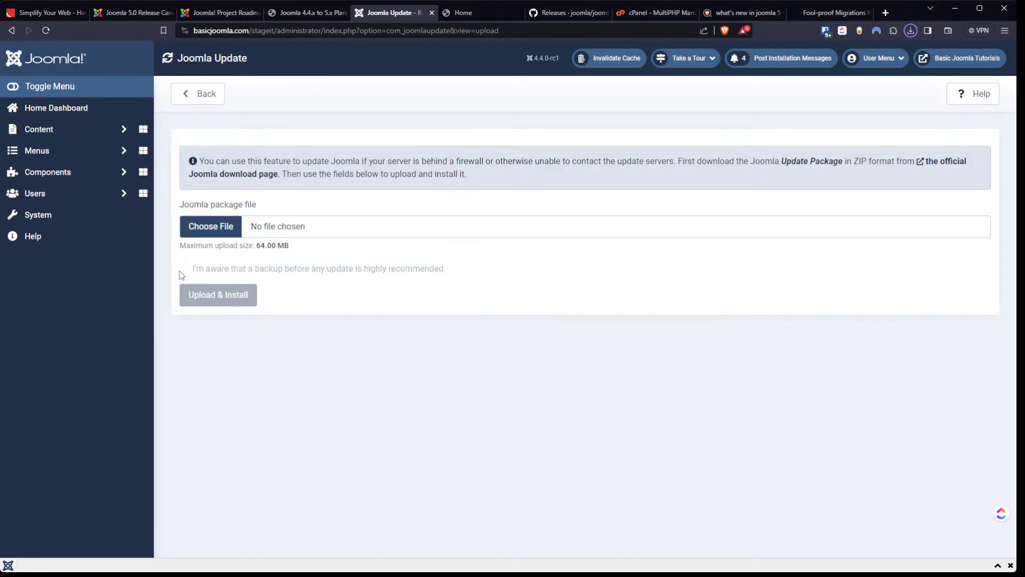
Choose Joomla_5.0.0-rc2-Release_Candidate-Update_Package.zip as the Joomla package file and acknowledge the backup recommendation
{"action": "left_click", "coordinate": [218, 236]}
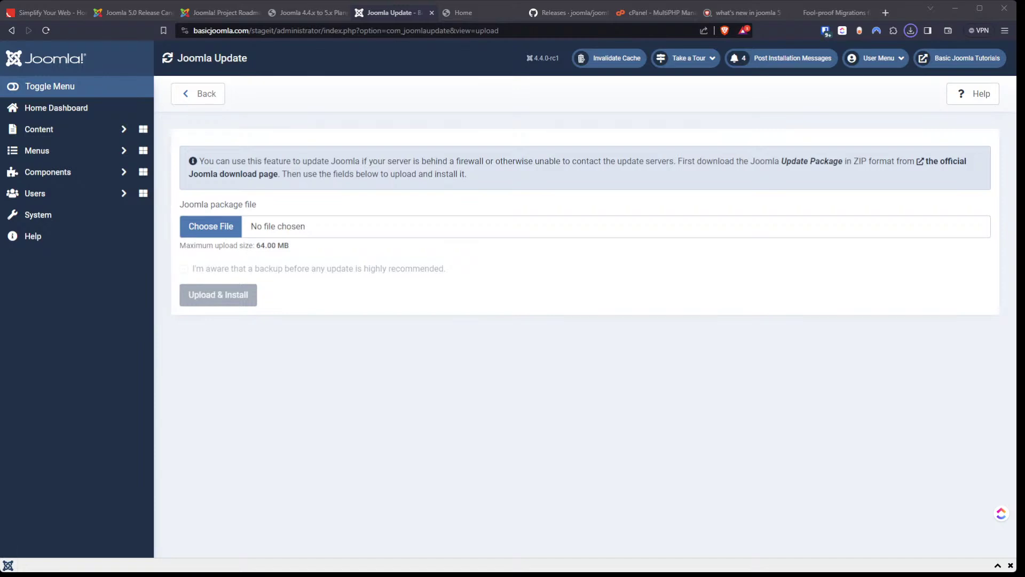
{"action": "left_click", "coordinate": [563, 559]}
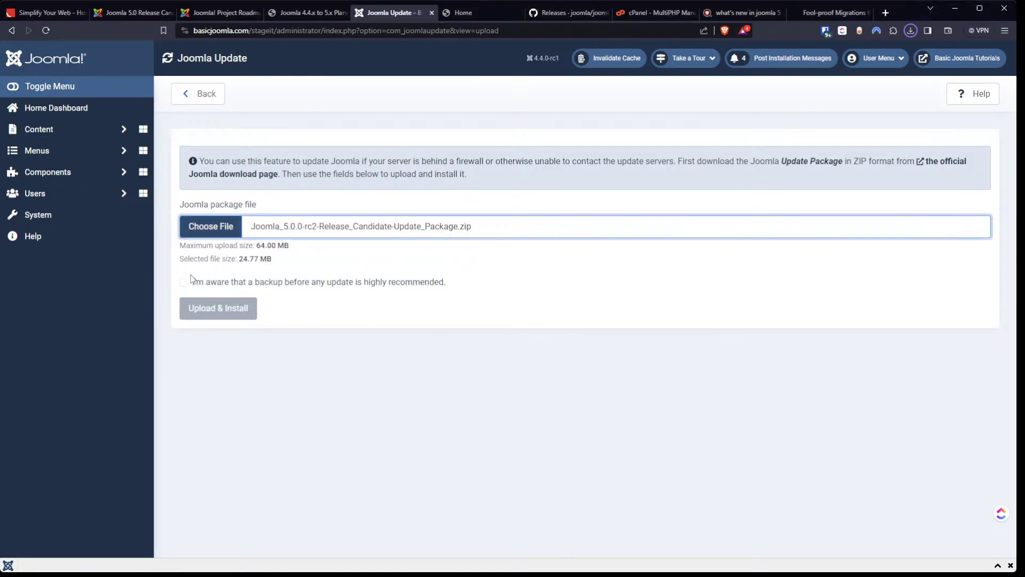
{"action": "left_click", "coordinate": [184, 283]}
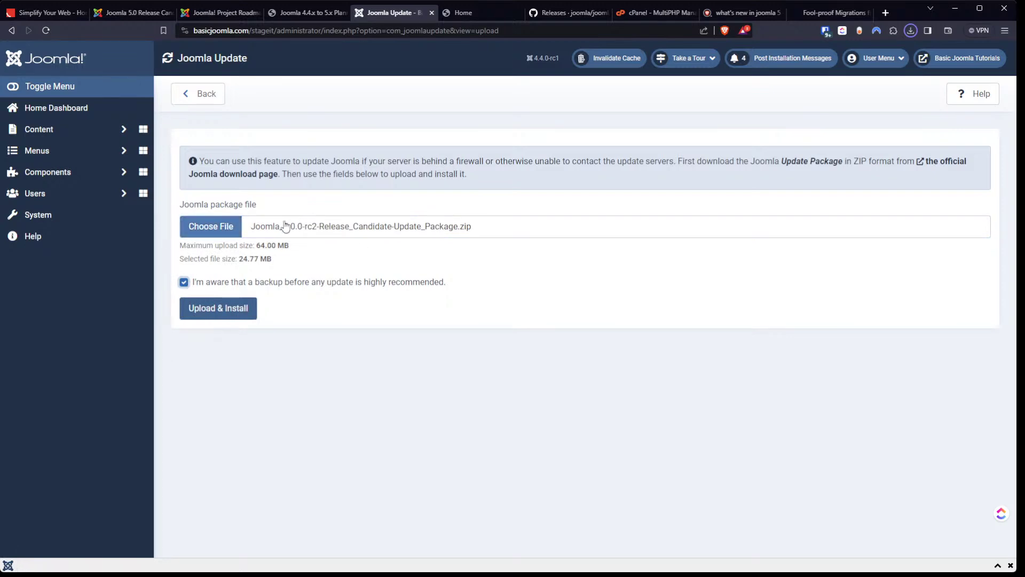
Upload the update package and confirm its installation with the administrator's username and password
{"action": "left_click", "coordinate": [220, 315]}
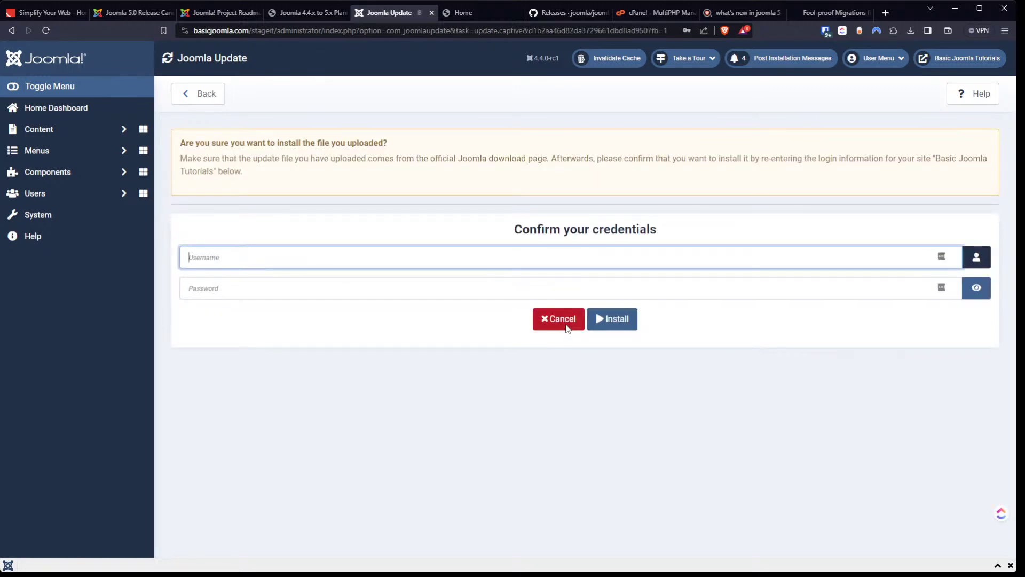
{"action": "left_click", "coordinate": [818, 30]}
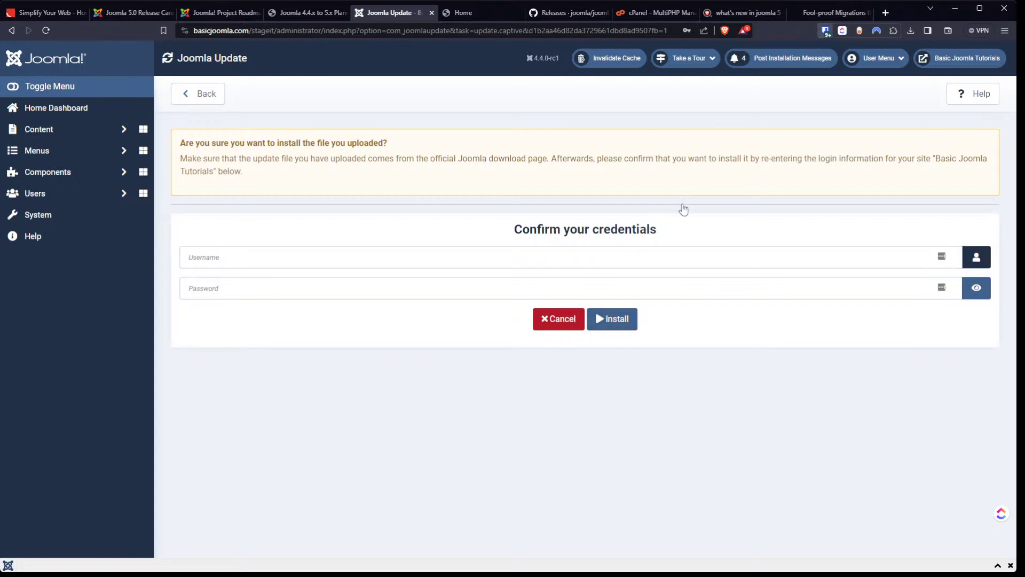
{"action": "left_click", "coordinate": [621, 329]}
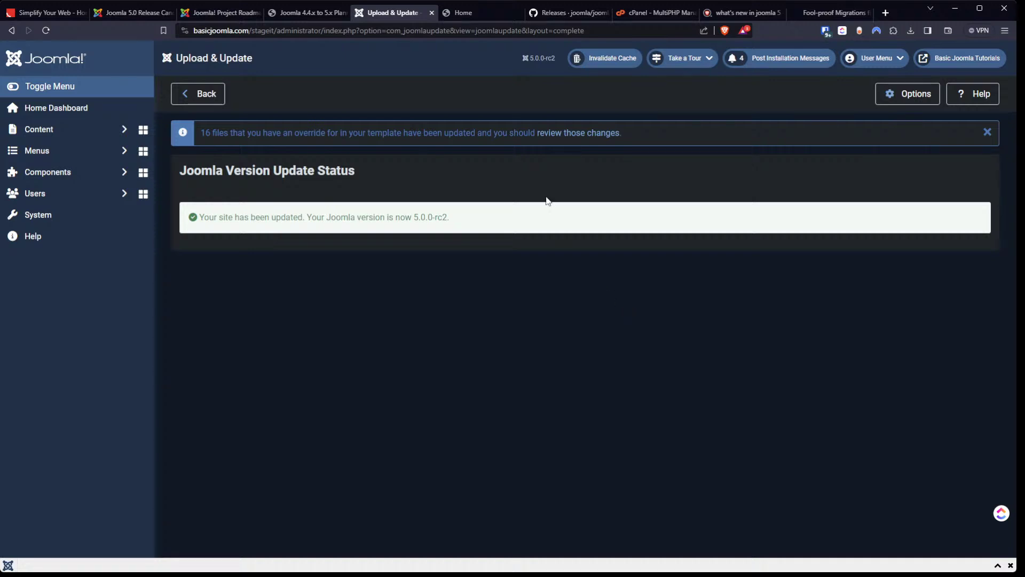
Compare the administrator's dark and light appearance on the update status page and the Home Dashboard using the browser's dark mode extension
{"action": "left_click", "coordinate": [859, 31]}
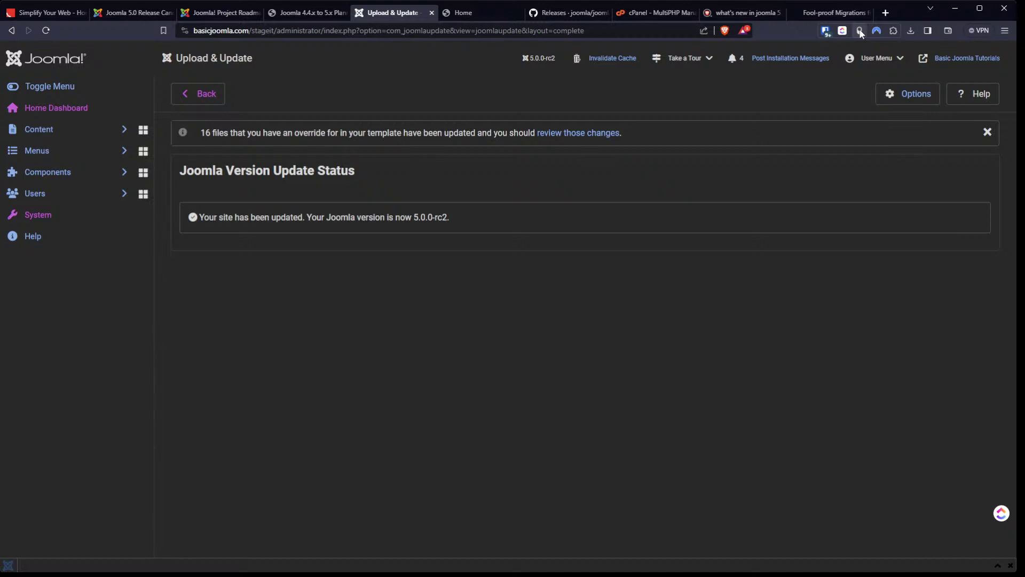
{"action": "left_click", "coordinate": [859, 31]}
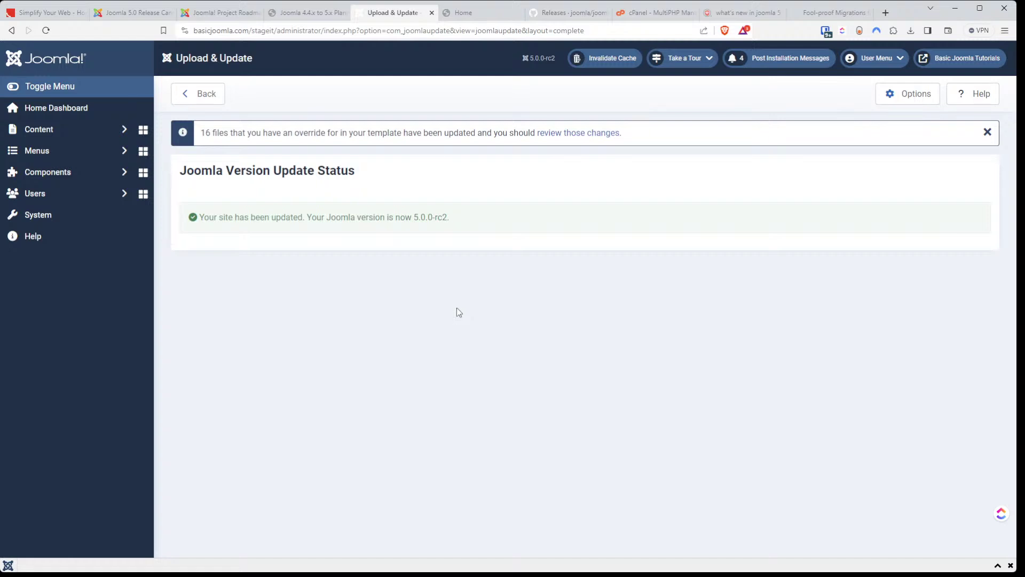
{"action": "left_click", "coordinate": [861, 31]}
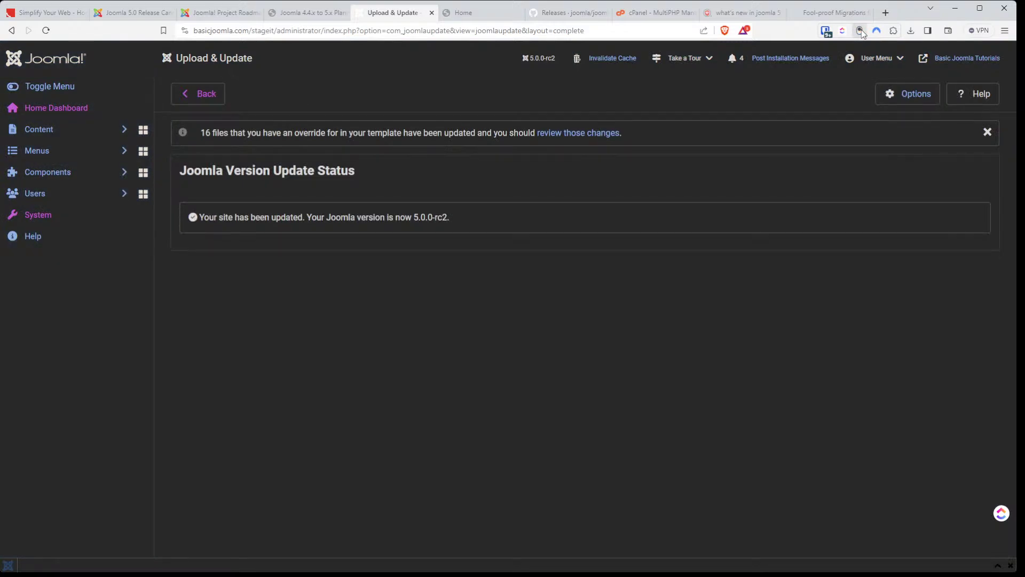
{"action": "left_click", "coordinate": [43, 111]}
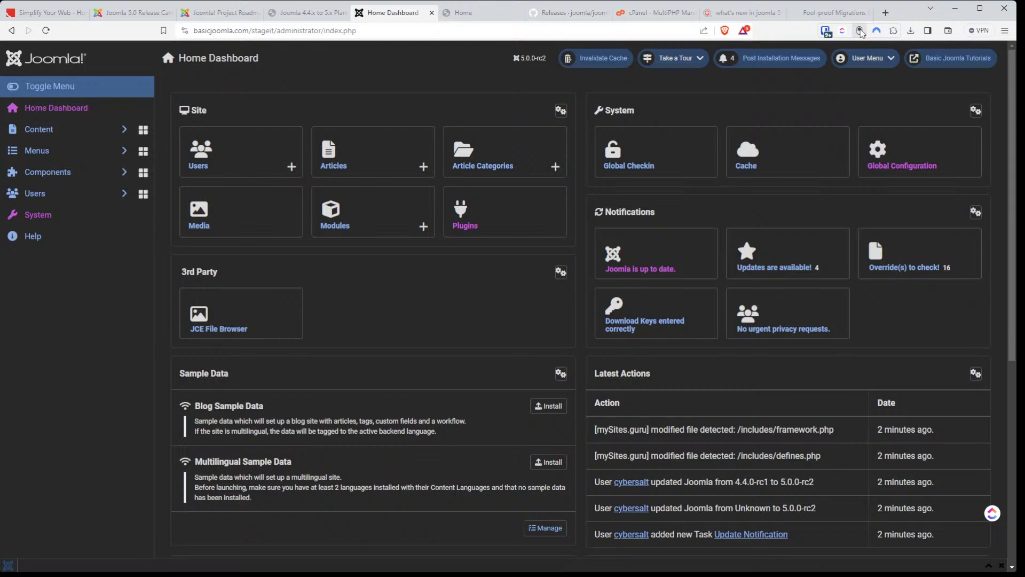
{"action": "left_click", "coordinate": [861, 32]}
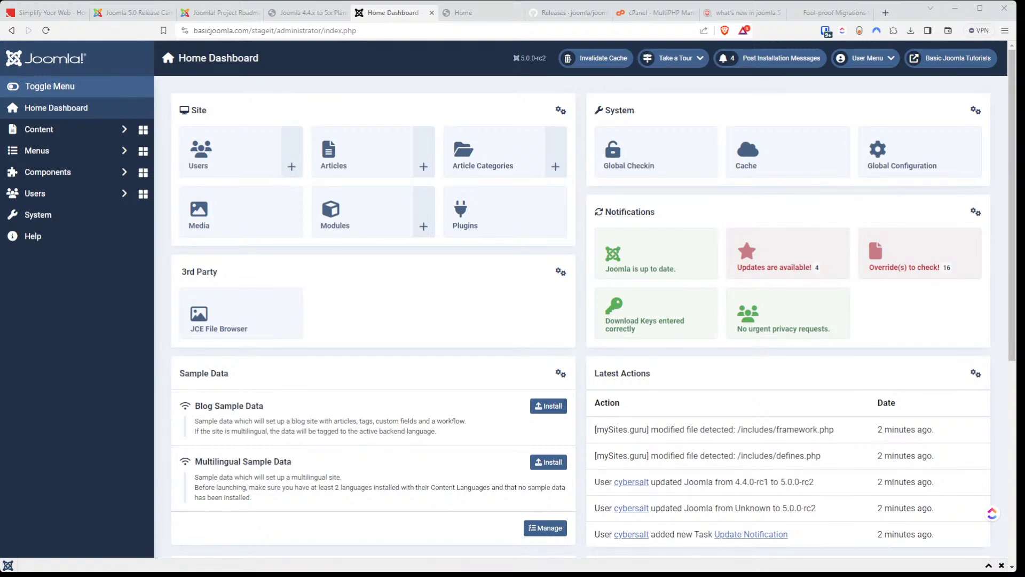
{"action": "key", "text": "alt+shift+d"}
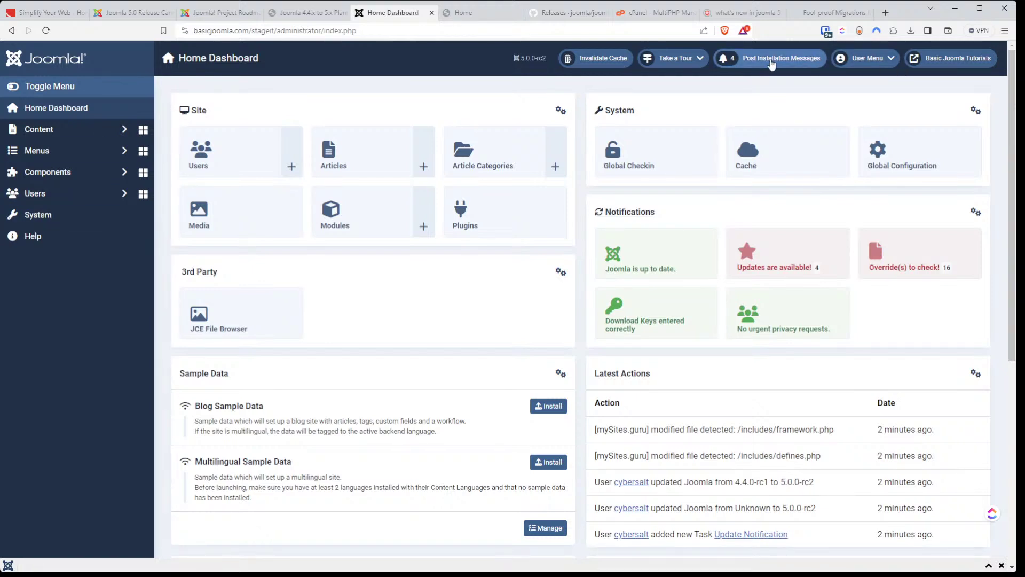
Open the staging site's front end from the administrator and examine the whole home page, from the welcome banner to the contact form
{"action": "left_click", "coordinate": [944, 63]}
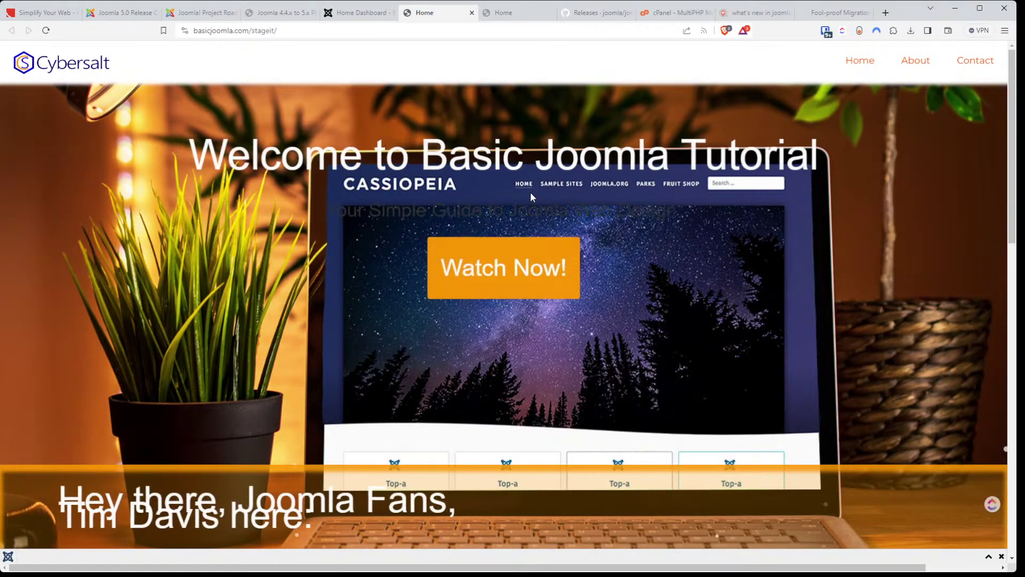
{"action": "scroll", "coordinate": [529, 196], "scroll_direction": "down", "scroll_amount": 6}
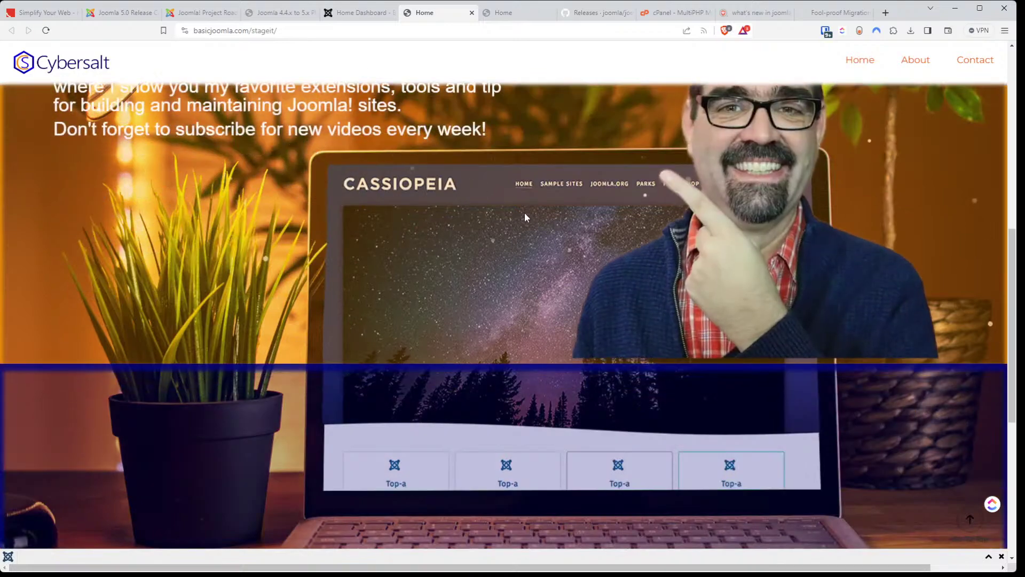
{"action": "scroll", "coordinate": [525, 212], "scroll_direction": "down", "scroll_amount": 5}
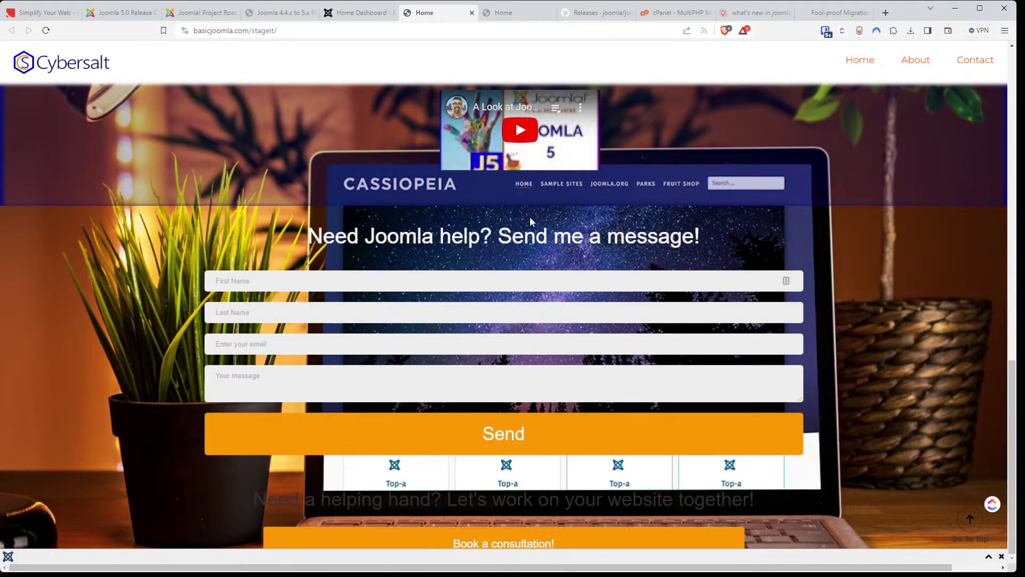
{"action": "scroll", "coordinate": [594, 374], "scroll_direction": "up", "scroll_amount": 10}
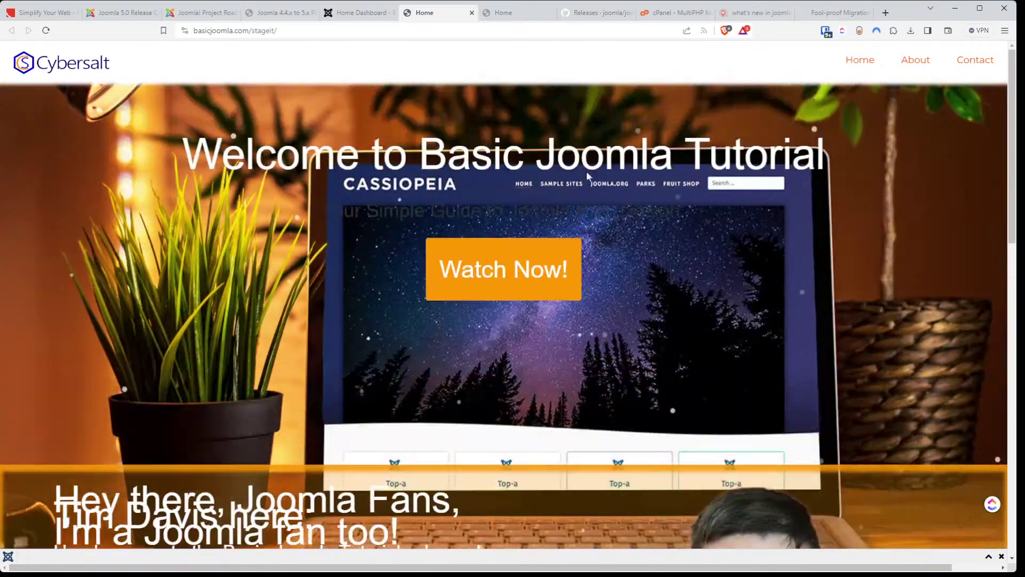
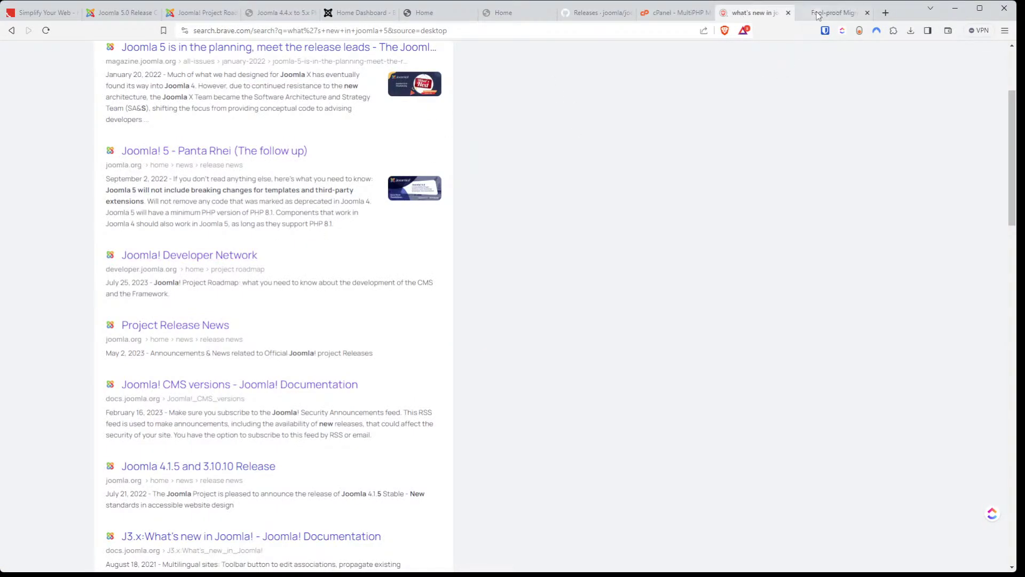
Review the Joomla 5.0 Release Candidate 2 announcement on joomla.org, including what the release is for and where to get it
{"action": "left_click", "coordinate": [588, 16]}
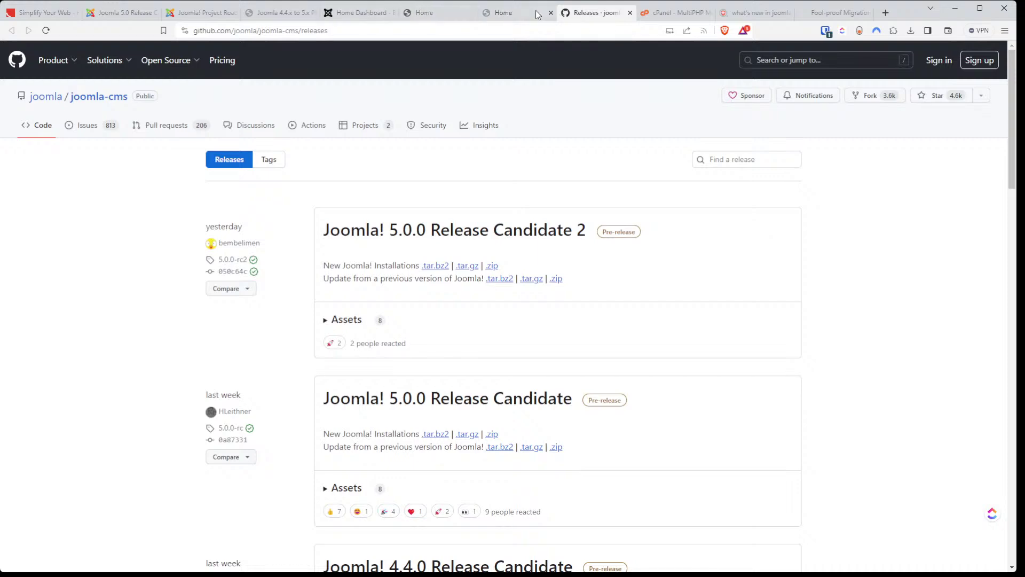
{"action": "left_click", "coordinate": [510, 15]}
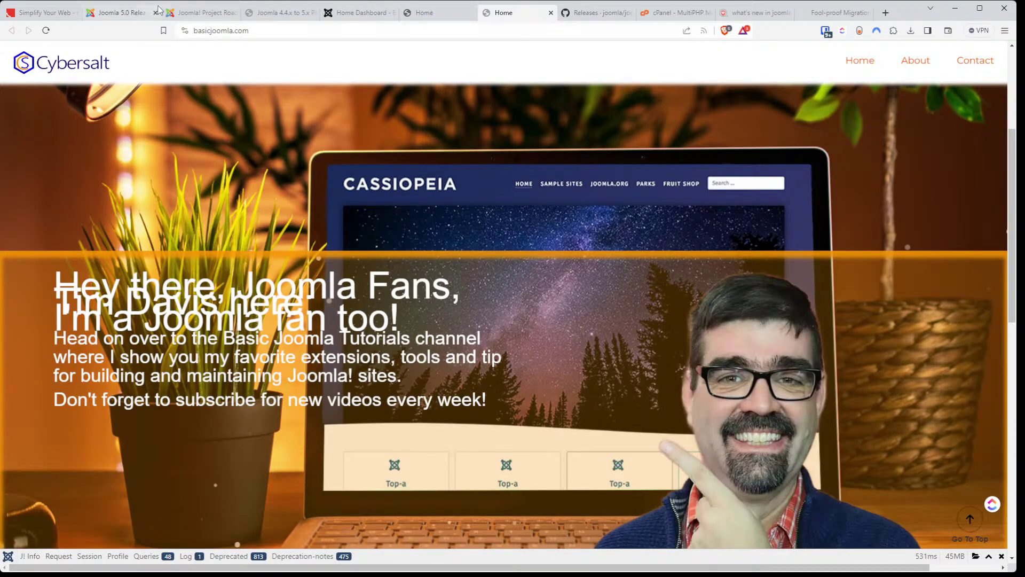
{"action": "left_click", "coordinate": [122, 14]}
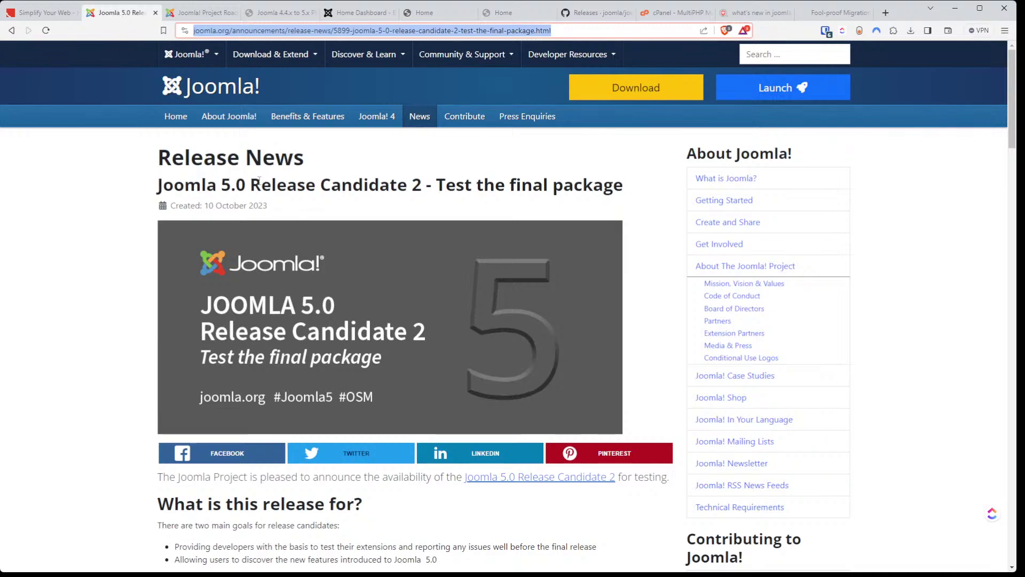
{"action": "scroll", "coordinate": [342, 310], "scroll_direction": "down", "scroll_amount": 5}
{"action": "scroll", "coordinate": [341, 307], "scroll_direction": "down", "scroll_amount": 5}
{"action": "scroll", "coordinate": [331, 299], "scroll_direction": "down", "scroll_amount": 6}
{"action": "scroll", "coordinate": [323, 291], "scroll_direction": "up", "scroll_amount": 8}
{"action": "scroll", "coordinate": [322, 286], "scroll_direction": "up", "scroll_amount": 5}
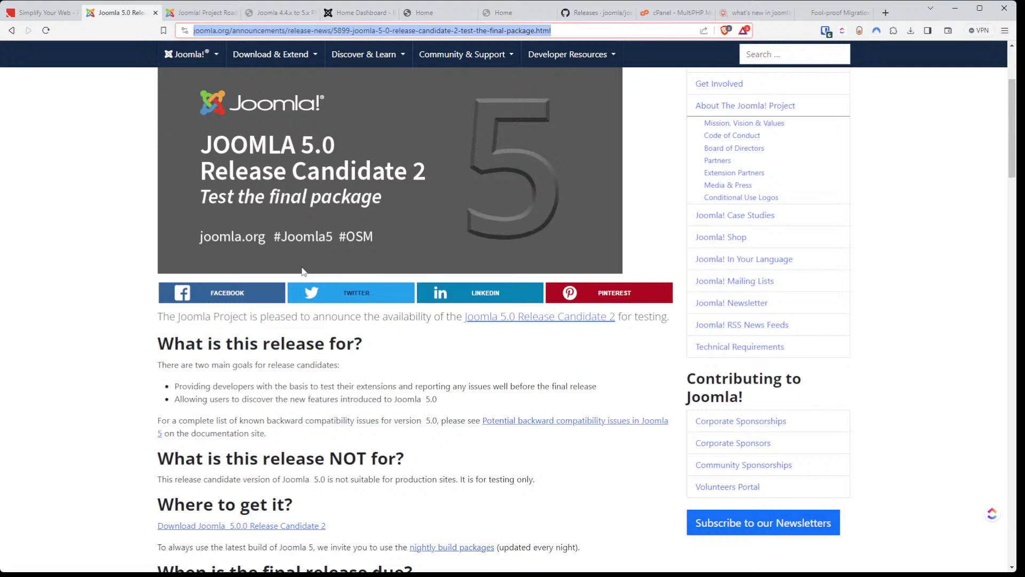
Read the Release Candidate 2 announcement's release milestones, what's new section and list of features already included from earlier builds
{"action": "scroll", "coordinate": [302, 271], "scroll_direction": "down", "scroll_amount": 5}
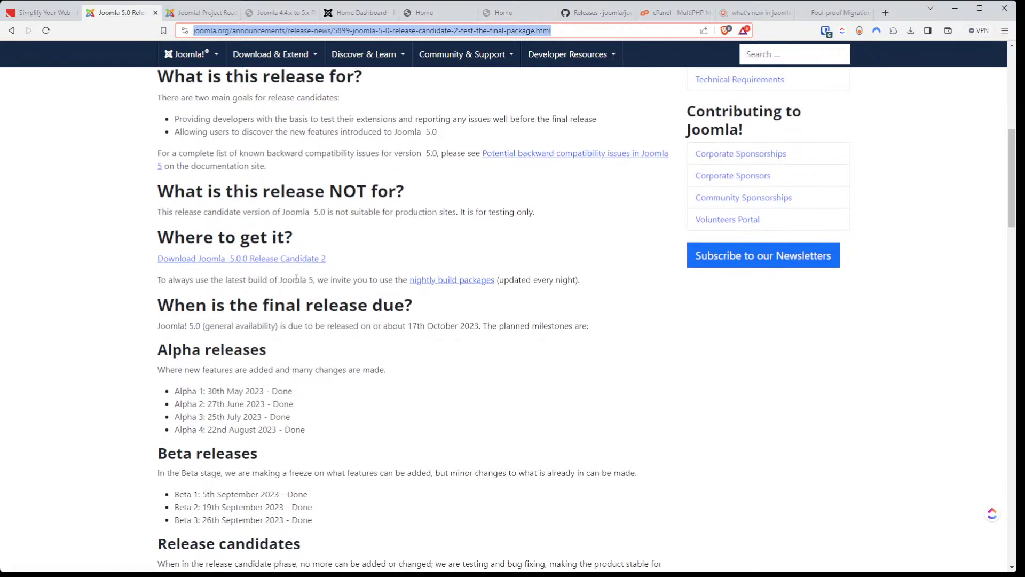
{"action": "scroll", "coordinate": [295, 278], "scroll_direction": "down", "scroll_amount": 2}
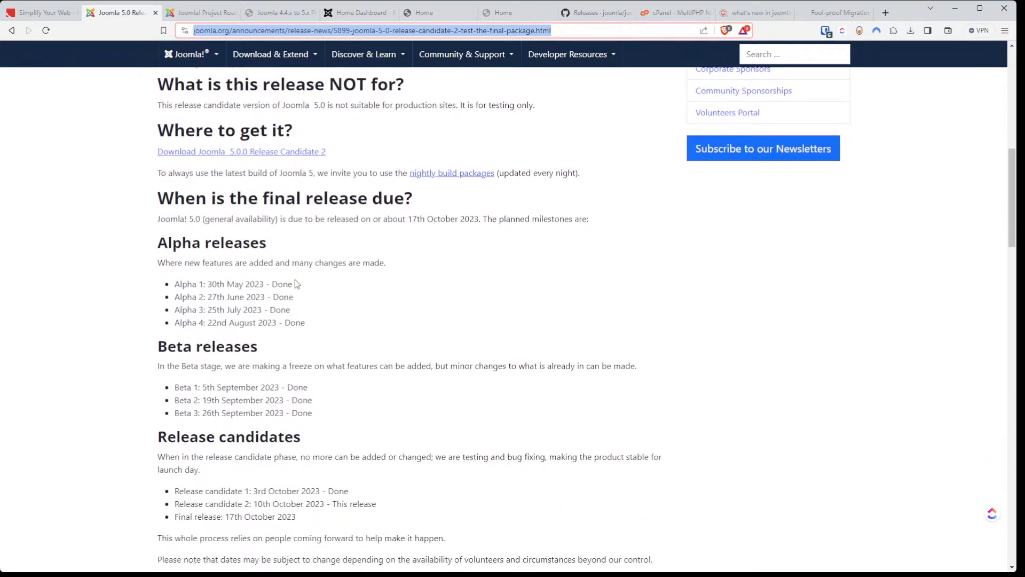
{"action": "scroll", "coordinate": [297, 283], "scroll_direction": "down", "scroll_amount": 2}
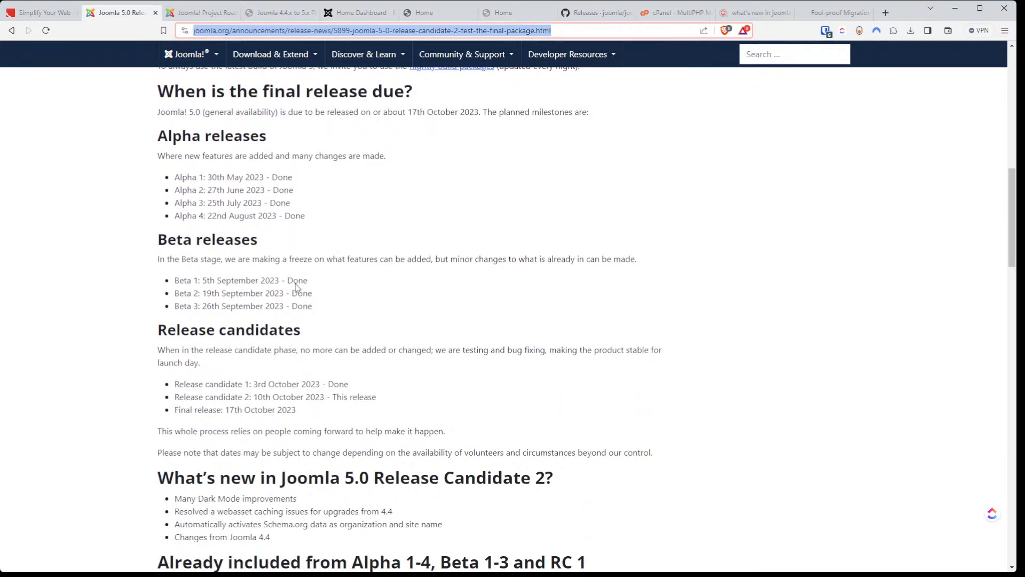
{"action": "scroll", "coordinate": [297, 286], "scroll_direction": "down", "scroll_amount": 2}
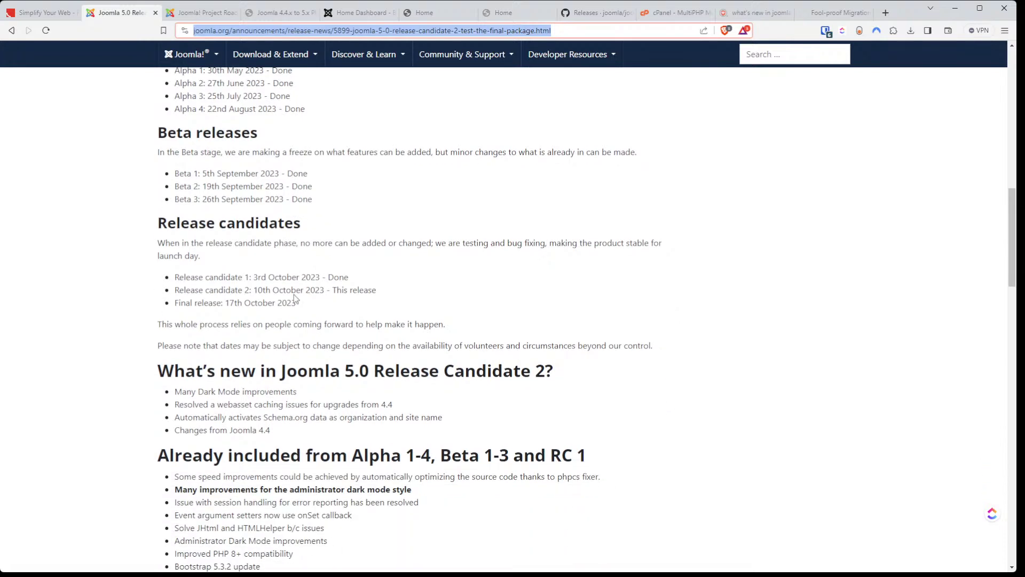
{"action": "scroll", "coordinate": [295, 298], "scroll_direction": "down", "scroll_amount": 3}
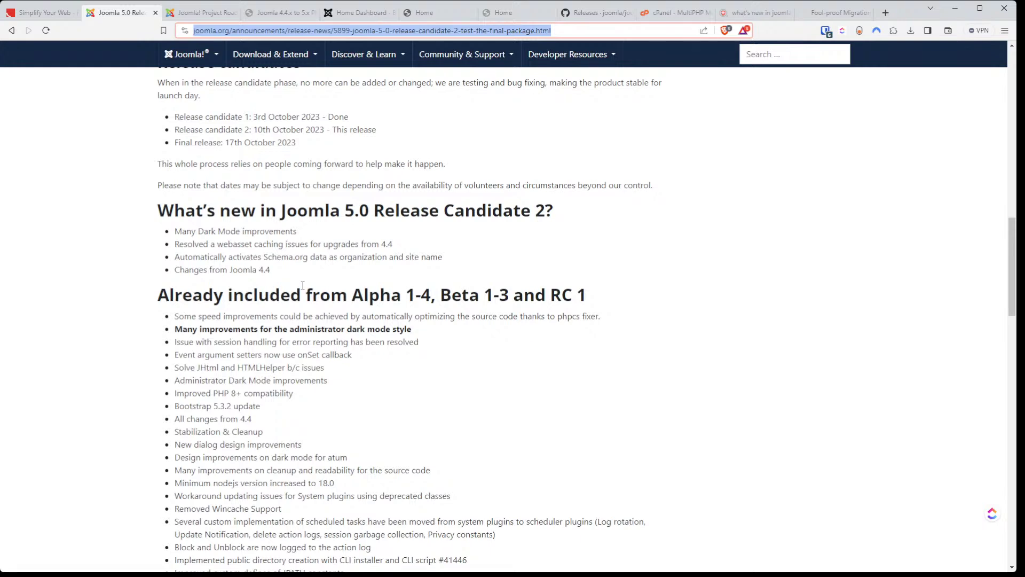
{"action": "scroll", "coordinate": [302, 286], "scroll_direction": "down", "scroll_amount": 2}
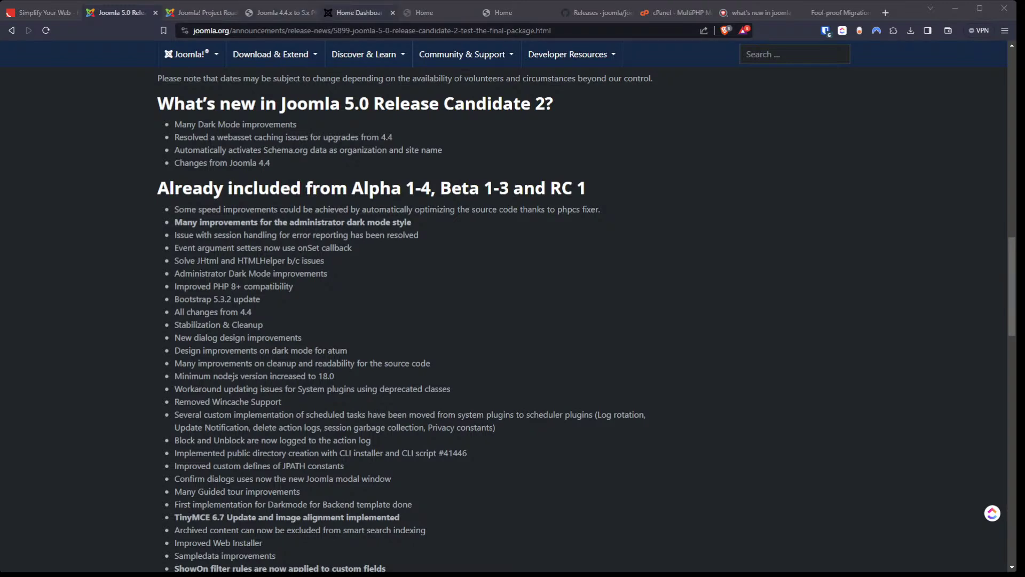
Return to the staging site's administrator and search its plugins for "schema"
{"action": "left_click", "coordinate": [366, 16]}
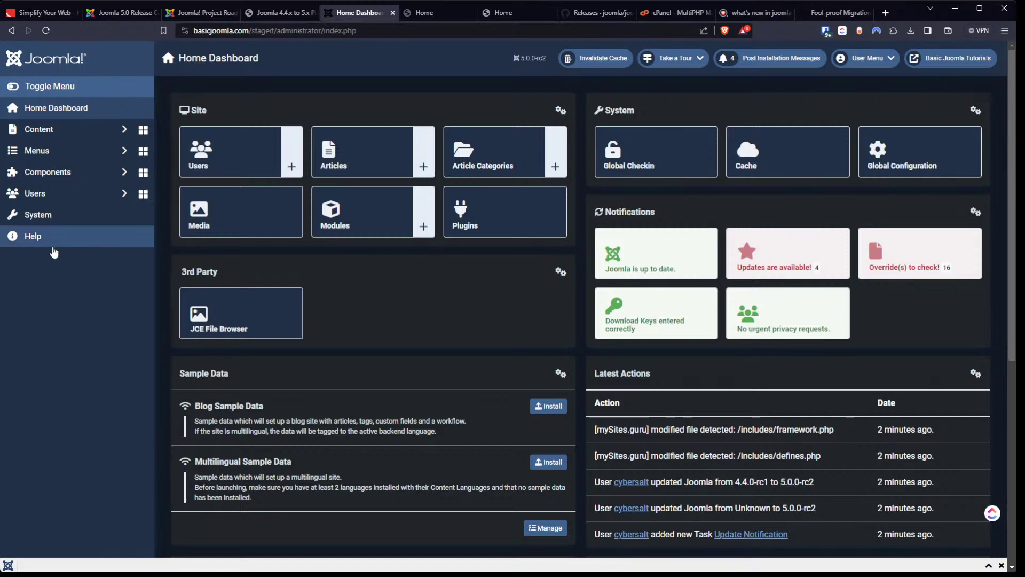
{"action": "left_click", "coordinate": [50, 224]}
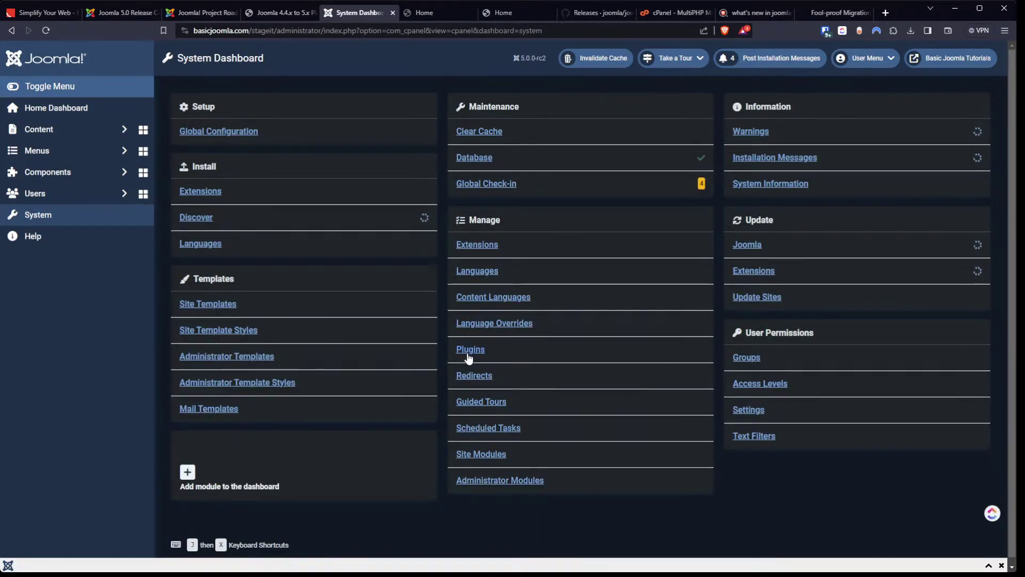
{"action": "left_click", "coordinate": [467, 355]}
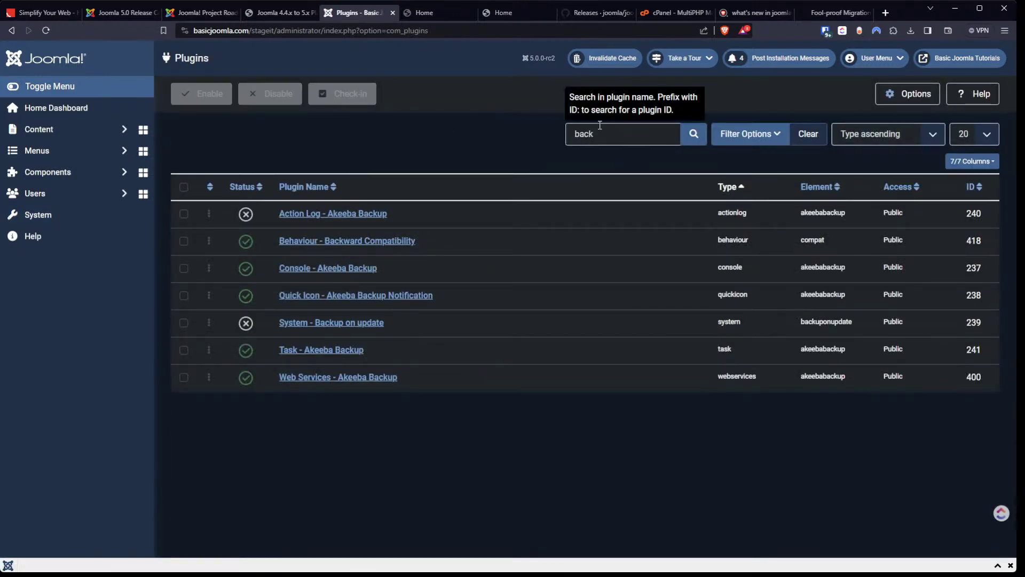
{"action": "left_click", "coordinate": [621, 132]}
{"action": "double_click", "coordinate": [621, 131]}
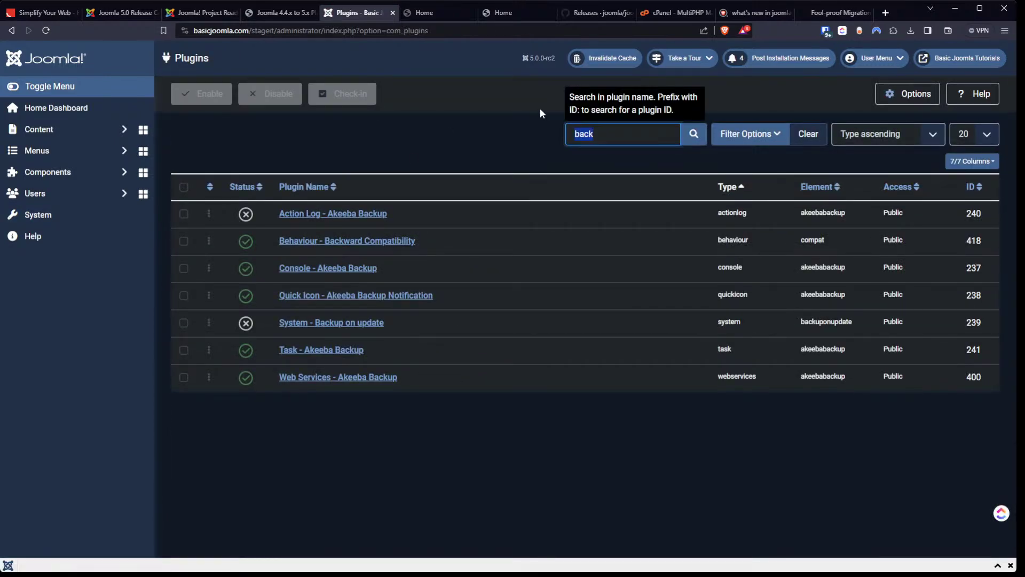
{"action": "type", "text": "schema"}
{"action": "key", "text": "Return"}
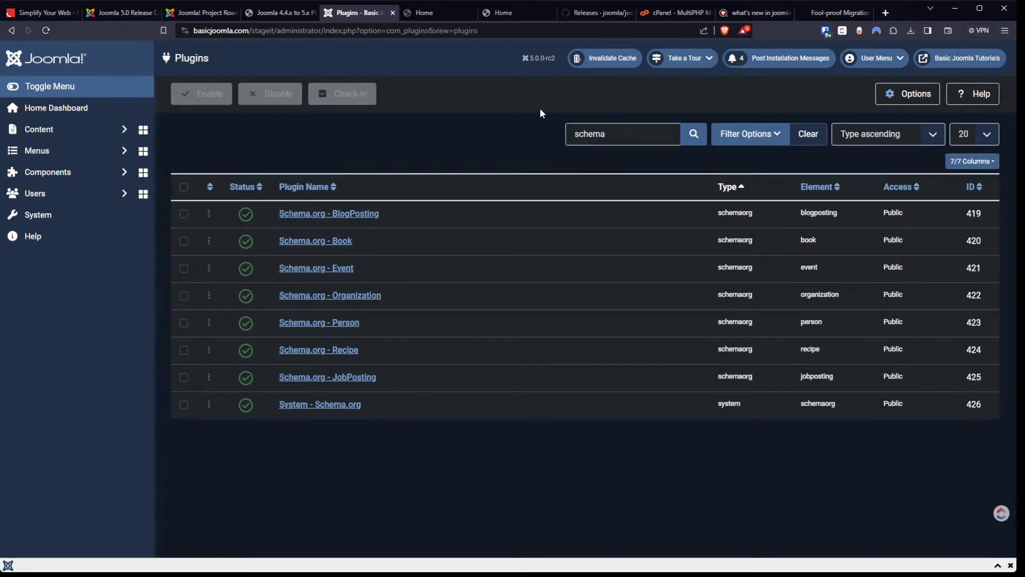
Open the System - Schema.org plugin, keep Organization as the base type and set the name to Basic Joomla
{"action": "left_click", "coordinate": [313, 409]}
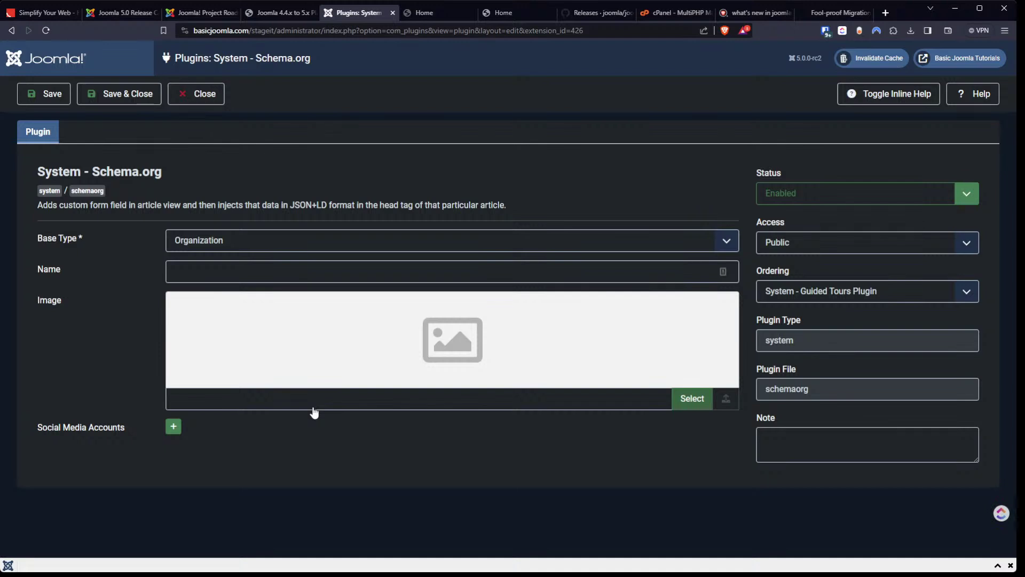
{"action": "left_click", "coordinate": [244, 247]}
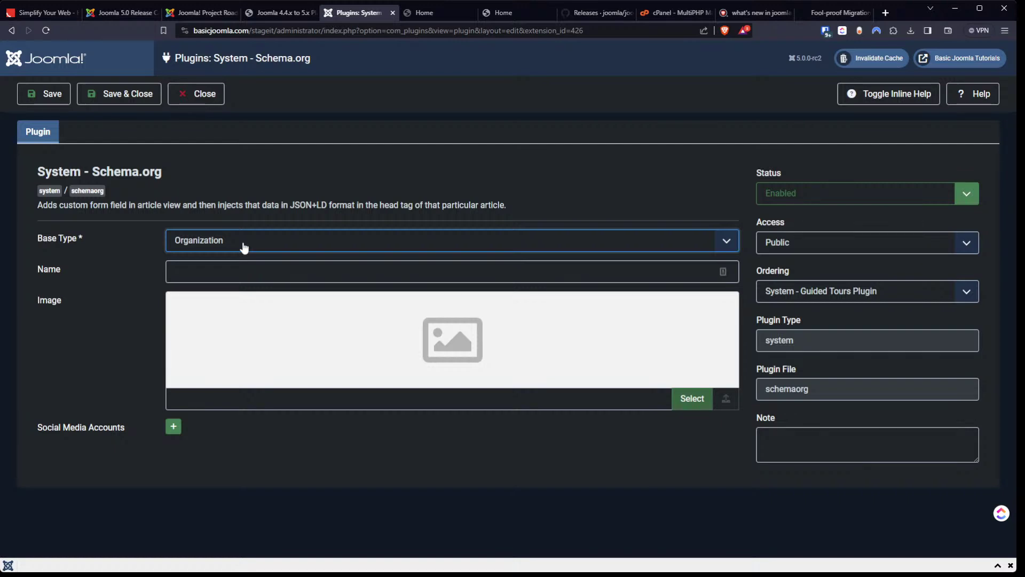
{"action": "left_click", "coordinate": [114, 271]}
{"action": "left_click", "coordinate": [195, 271]}
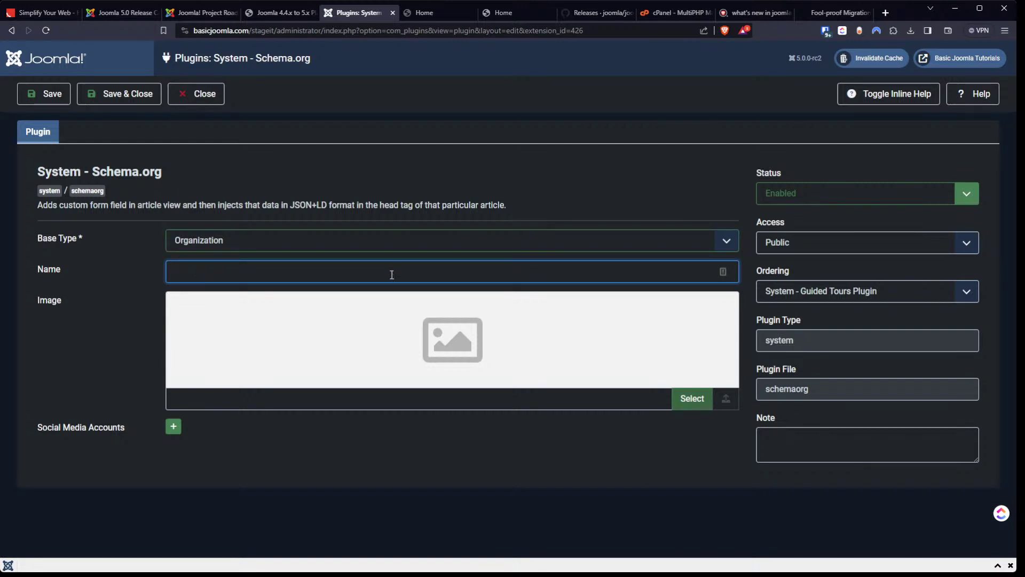
{"action": "left_click", "coordinate": [232, 303]}
Set the plugin's image to cybersalt-logo-tr.png from the site's media files, browsing them as thumbnails
{"action": "left_click", "coordinate": [682, 401]}
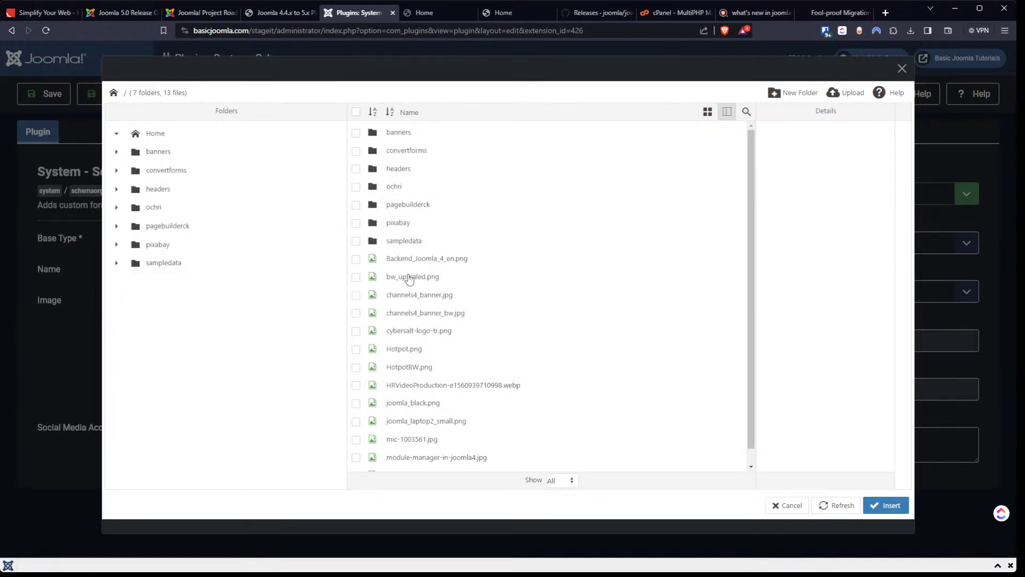
{"action": "left_click", "coordinate": [706, 112]}
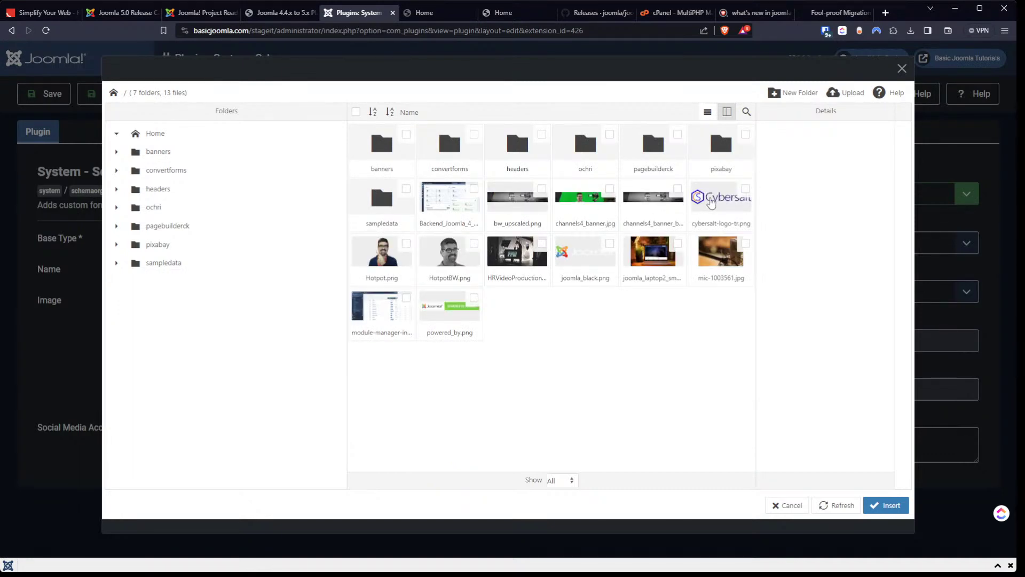
{"action": "left_click", "coordinate": [711, 201]}
{"action": "left_click", "coordinate": [887, 505]}
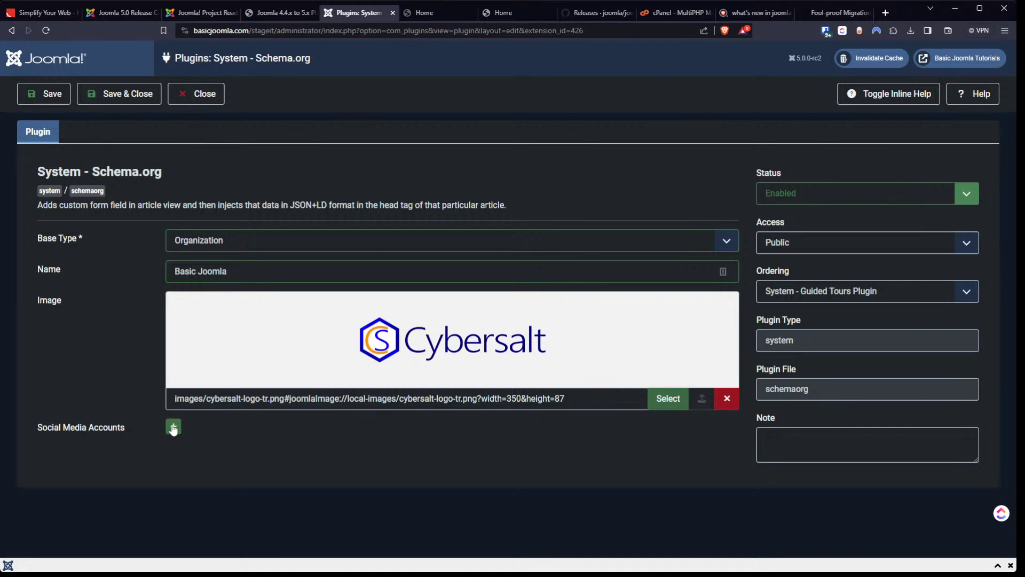
{"action": "left_click", "coordinate": [173, 426]}
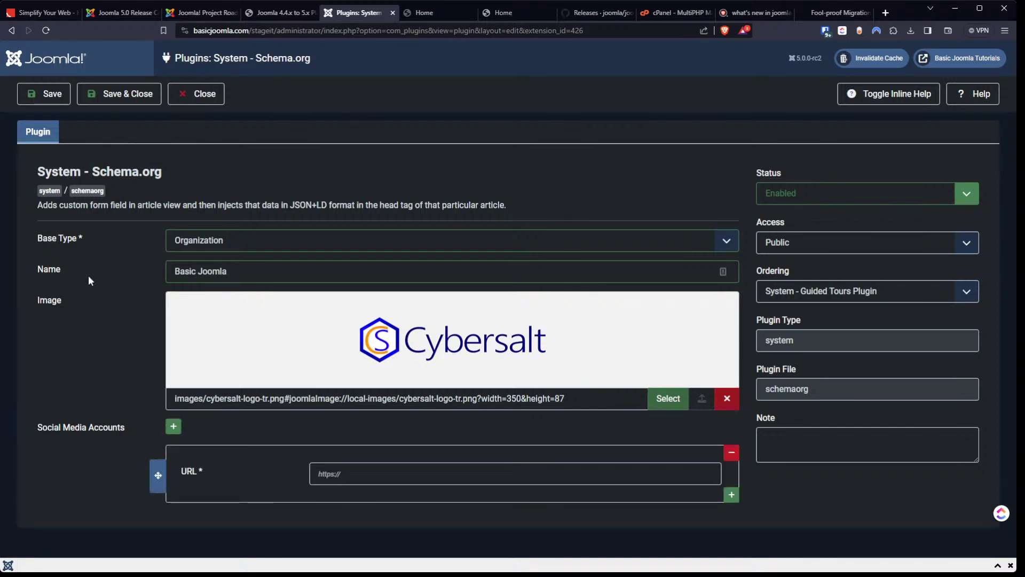
{"action": "left_click", "coordinate": [377, 473]}
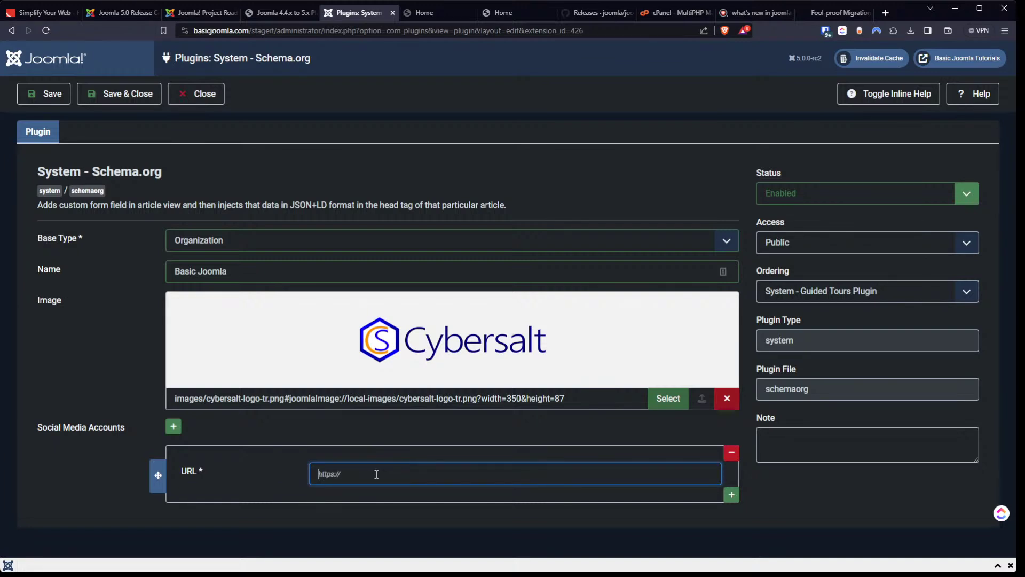
{"action": "type", "text": "https://www.facebook.com/cybersalt"}
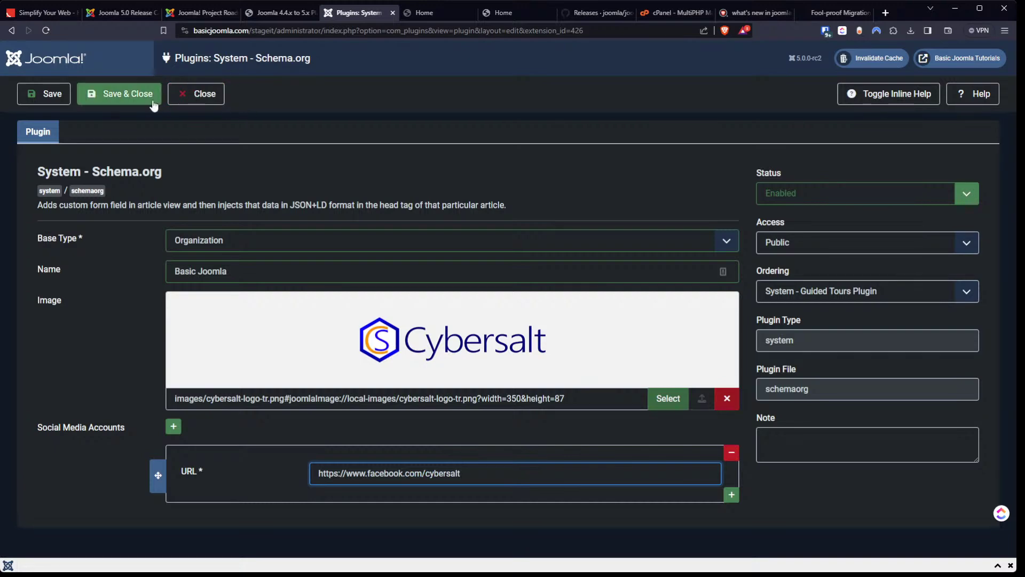
{"action": "left_click", "coordinate": [118, 100]}
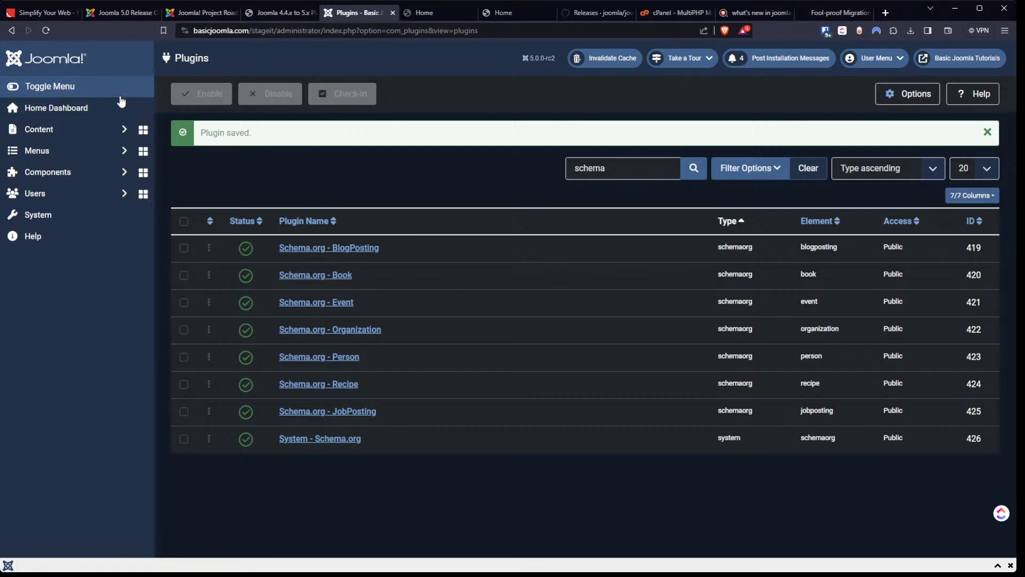
Reopen the System - Schema.org plugin, try out two extra social media URL rows, remove them, and save and close
{"action": "left_click", "coordinate": [335, 443]}
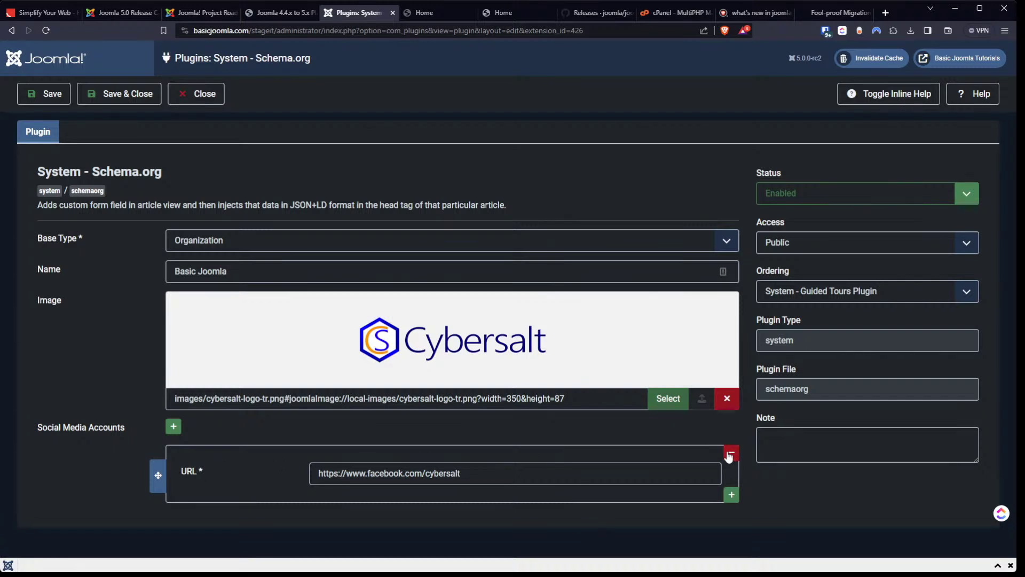
{"action": "left_click", "coordinate": [732, 496]}
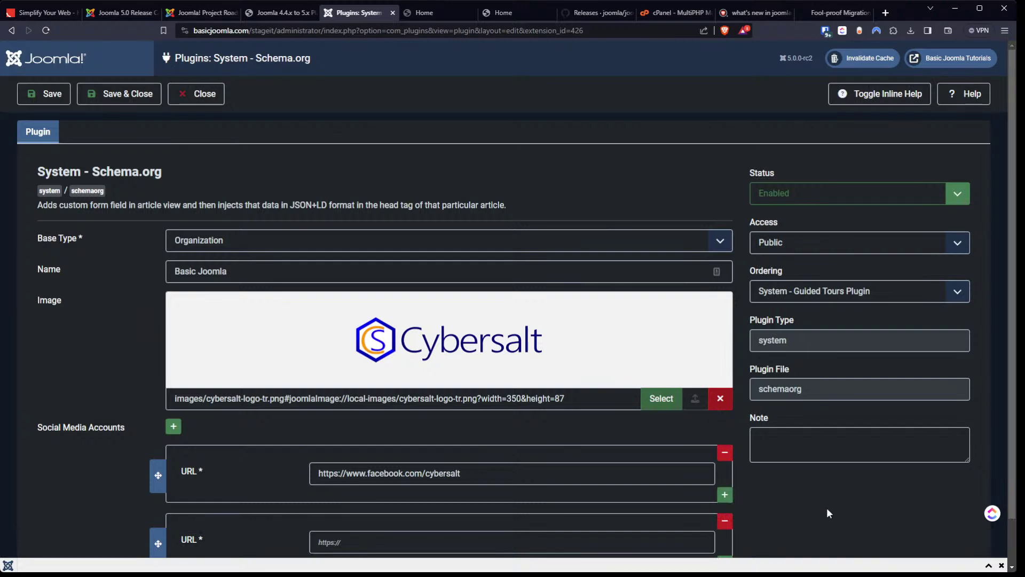
{"action": "scroll", "coordinate": [834, 497], "scroll_direction": "down", "scroll_amount": 1}
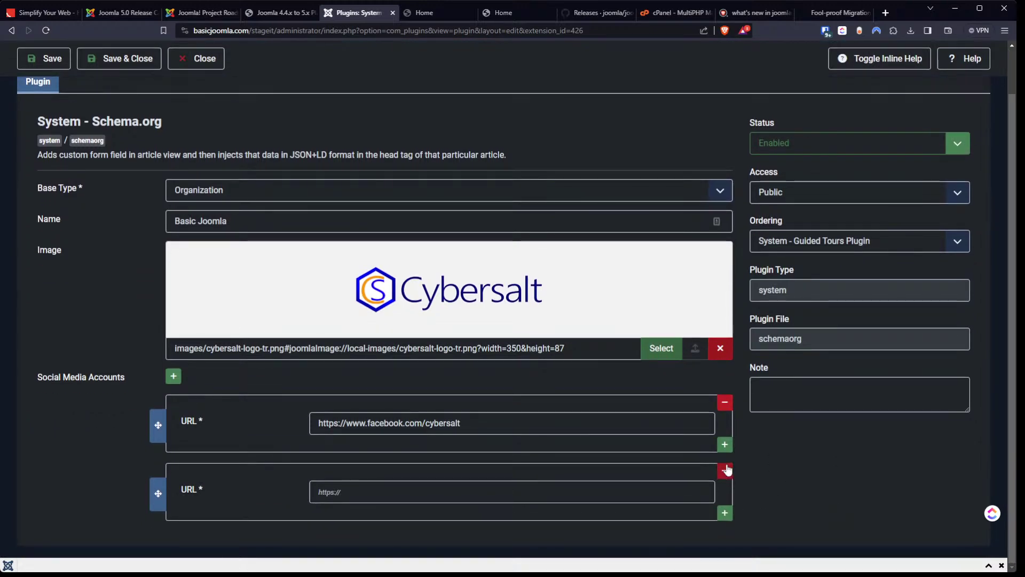
{"action": "left_click", "coordinate": [724, 513]}
{"action": "scroll", "coordinate": [745, 458], "scroll_direction": "down", "scroll_amount": 1}
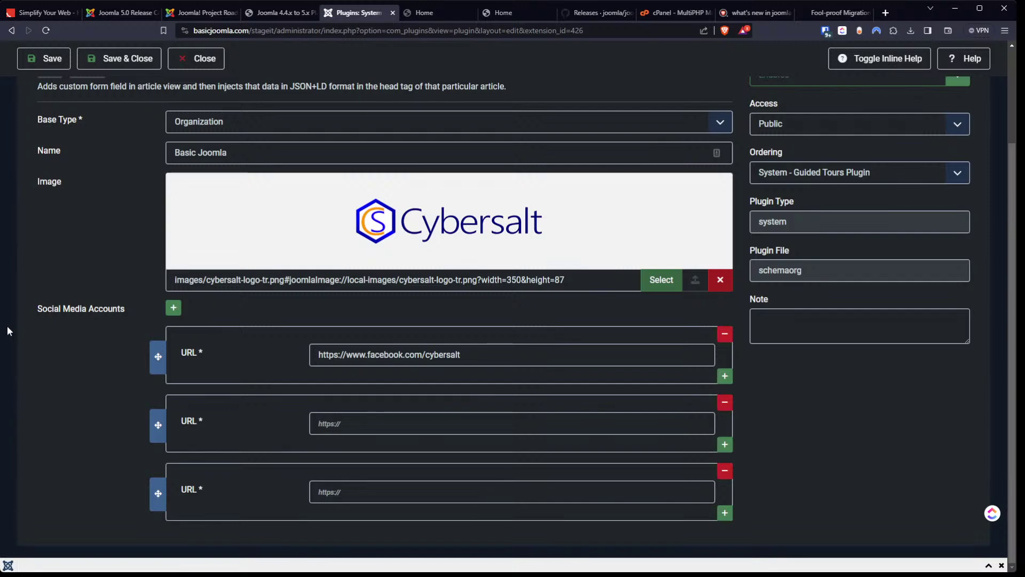
{"action": "left_click", "coordinate": [722, 406]}
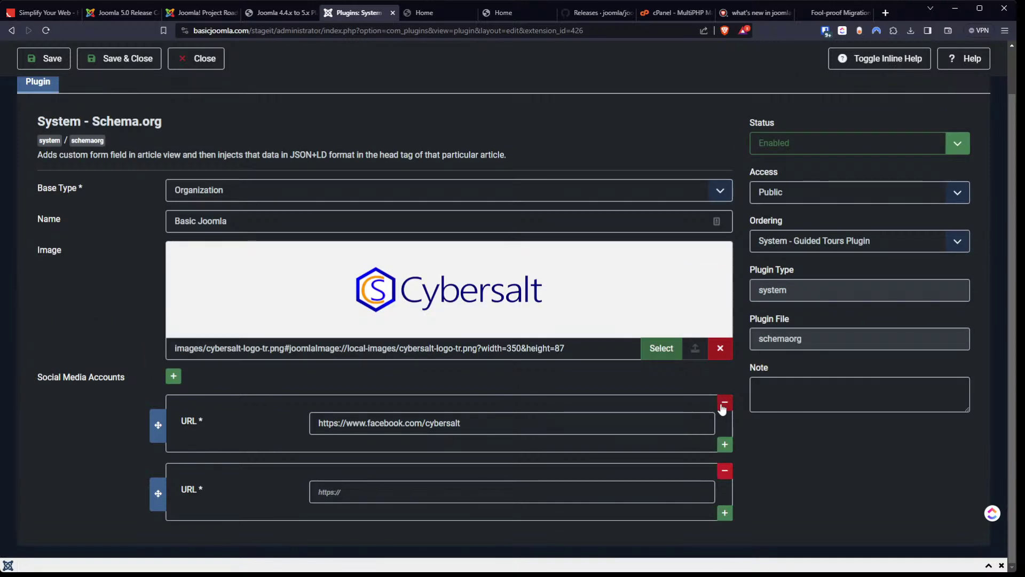
{"action": "left_click", "coordinate": [725, 470]}
{"action": "left_click", "coordinate": [137, 94]}
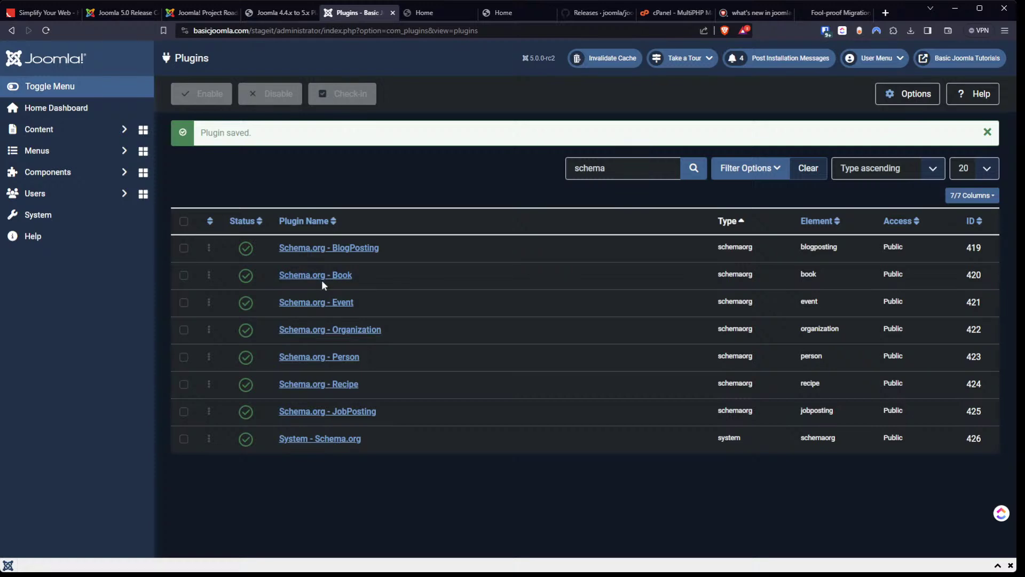
Examine the Schema.org Event and Recipe plugins, including Recipe's allowed and forbidden extension choices, and close them without changes
{"action": "left_click", "coordinate": [319, 304]}
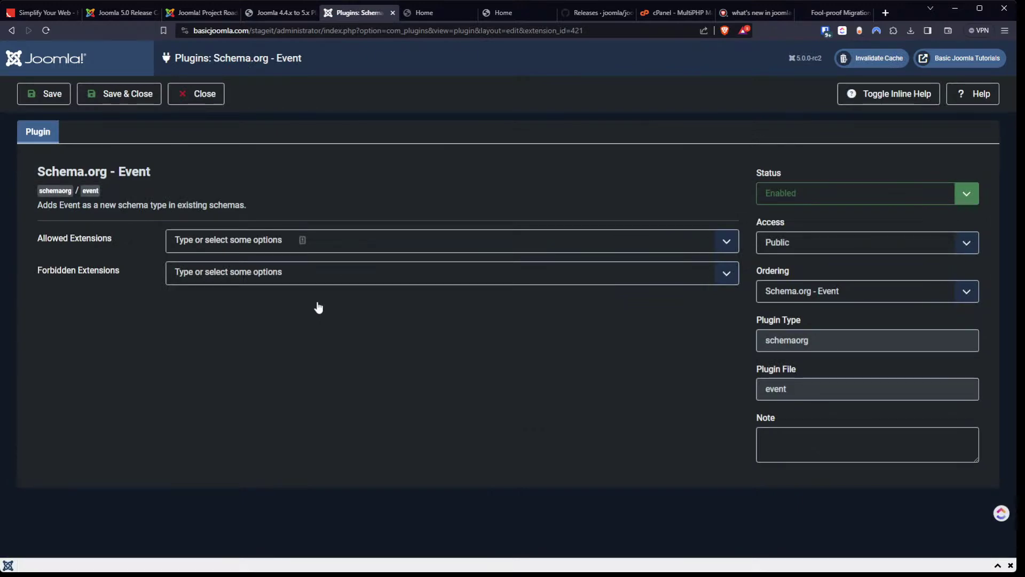
{"action": "left_click", "coordinate": [190, 95]}
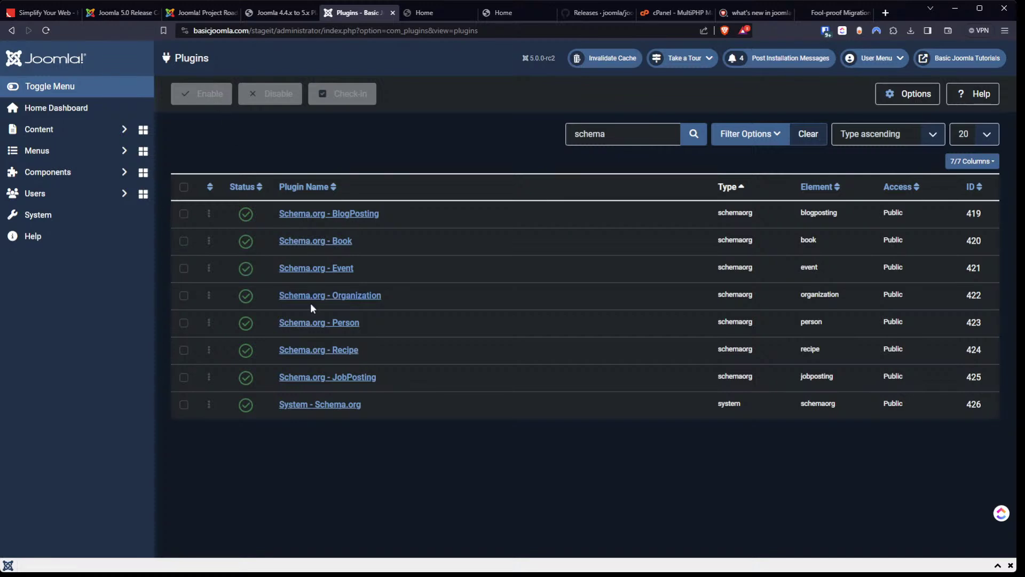
{"action": "left_click", "coordinate": [323, 352]}
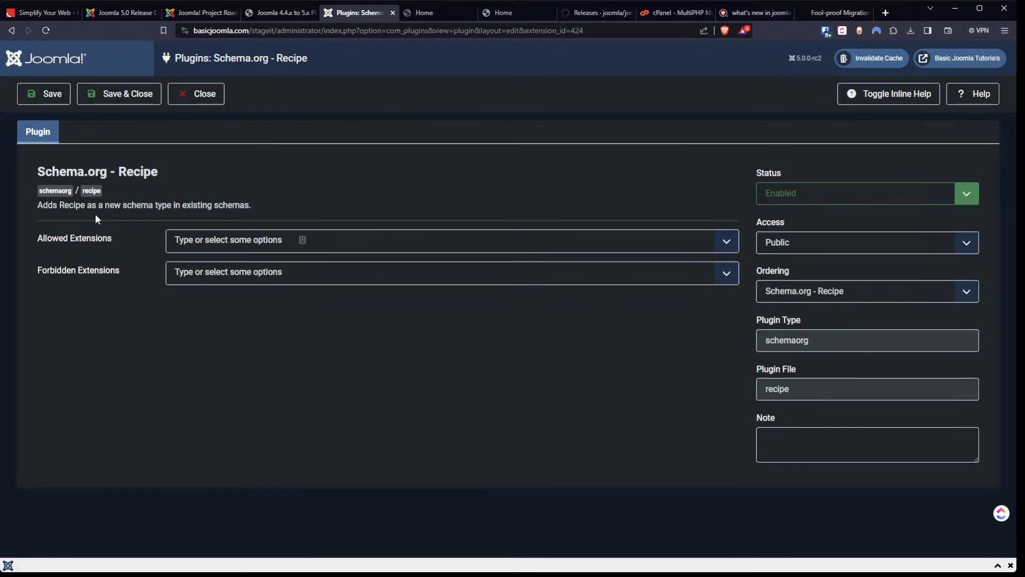
{"action": "left_click", "coordinate": [248, 242]}
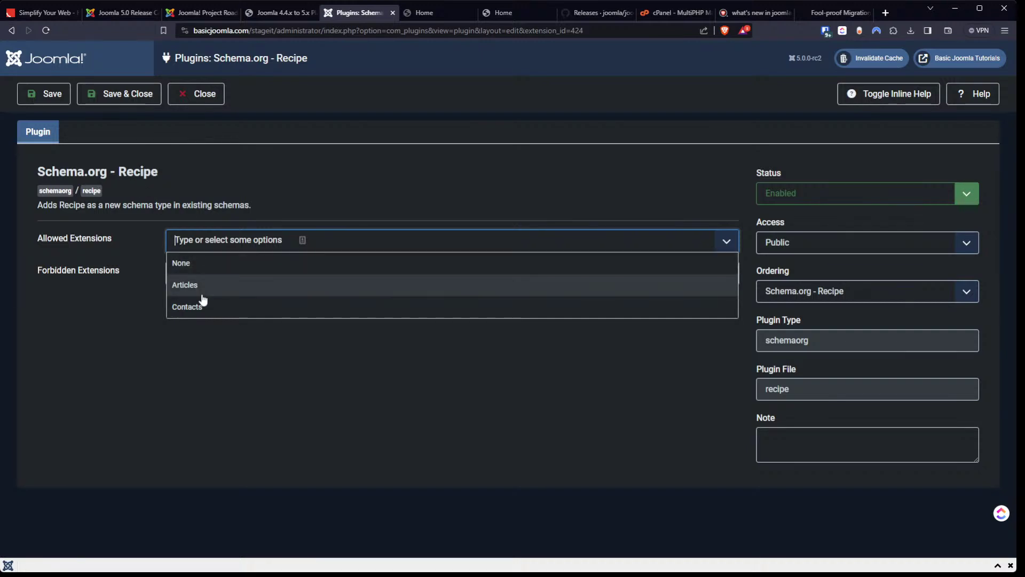
{"action": "left_click", "coordinate": [102, 303]}
{"action": "left_click", "coordinate": [233, 271]}
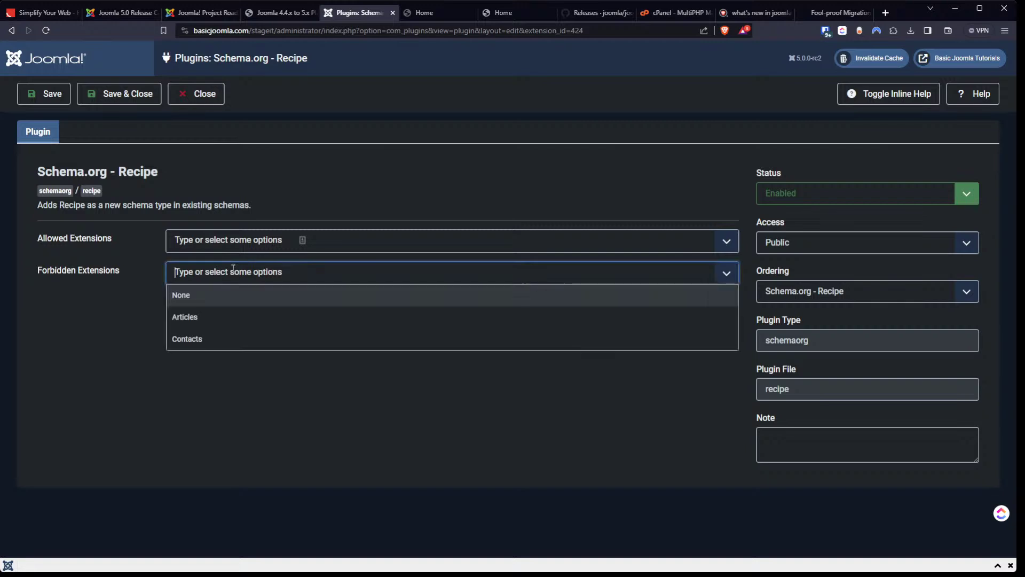
{"action": "left_click", "coordinate": [296, 194]}
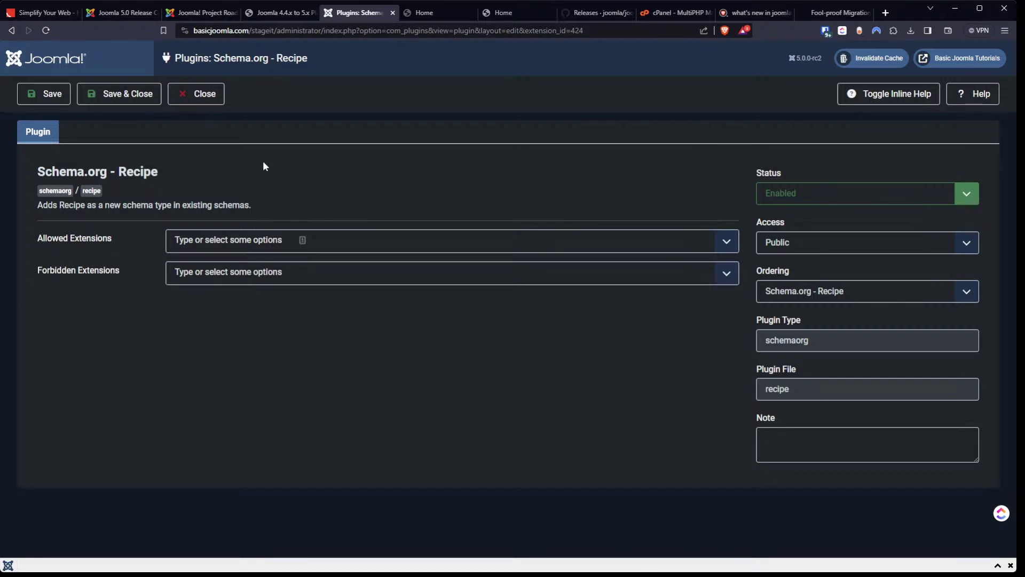
{"action": "left_click", "coordinate": [208, 101]}
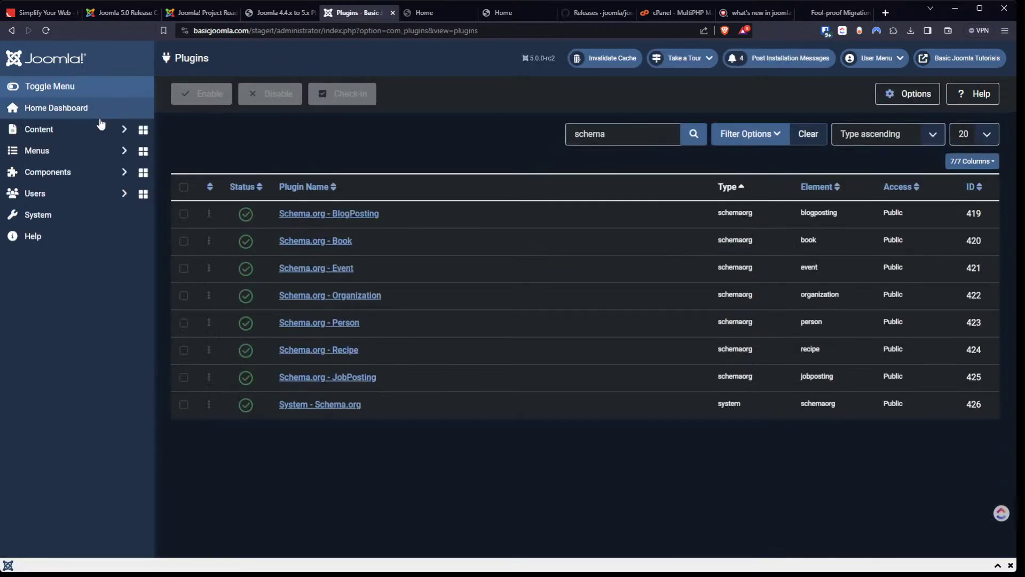
Open the Test article for editing and set its Schema Type to Recipe
{"action": "left_click", "coordinate": [52, 136]}
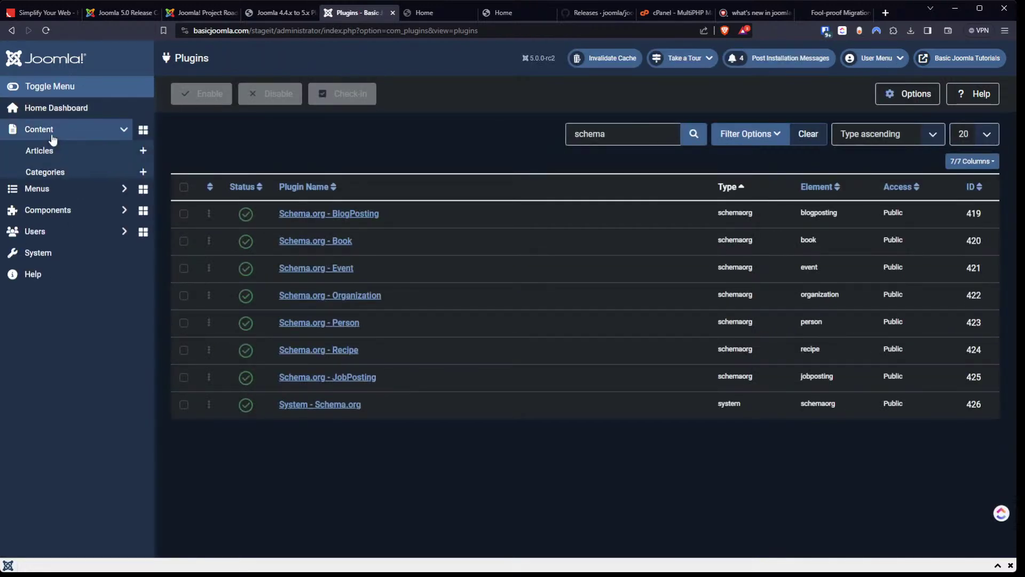
{"action": "left_click", "coordinate": [54, 150]}
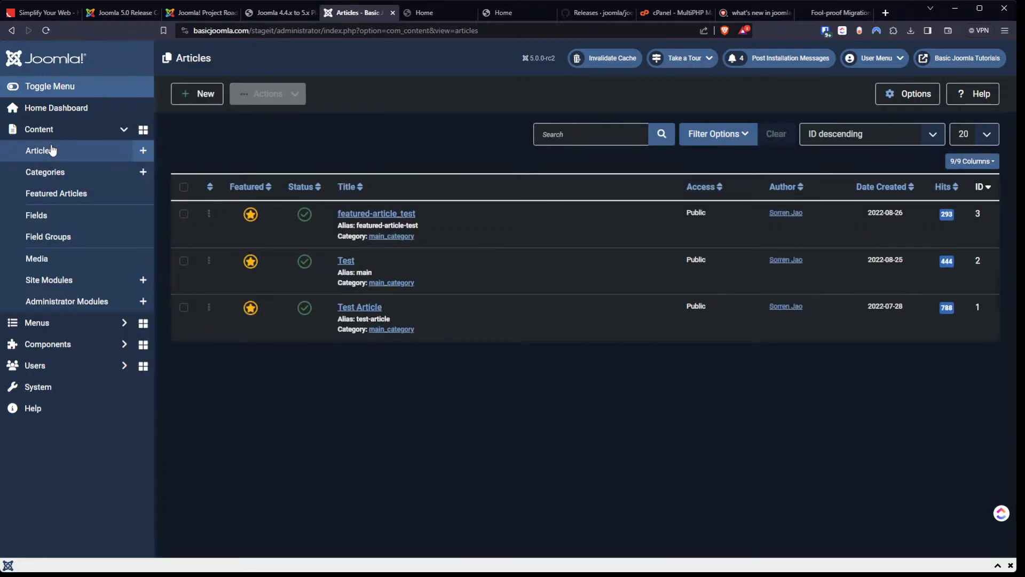
{"action": "left_click", "coordinate": [344, 264]}
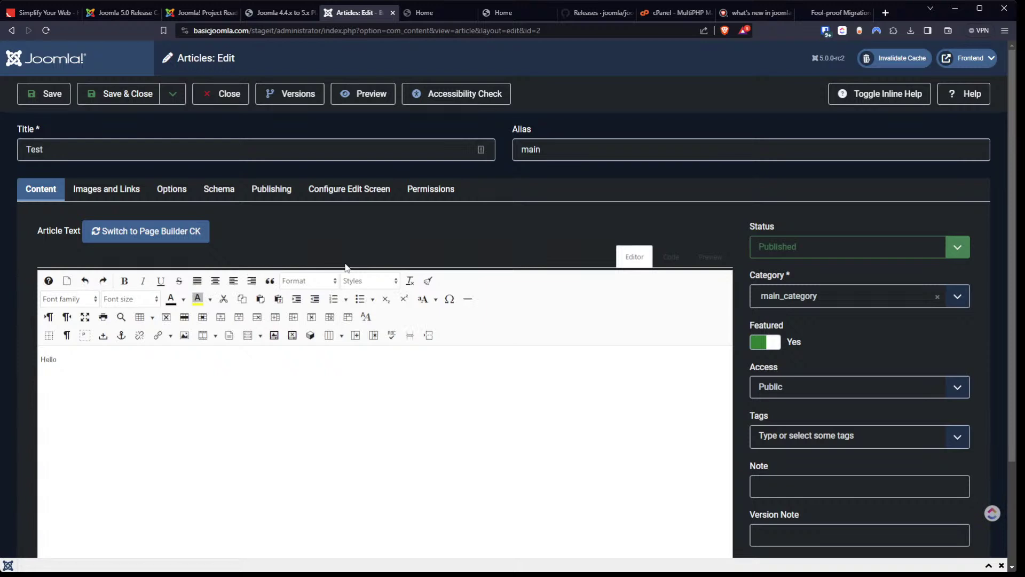
{"action": "left_click", "coordinate": [213, 193]}
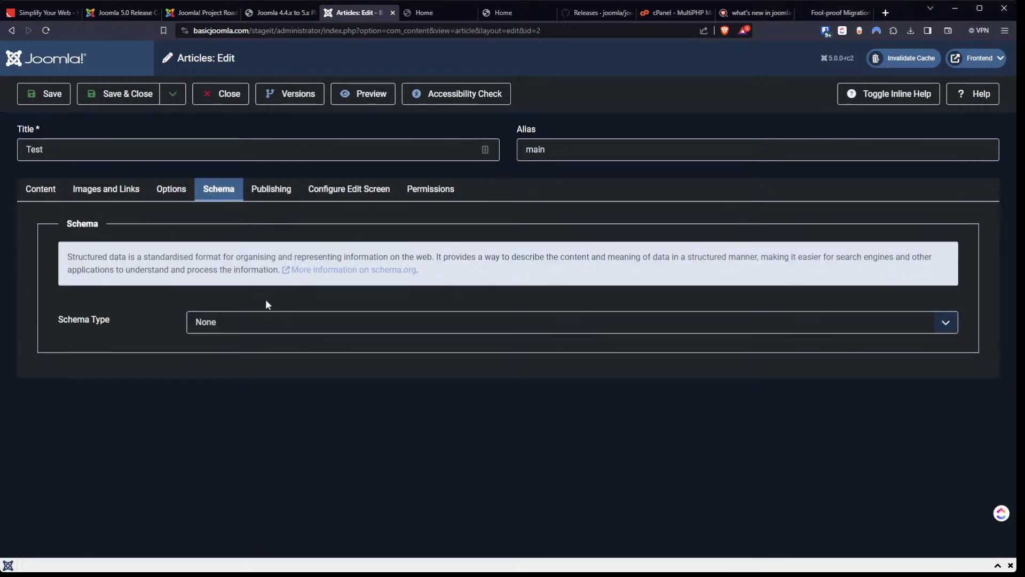
{"action": "left_click", "coordinate": [303, 324]}
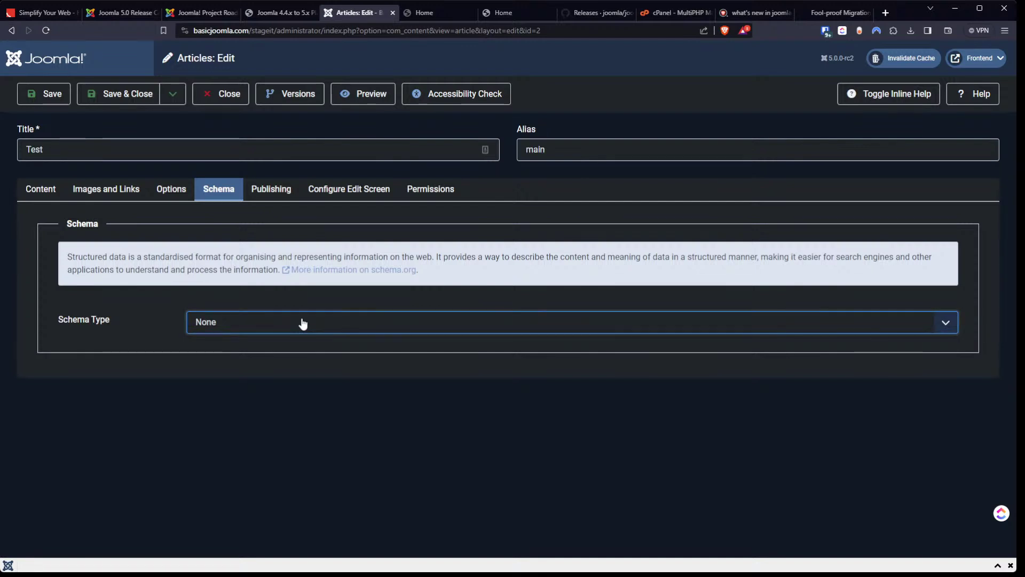
{"action": "left_click", "coordinate": [270, 400]}
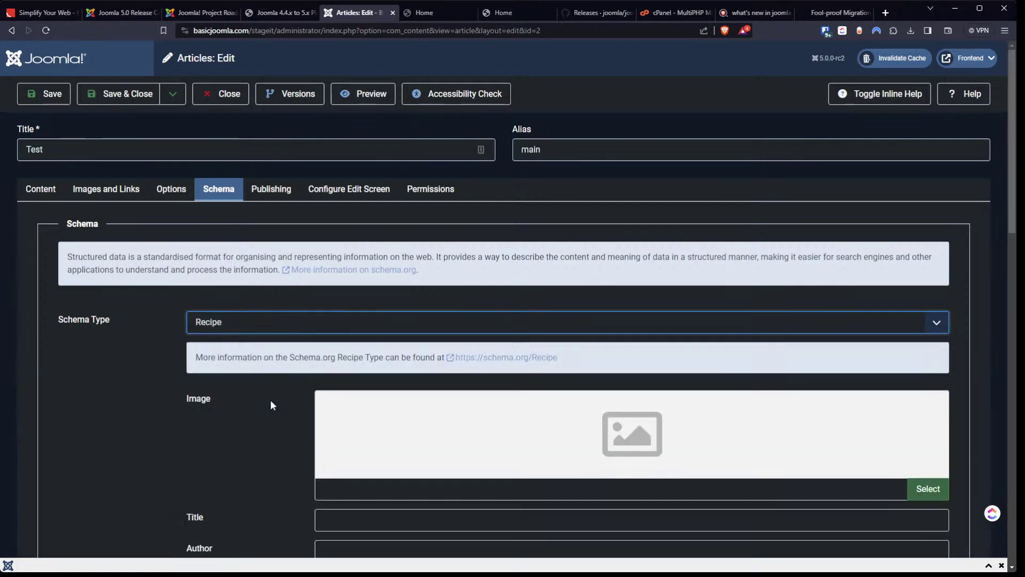
Examine the Recipe schema fields, including cook time, ingredients, nutrition and generic fields, and close the article without saving
{"action": "scroll", "coordinate": [114, 299], "scroll_direction": "down", "scroll_amount": 4}
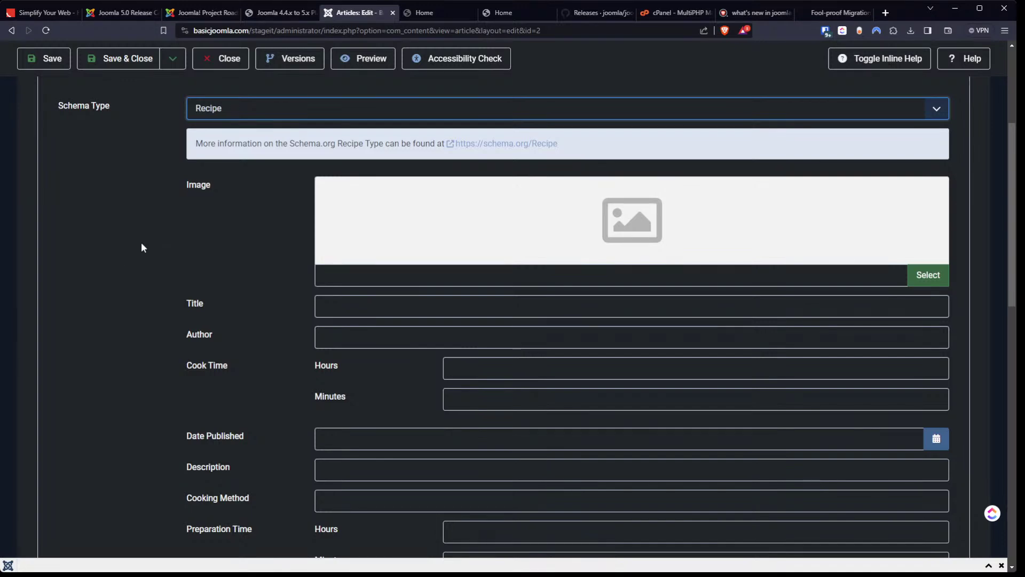
{"action": "scroll", "coordinate": [141, 242], "scroll_direction": "down", "scroll_amount": 2}
{"action": "scroll", "coordinate": [121, 283], "scroll_direction": "down", "scroll_amount": 3}
{"action": "scroll", "coordinate": [118, 304], "scroll_direction": "down", "scroll_amount": 7}
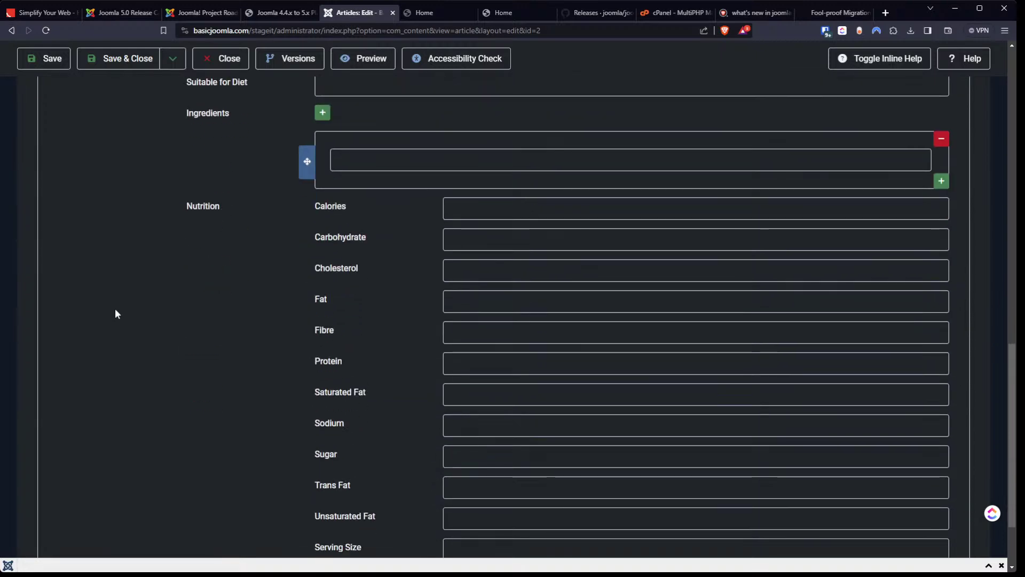
{"action": "scroll", "coordinate": [117, 315], "scroll_direction": "down", "scroll_amount": 2}
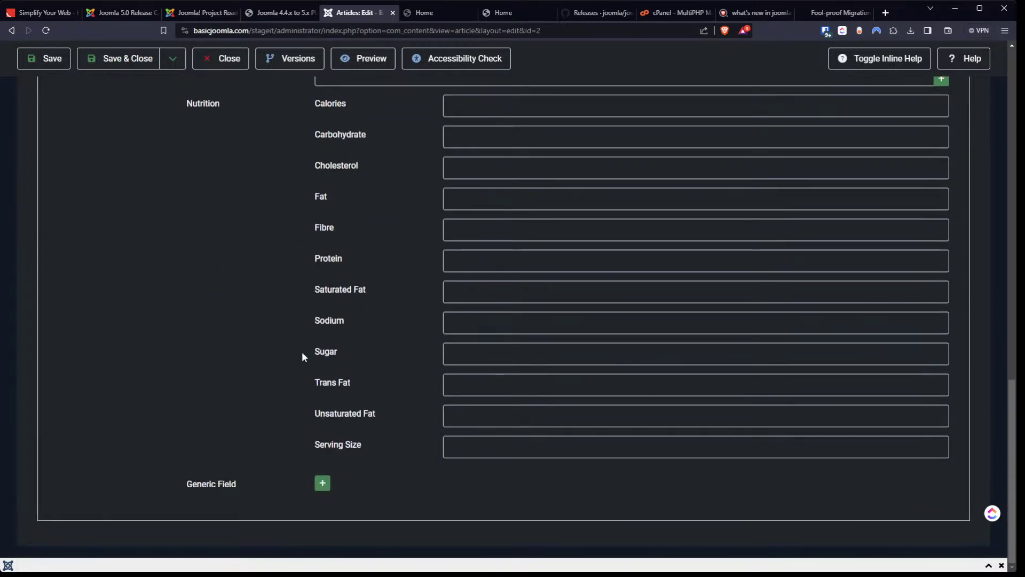
{"action": "scroll", "coordinate": [303, 353], "scroll_direction": "up", "scroll_amount": 6}
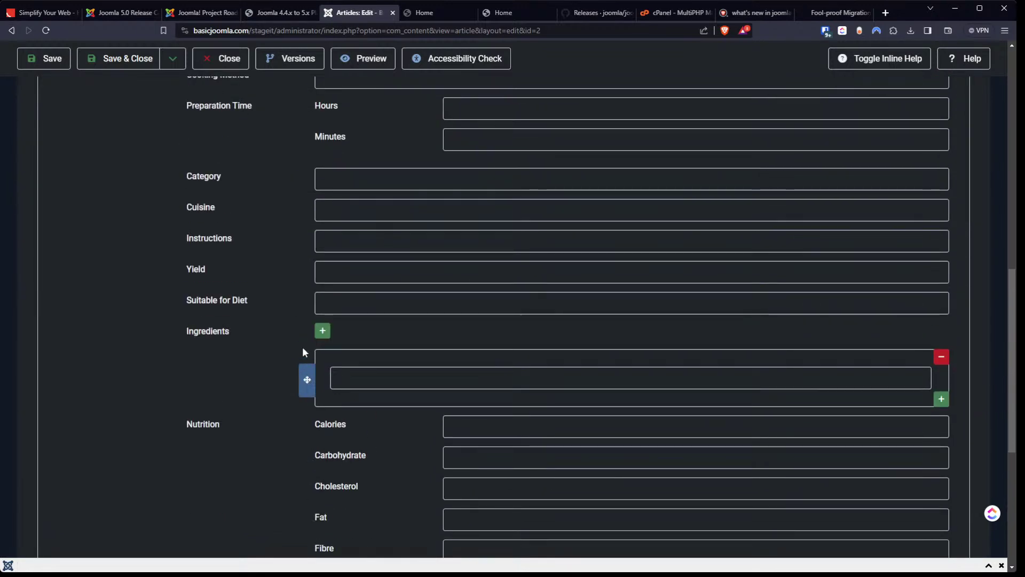
{"action": "scroll", "coordinate": [300, 347], "scroll_direction": "up", "scroll_amount": 5}
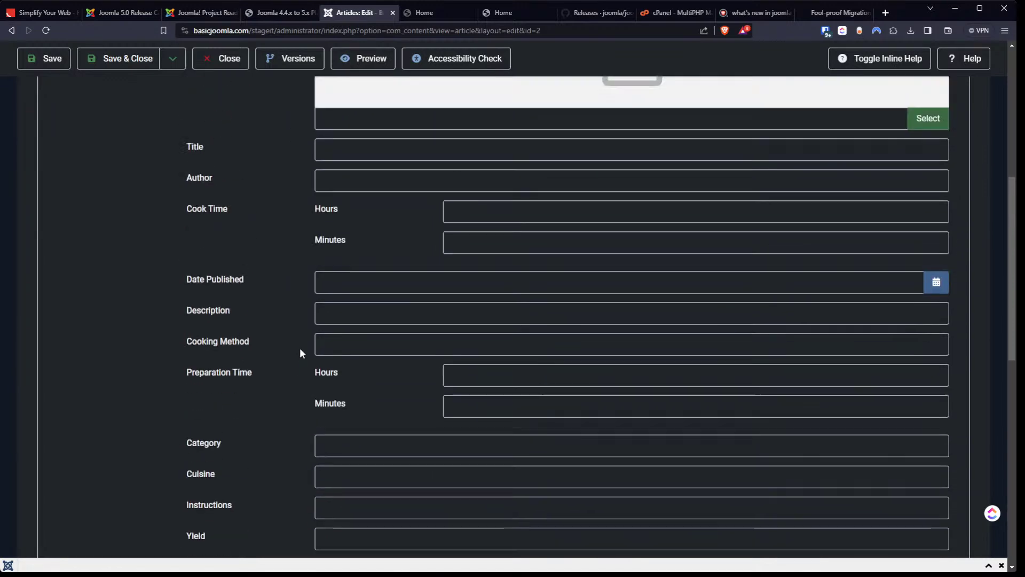
{"action": "scroll", "coordinate": [296, 352], "scroll_direction": "down", "scroll_amount": 6}
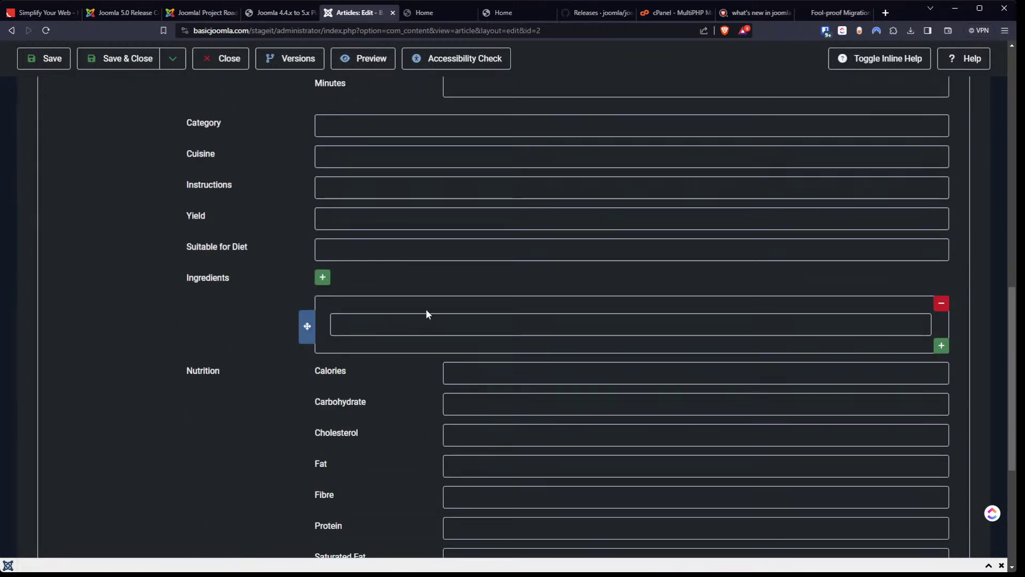
{"action": "scroll", "coordinate": [389, 450], "scroll_direction": "down", "scroll_amount": 5}
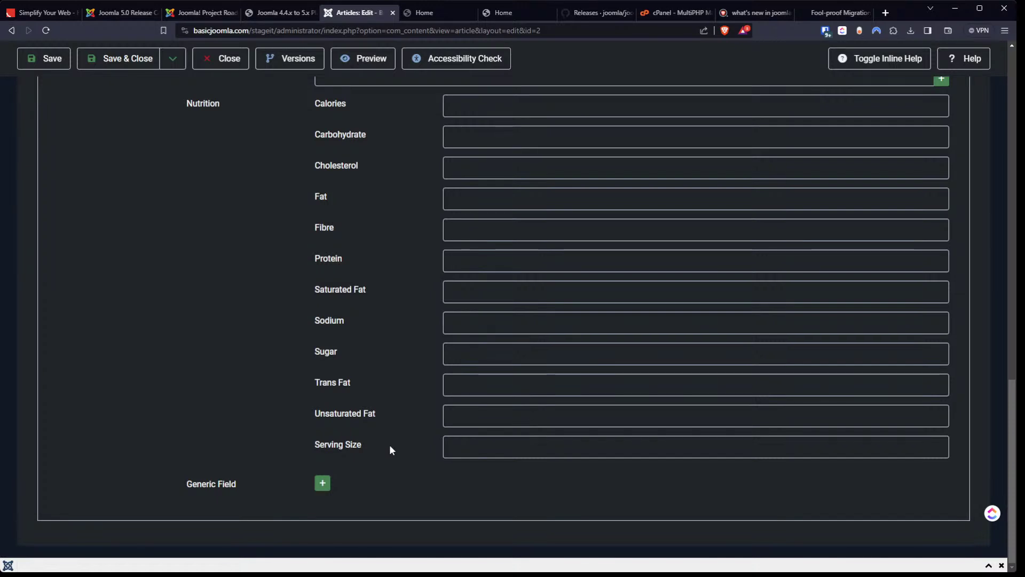
{"action": "scroll", "coordinate": [389, 448], "scroll_direction": "up", "scroll_amount": 4}
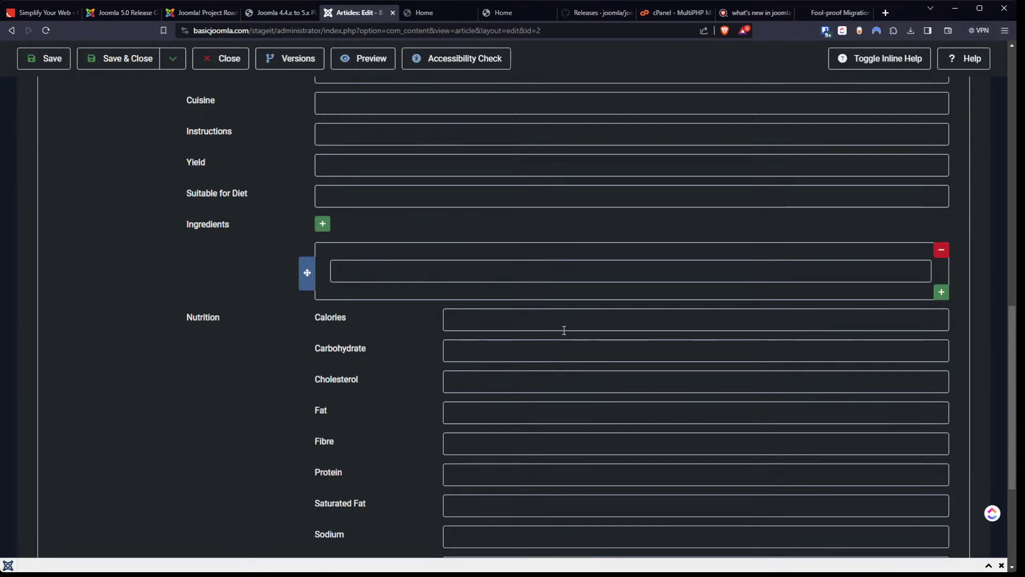
{"action": "left_click", "coordinate": [525, 322]}
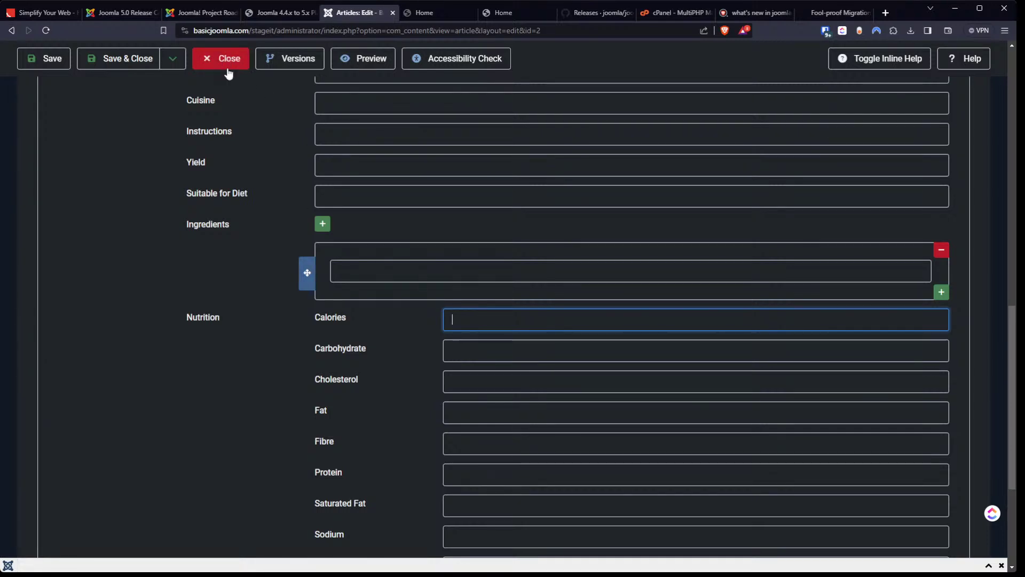
{"action": "scroll", "coordinate": [438, 276], "scroll_direction": "down", "scroll_amount": 4}
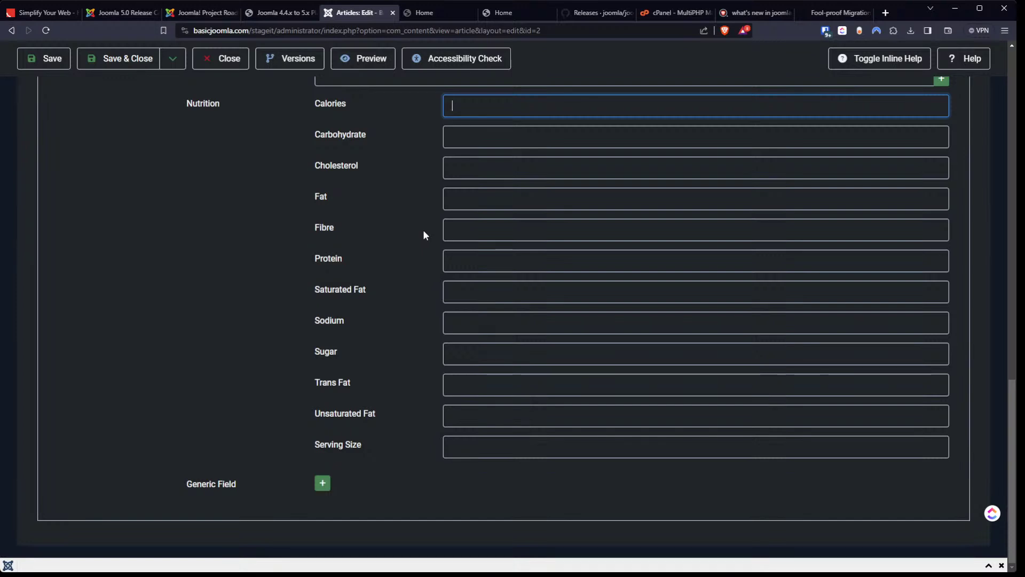
{"action": "scroll", "coordinate": [420, 241], "scroll_direction": "up", "scroll_amount": 4}
{"action": "scroll", "coordinate": [417, 245], "scroll_direction": "up", "scroll_amount": 10}
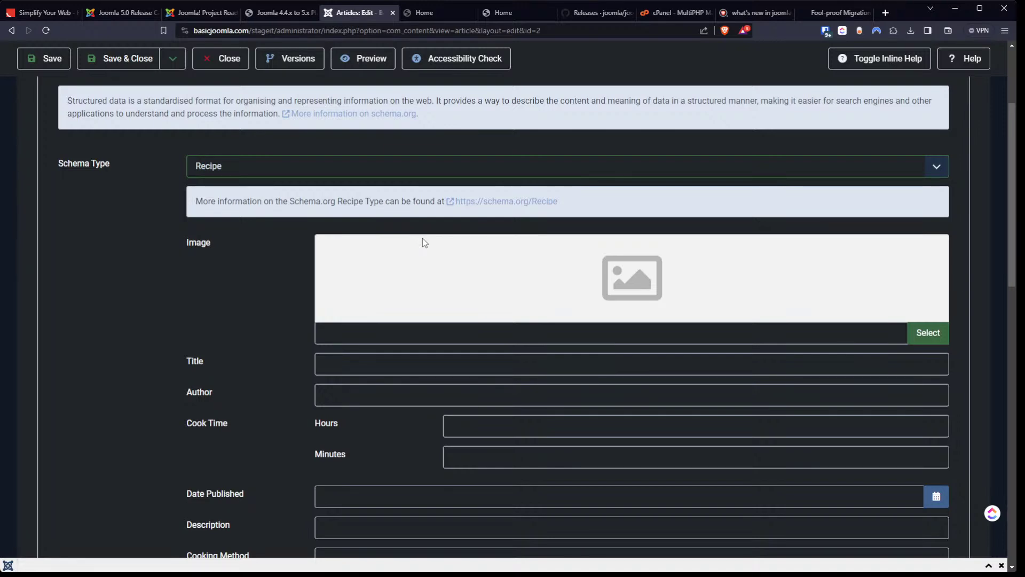
{"action": "left_click", "coordinate": [233, 66]}
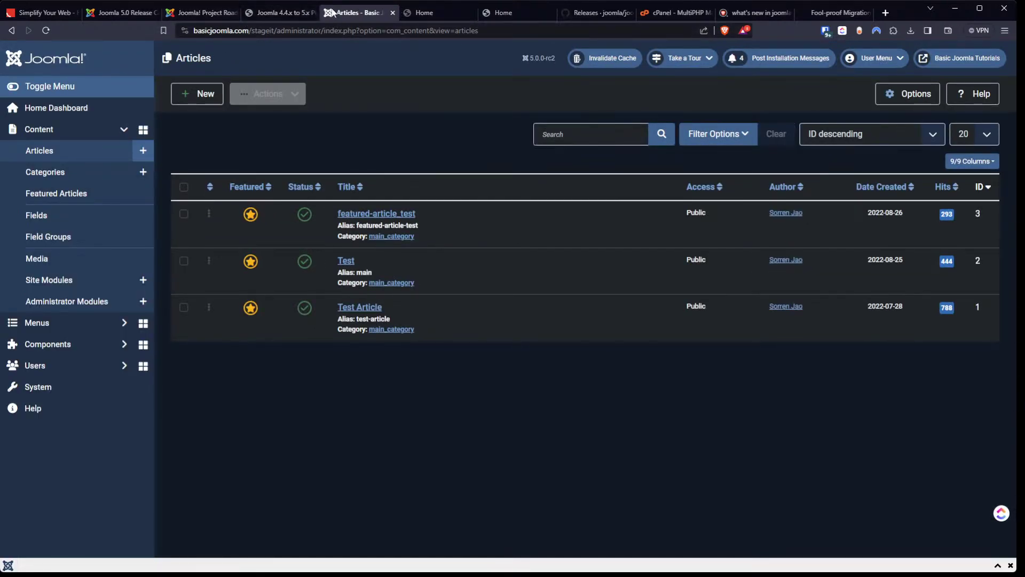
Move the Joomla 4.4.x to 5.x guide and project roadmap tabs behind the other browser tabs, and review the Joomla 5.0 release notes
{"action": "left_click", "coordinate": [280, 12]}
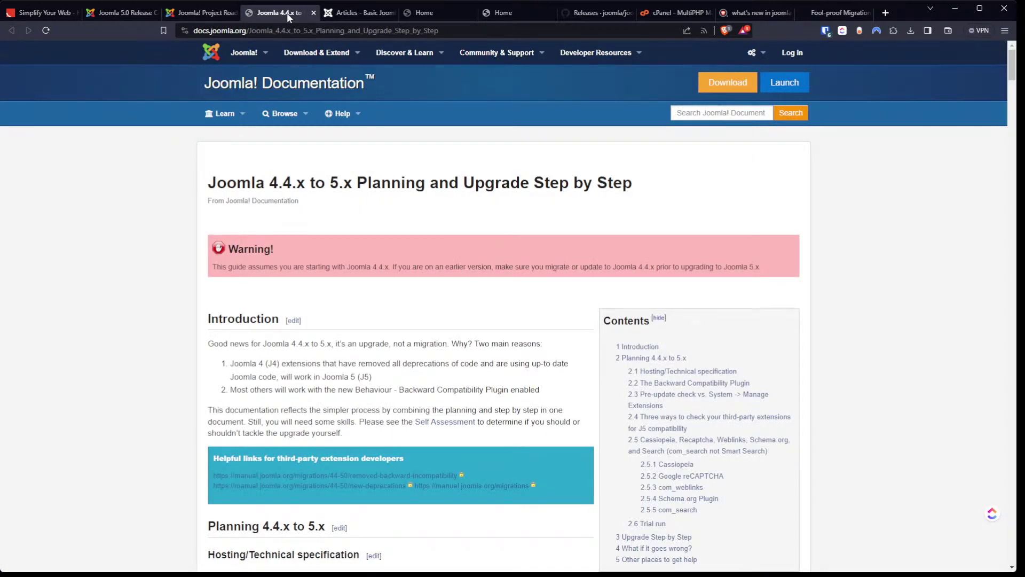
{"action": "left_click_drag", "start_coordinate": [280, 13], "coordinate": [833, 13]}
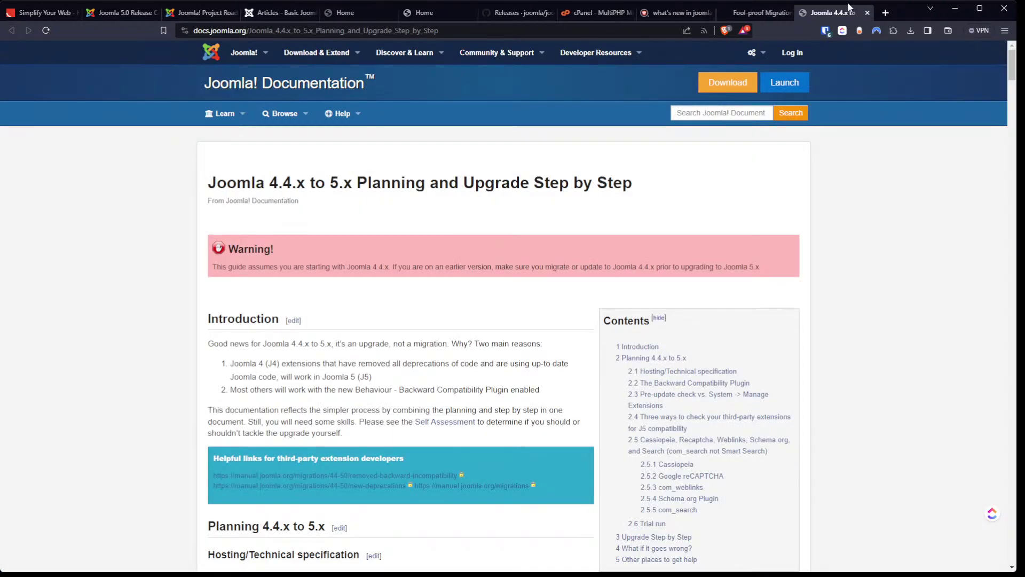
{"action": "left_click", "coordinate": [211, 14]}
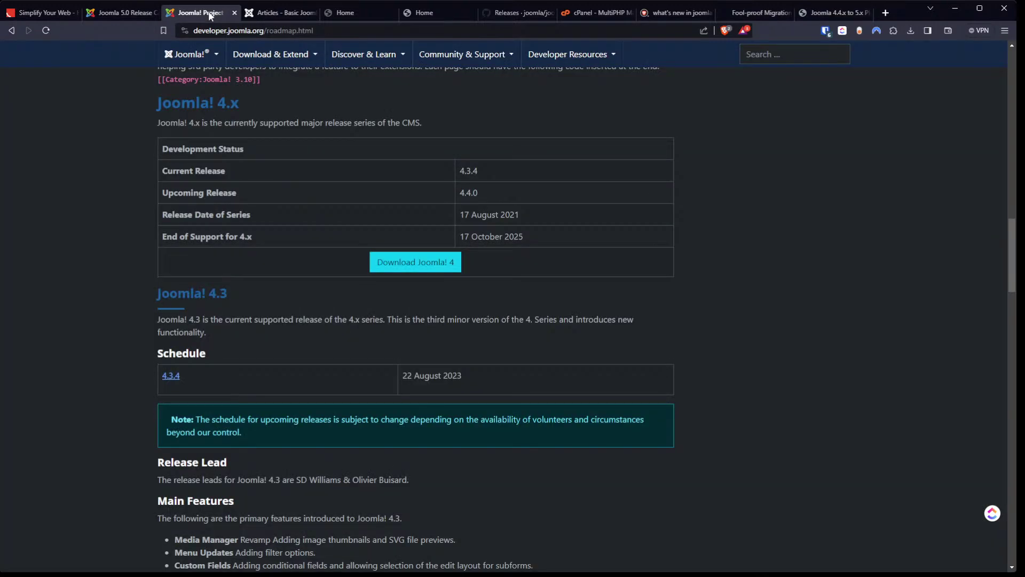
{"action": "left_click_drag", "start_coordinate": [211, 15], "coordinate": [838, 15]}
{"action": "left_click", "coordinate": [110, 13]}
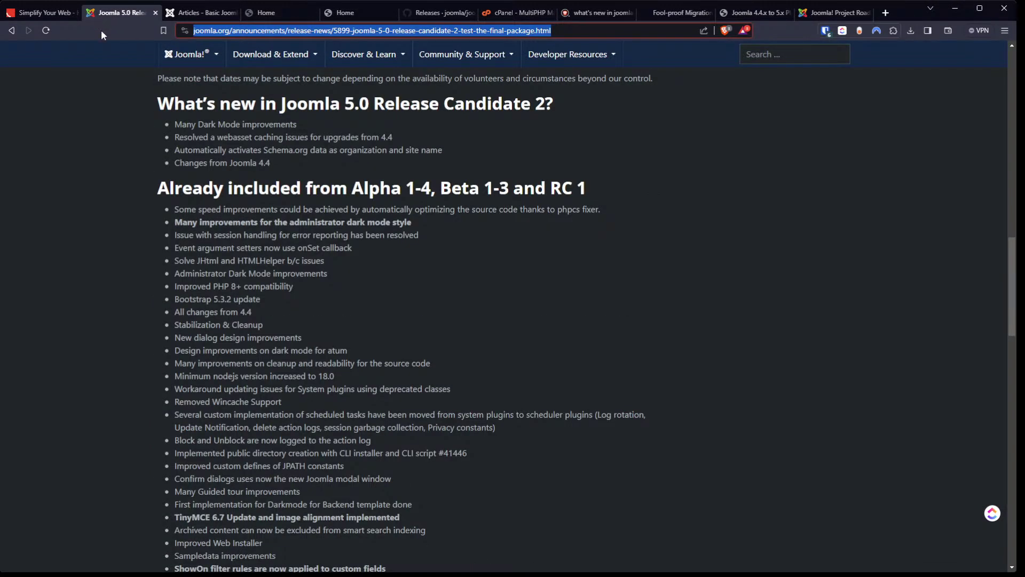
{"action": "scroll", "coordinate": [119, 73], "scroll_direction": "down", "scroll_amount": 2}
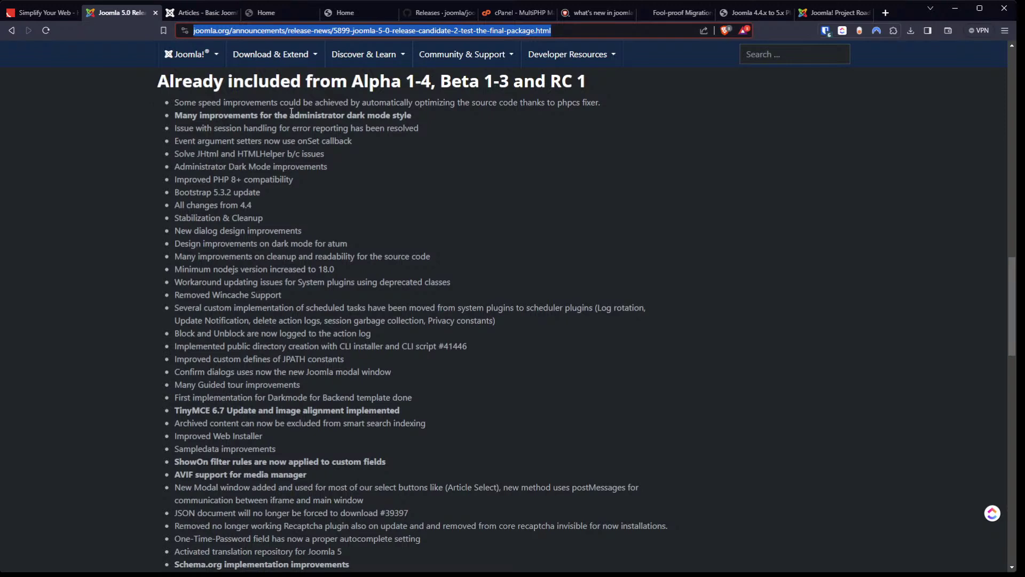
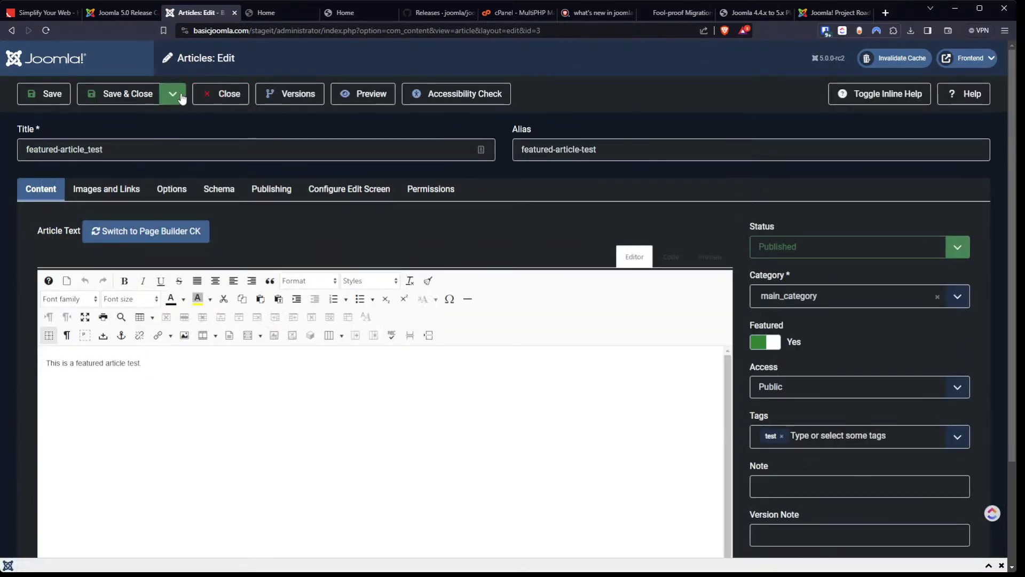
Save featured-article_test as a copy, close the copy, and briefly check the Joomla 5.0 release notes before returning to the article list
{"action": "left_click", "coordinate": [181, 98]}
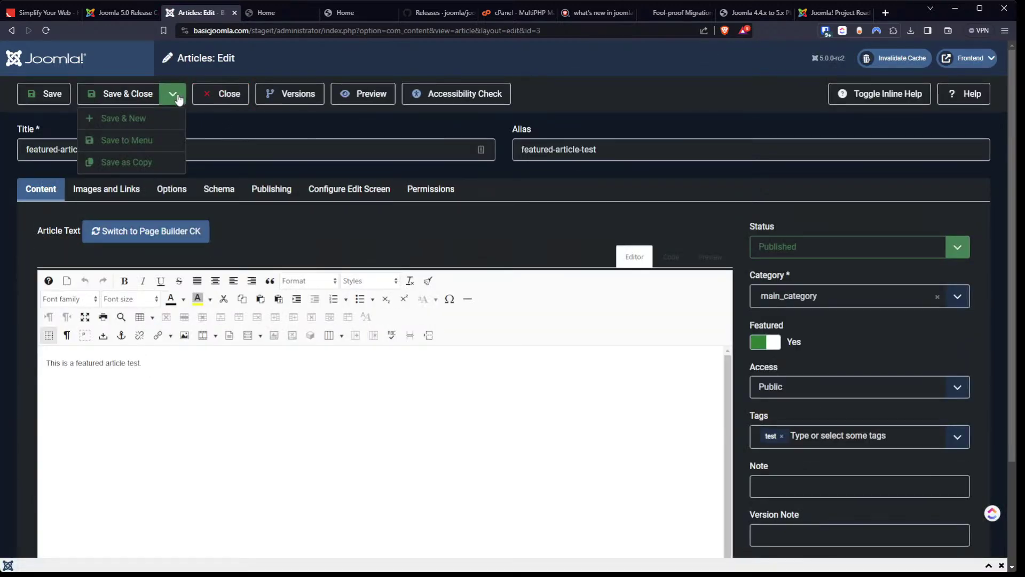
{"action": "left_click", "coordinate": [131, 162]}
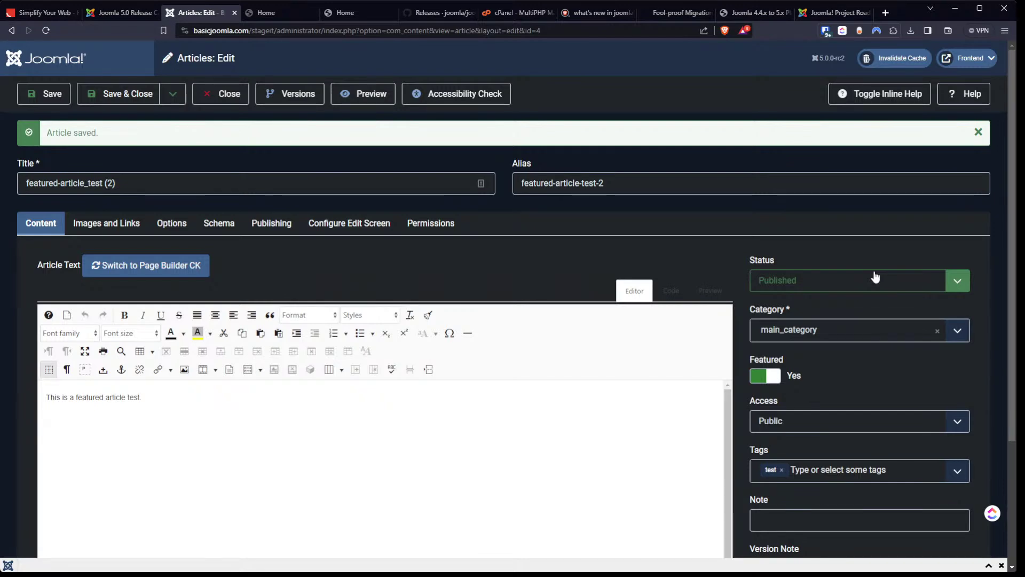
{"action": "left_click", "coordinate": [213, 94]}
{"action": "left_click", "coordinate": [113, 12]}
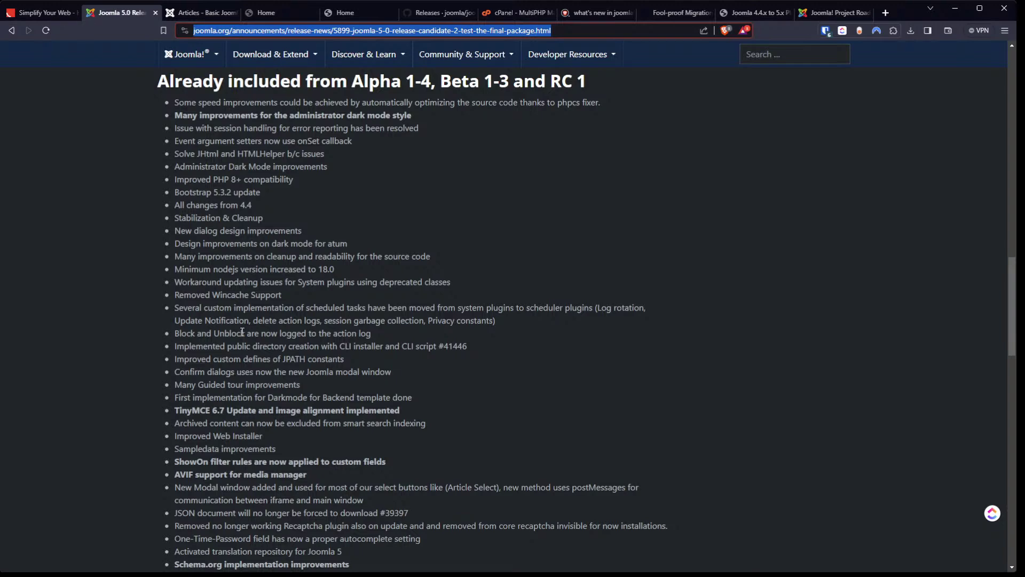
{"action": "left_click", "coordinate": [201, 12]}
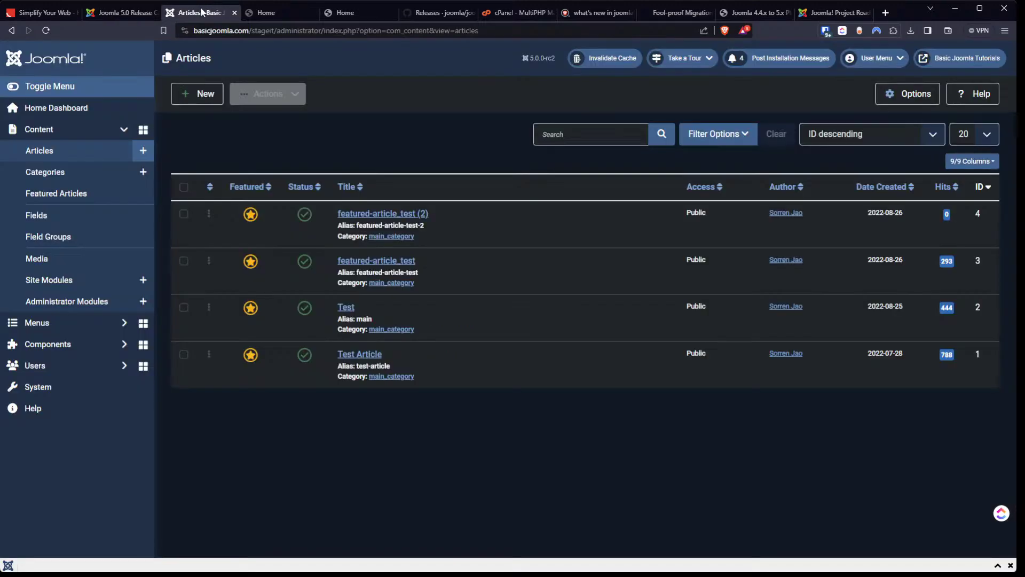
Select only the Test article, review its bulk actions and the batch options for copying or moving to a category, and close without processing
{"action": "left_click", "coordinate": [183, 214]}
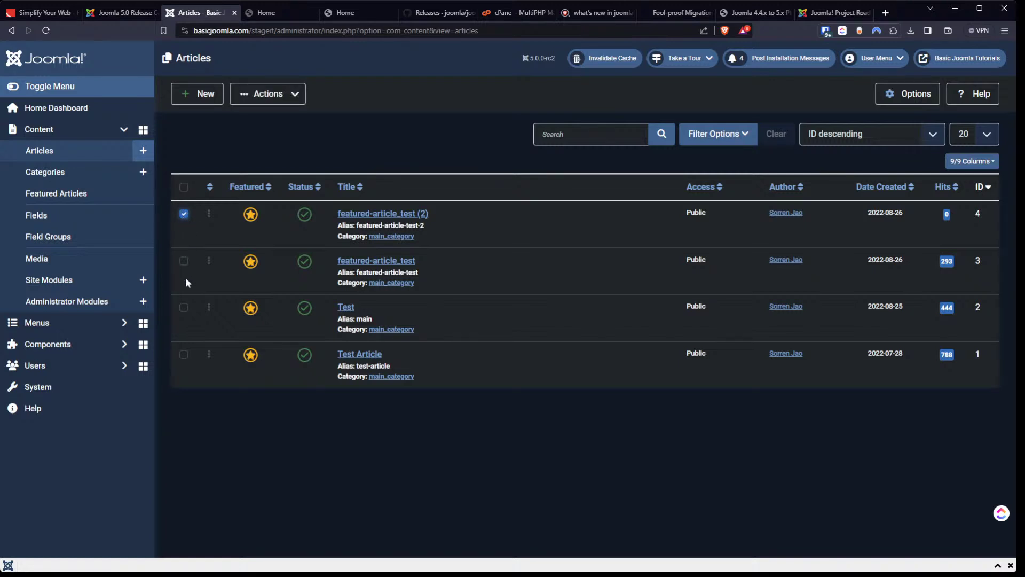
{"action": "left_click", "coordinate": [184, 307]}
{"action": "left_click", "coordinate": [183, 214]}
{"action": "left_click", "coordinate": [245, 97]}
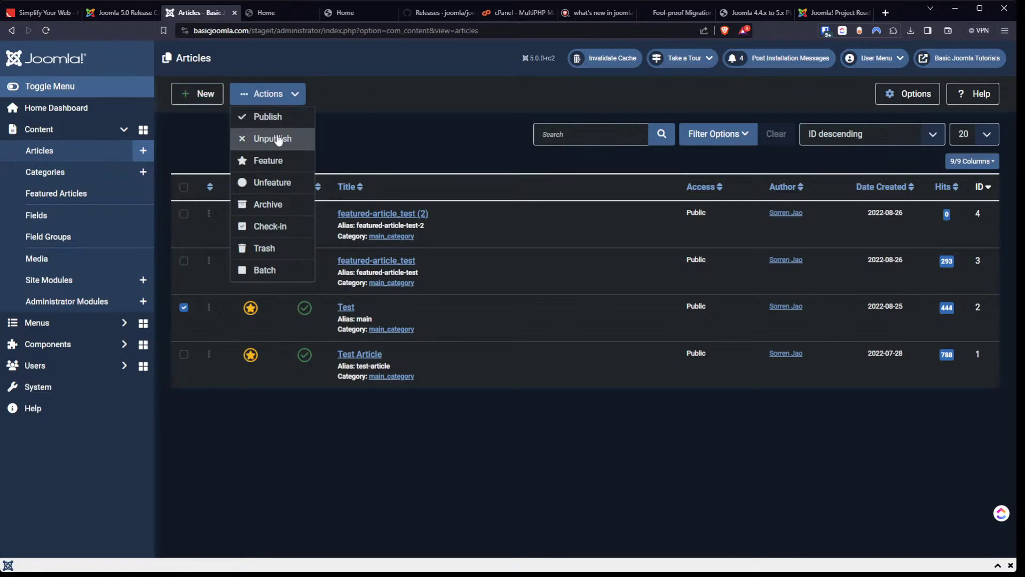
{"action": "left_click", "coordinate": [373, 133]}
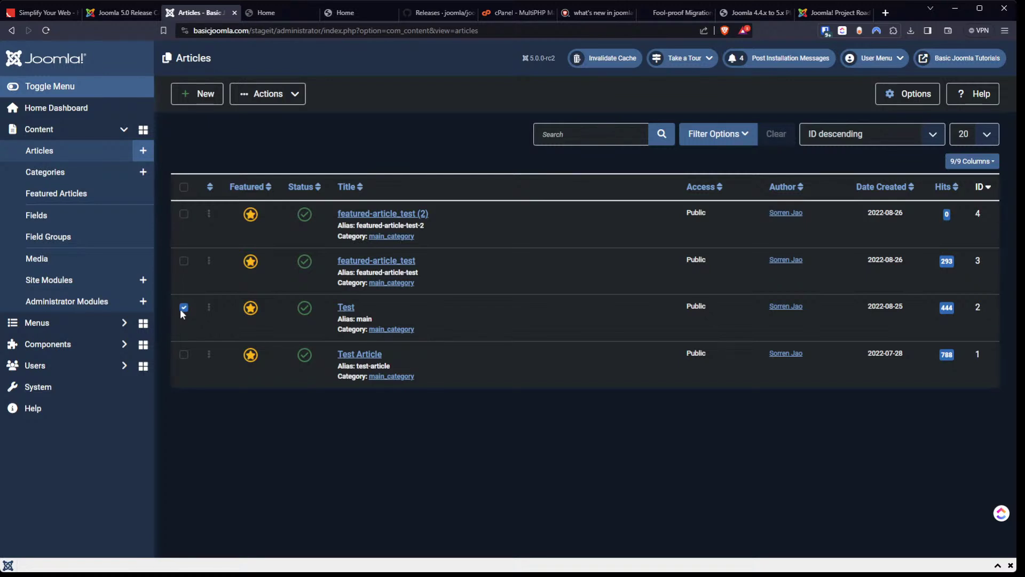
{"action": "left_click", "coordinate": [258, 96]}
{"action": "left_click", "coordinate": [276, 267]}
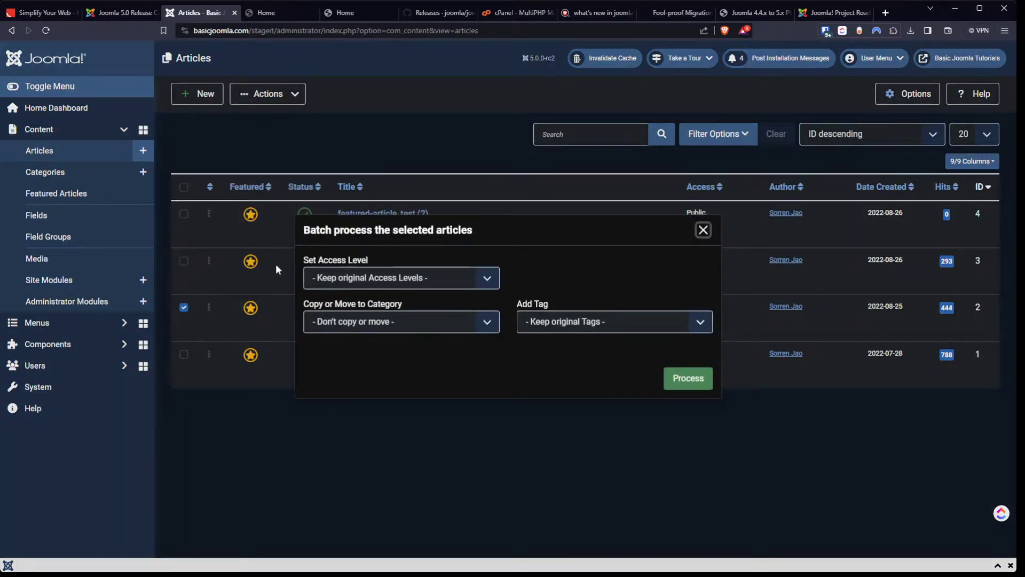
{"action": "left_click", "coordinate": [424, 322]}
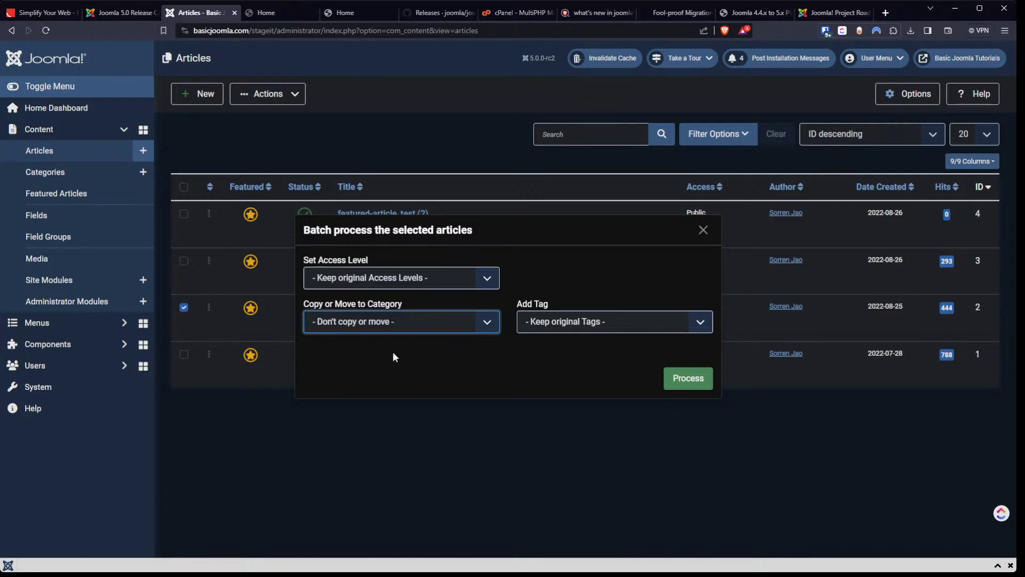
{"action": "left_click", "coordinate": [399, 427]}
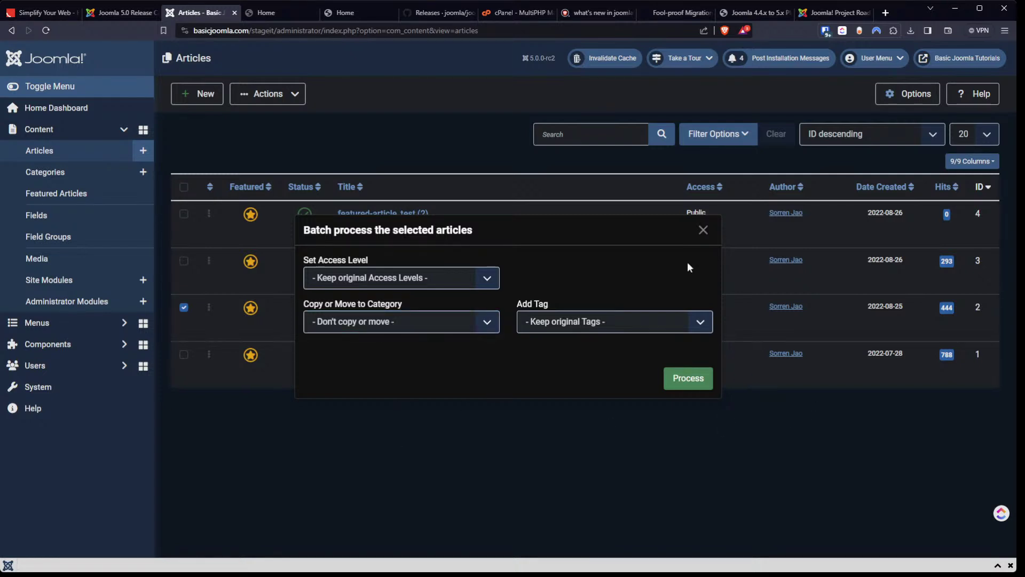
{"action": "left_click", "coordinate": [702, 230]}
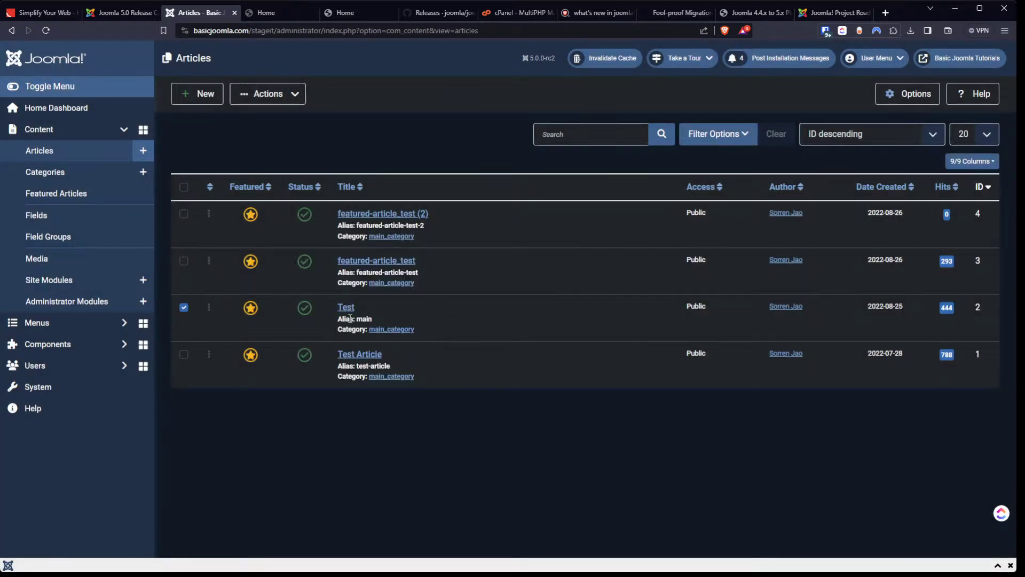
Batch process the selected Test article, copying it into main_category while keeping its original access level and tags
{"action": "left_click", "coordinate": [271, 97]}
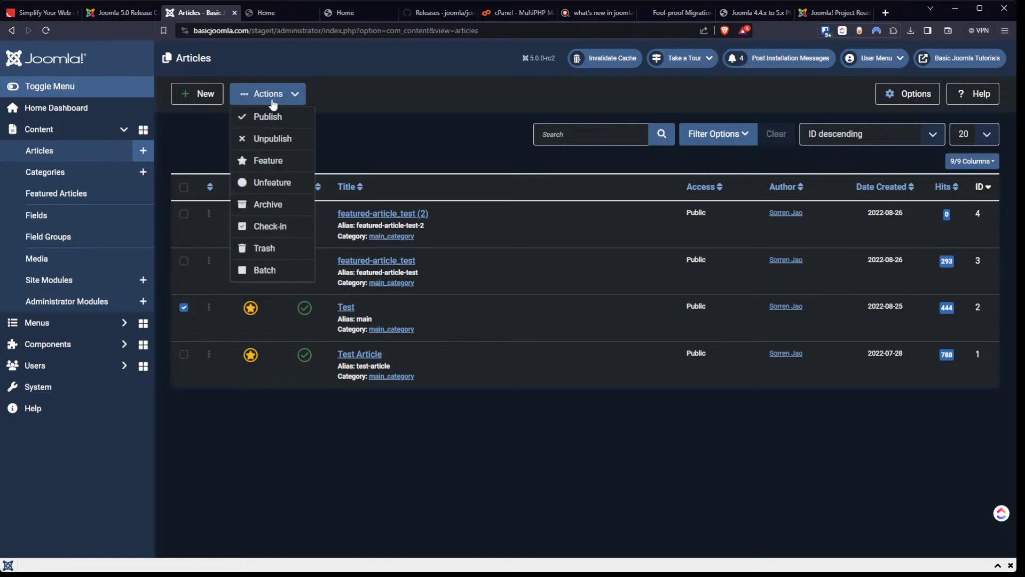
{"action": "left_click", "coordinate": [266, 271]}
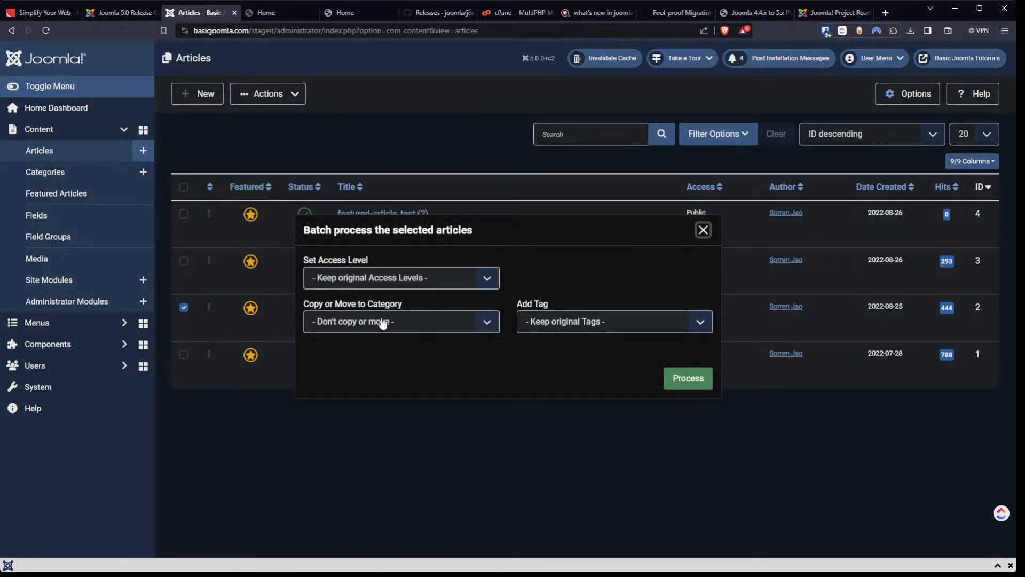
{"action": "left_click", "coordinate": [405, 329]}
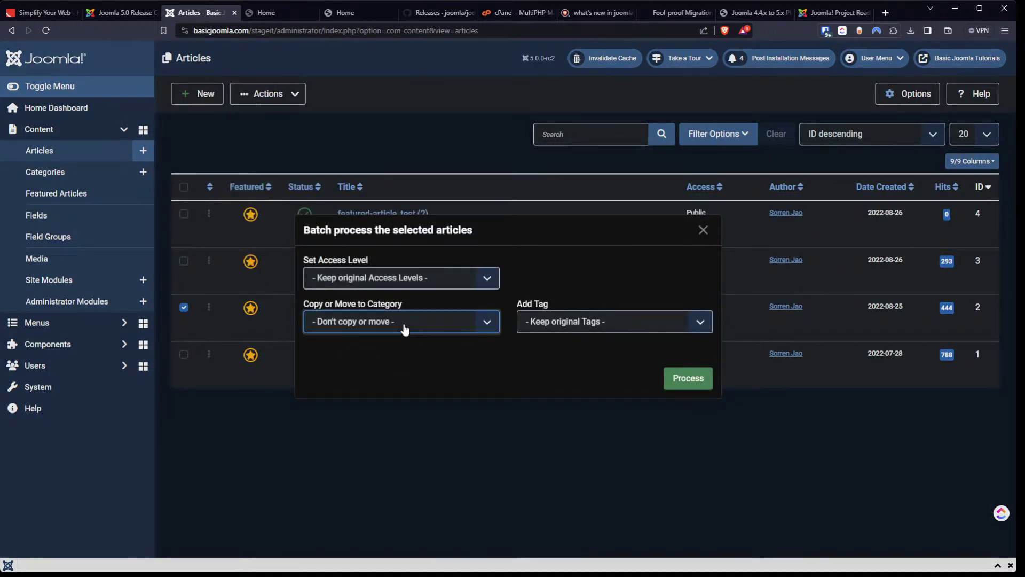
{"action": "left_click", "coordinate": [404, 363]}
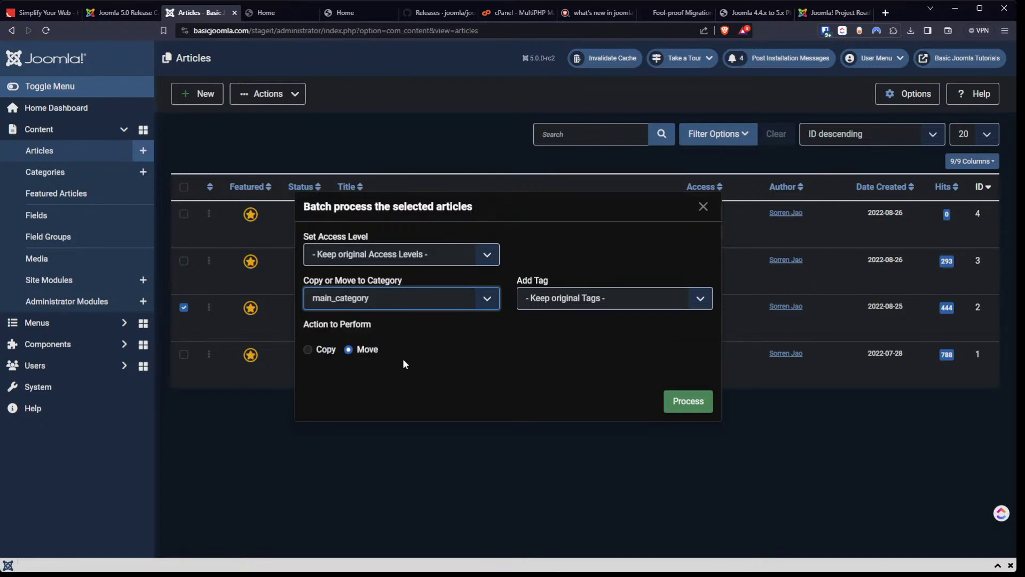
{"action": "left_click", "coordinate": [309, 349]}
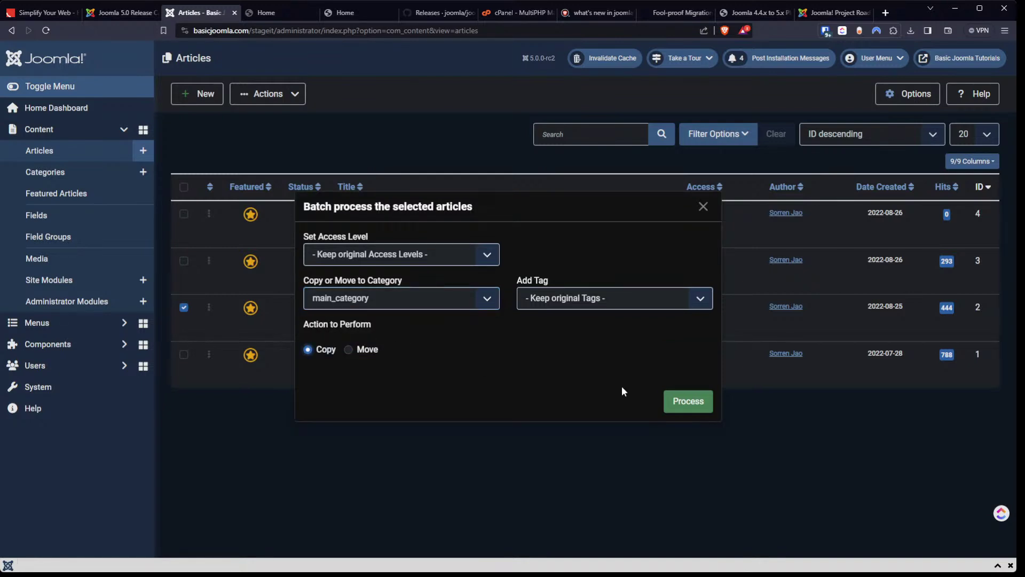
{"action": "left_click", "coordinate": [694, 403]}
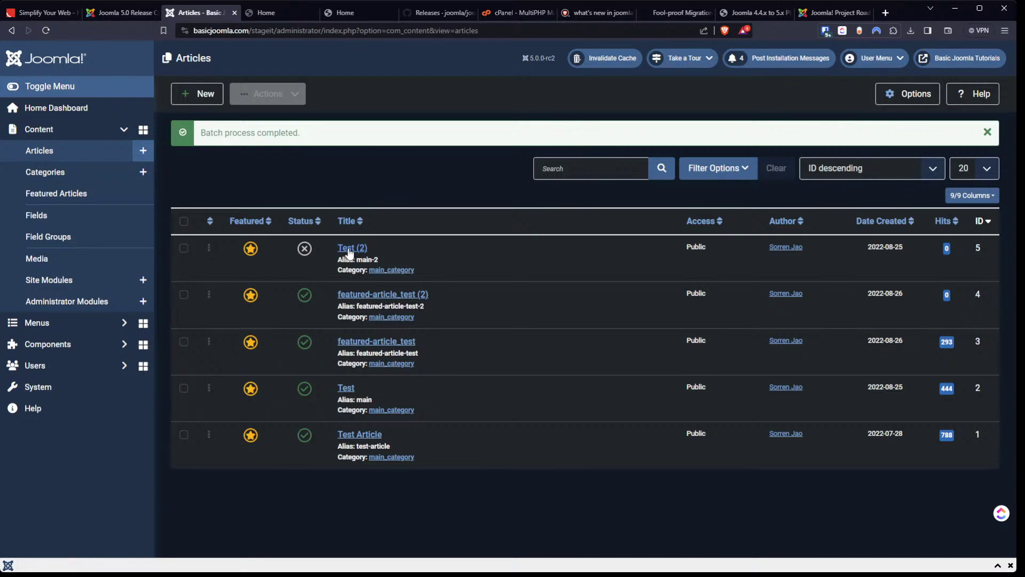
Inspect the title and alias of the copied article featured-article_test (2), and close it without changes
{"action": "left_click", "coordinate": [368, 298]}
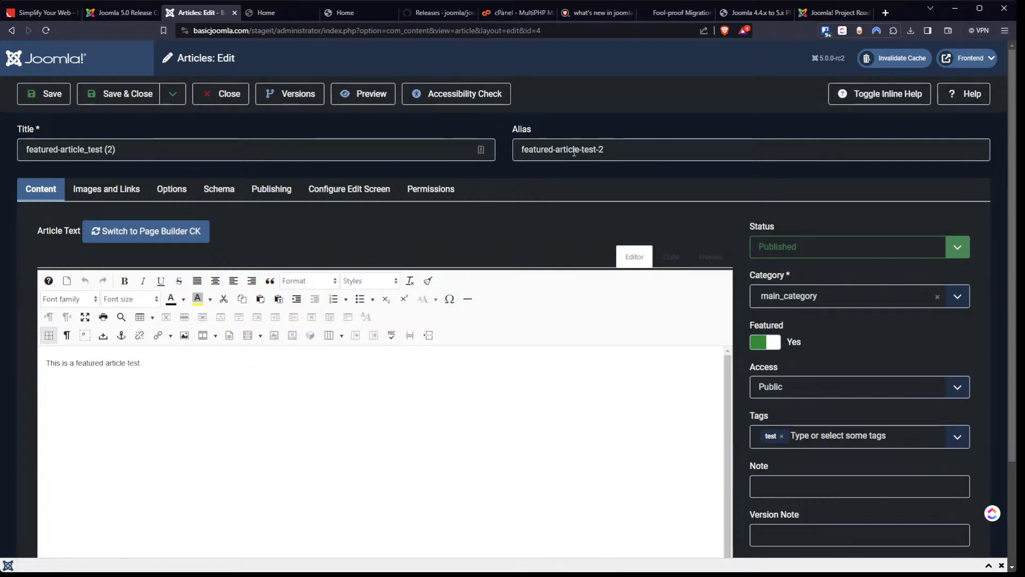
{"action": "left_click_drag", "start_coordinate": [533, 149], "coordinate": [660, 151]}
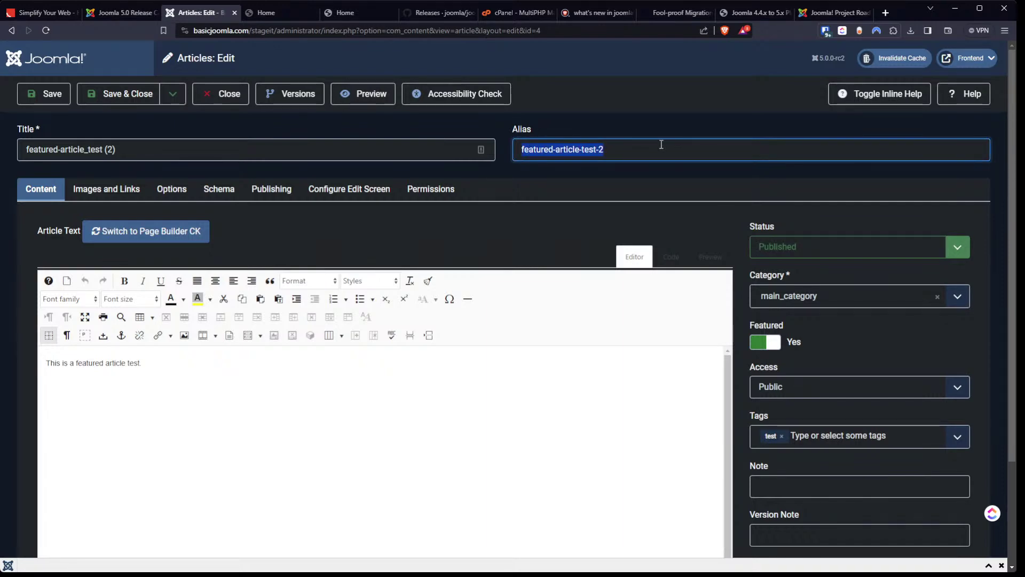
{"action": "left_click", "coordinate": [650, 155]}
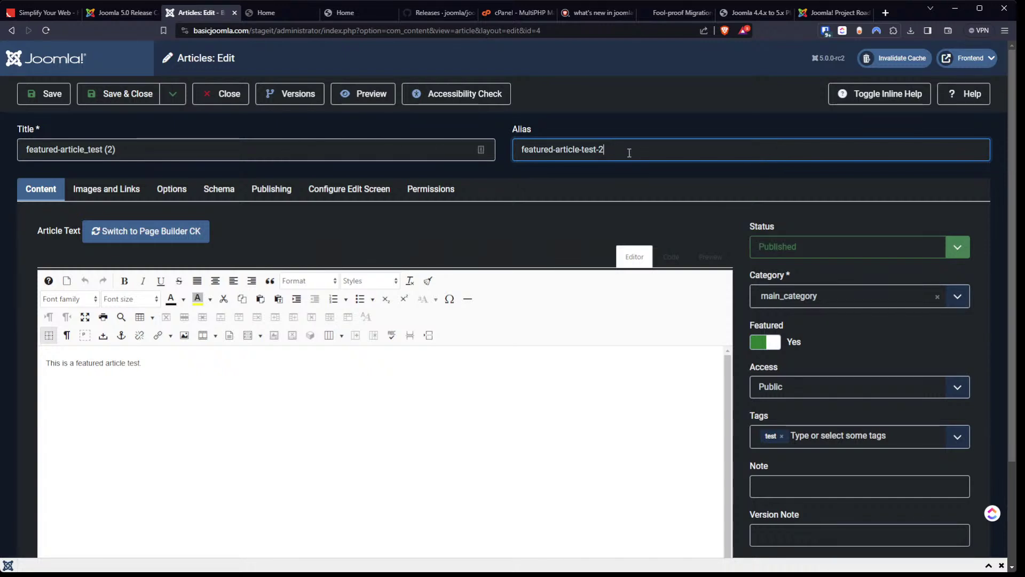
{"action": "left_click_drag", "start_coordinate": [137, 143], "coordinate": [16, 149]}
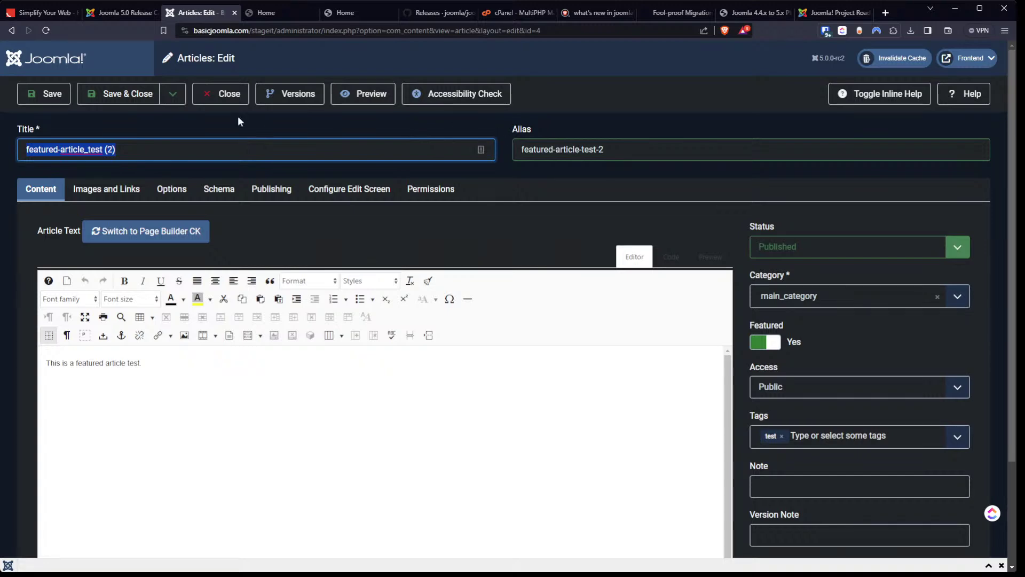
{"action": "left_click", "coordinate": [222, 96]}
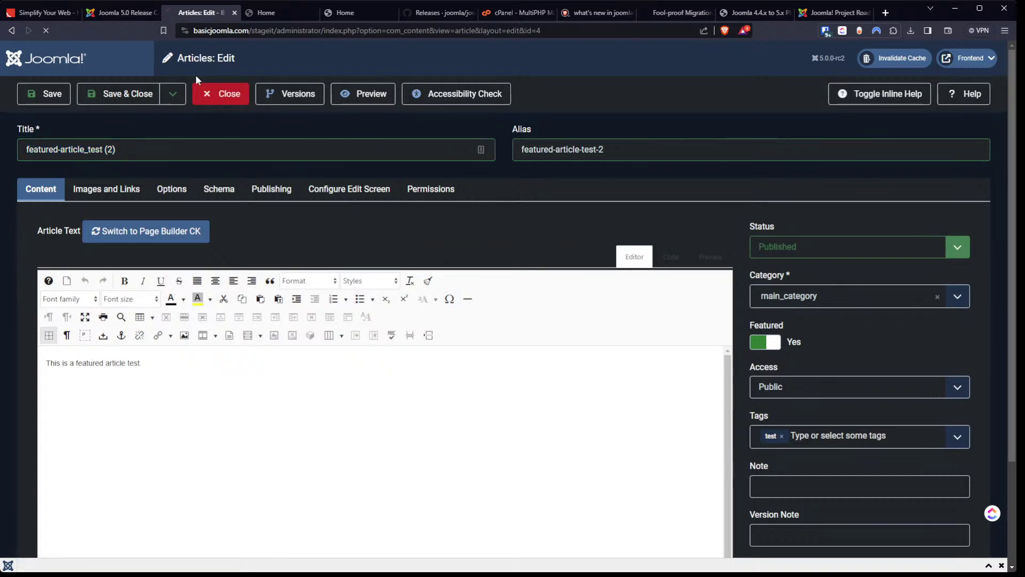
Check the Joomla 5.0 release notes, return to the article list and show all available guided tours
{"action": "left_click", "coordinate": [102, 18]}
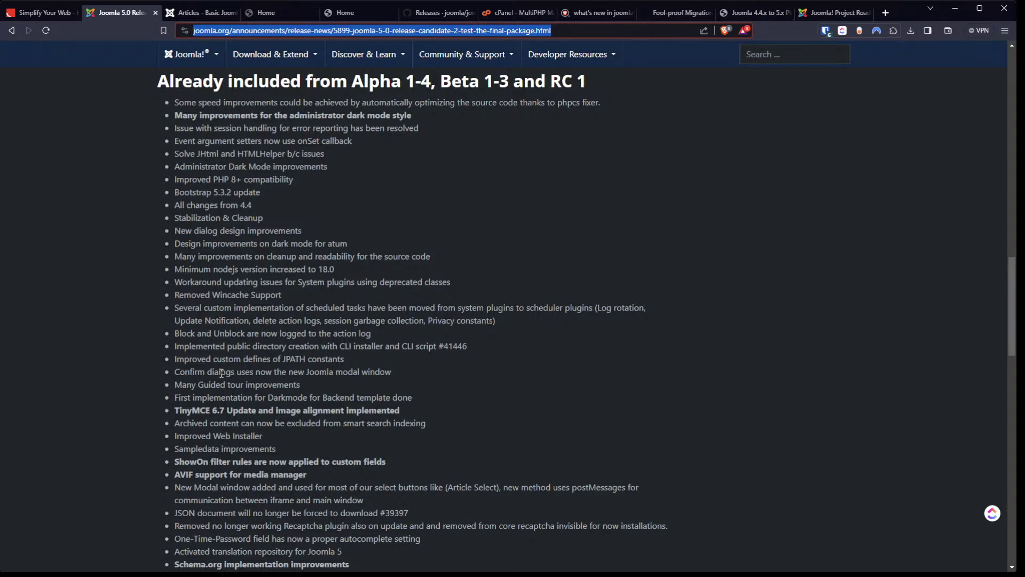
{"action": "left_click", "coordinate": [196, 14]}
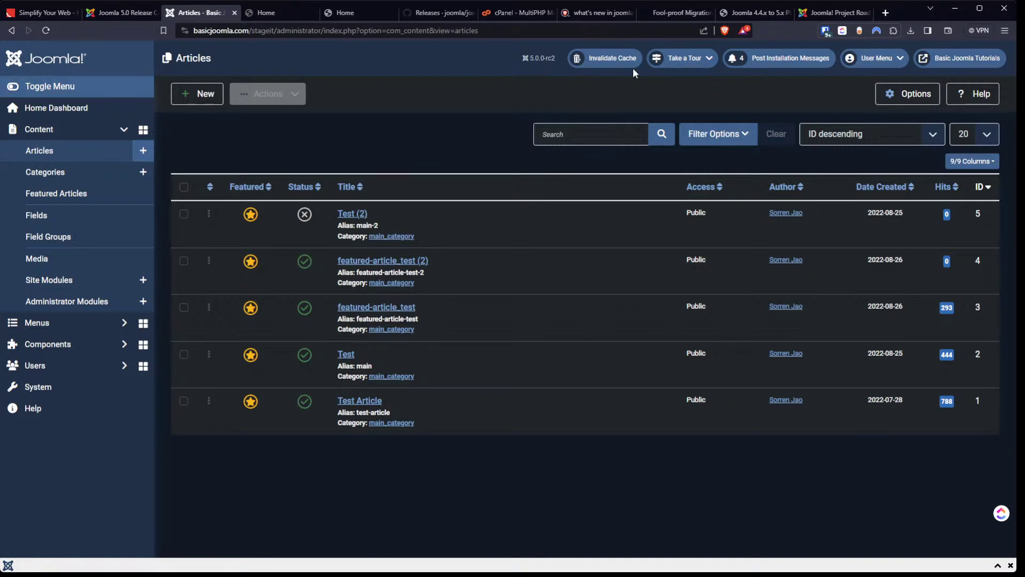
{"action": "left_click", "coordinate": [674, 64]}
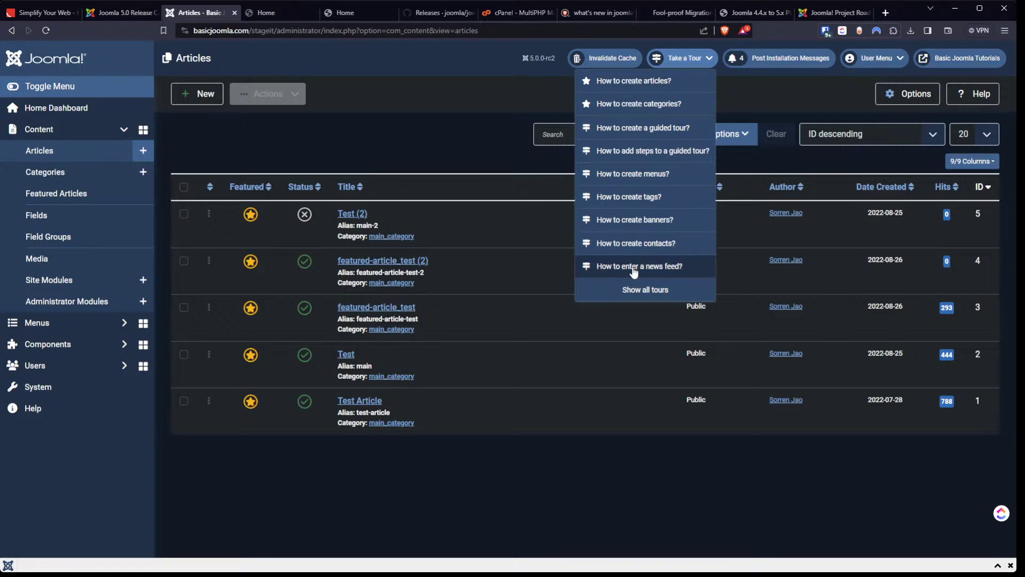
{"action": "left_click", "coordinate": [632, 291]}
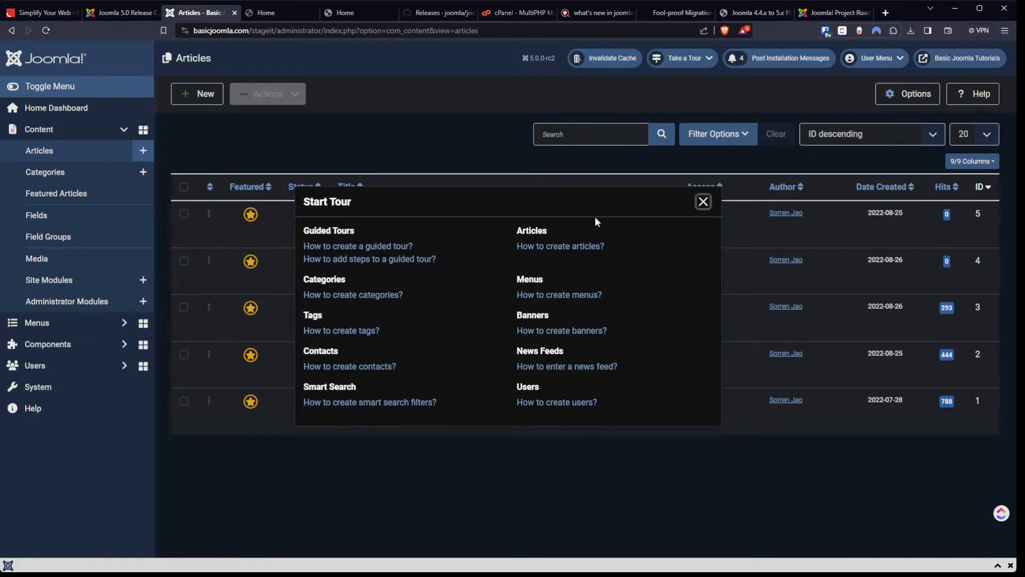
Read further through the changes already included in Joomla 5.0 RC 2, and close the guided tour list
{"action": "left_click", "coordinate": [116, 14]}
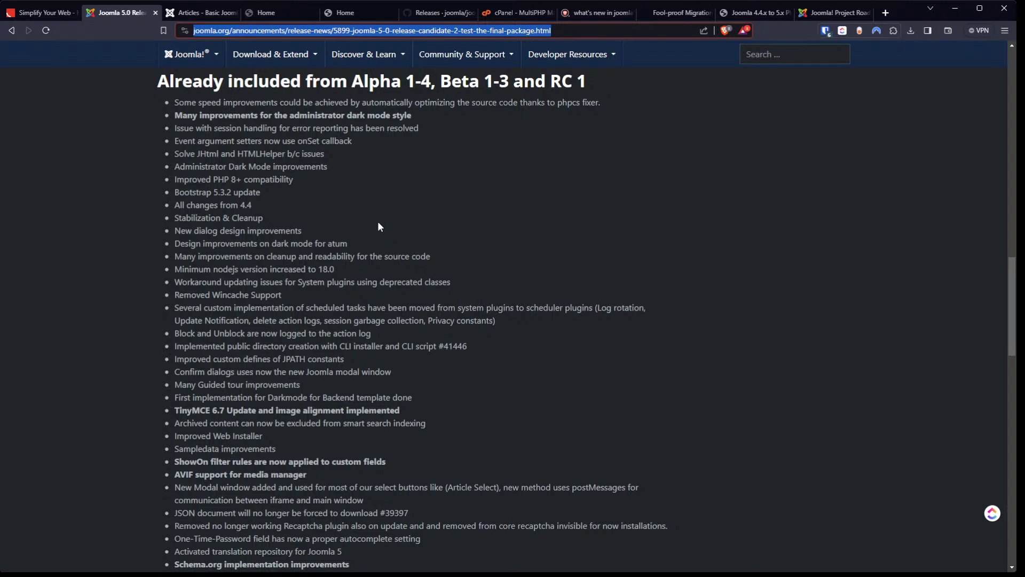
{"action": "scroll", "coordinate": [376, 223], "scroll_direction": "down", "scroll_amount": 2}
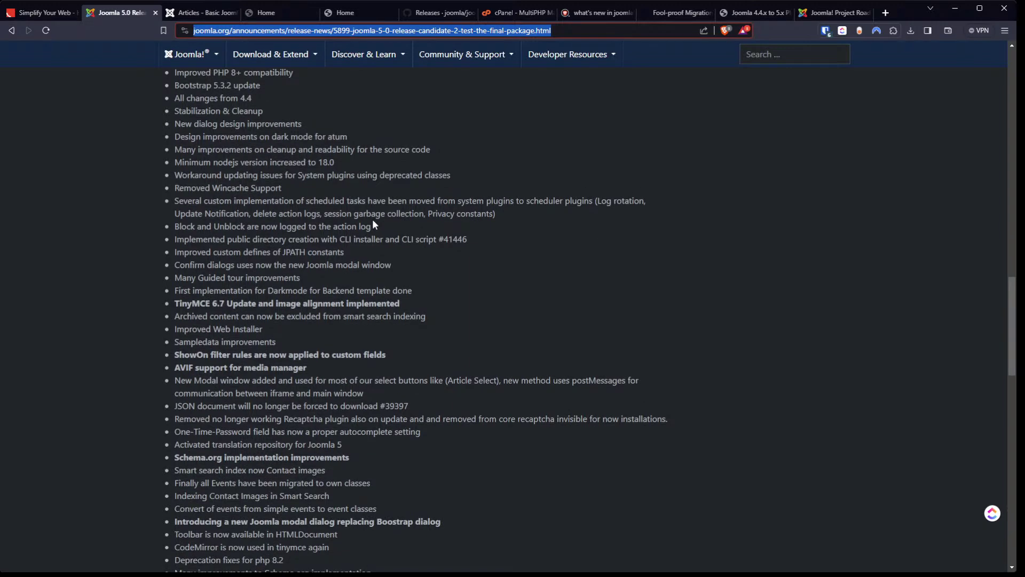
{"action": "left_click", "coordinate": [192, 13]}
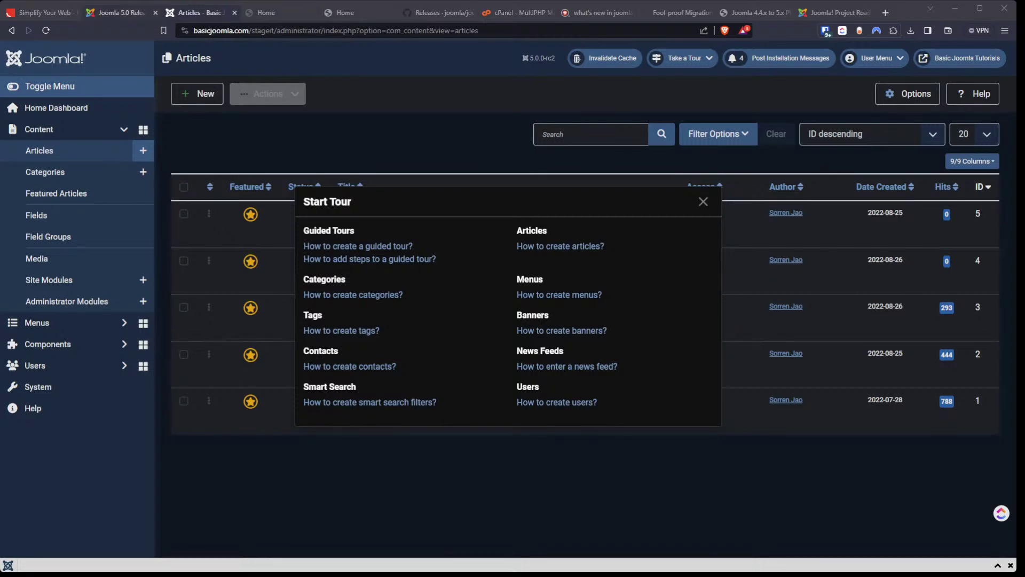
{"action": "left_click", "coordinate": [101, 13]}
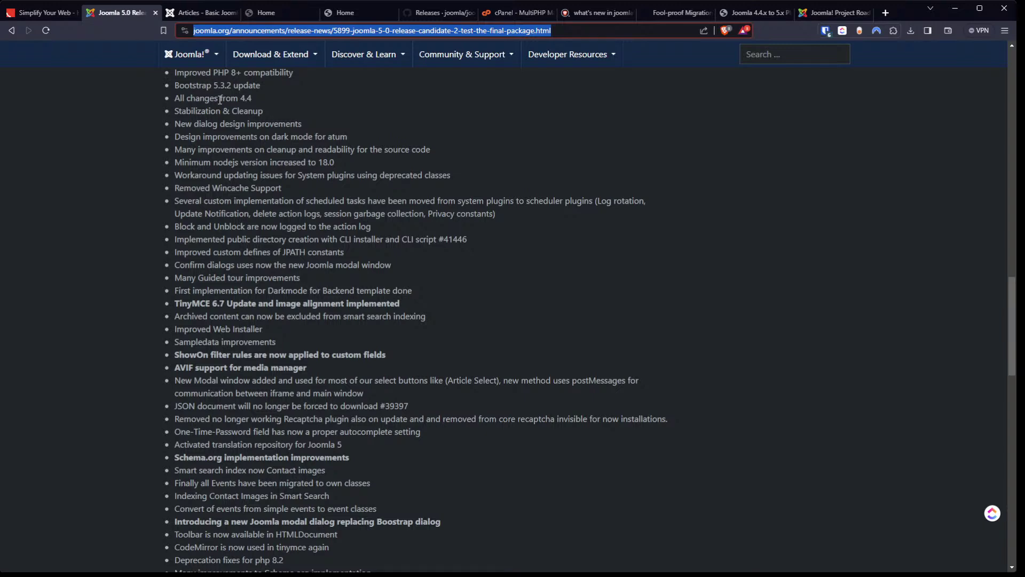
{"action": "left_click", "coordinate": [197, 12]}
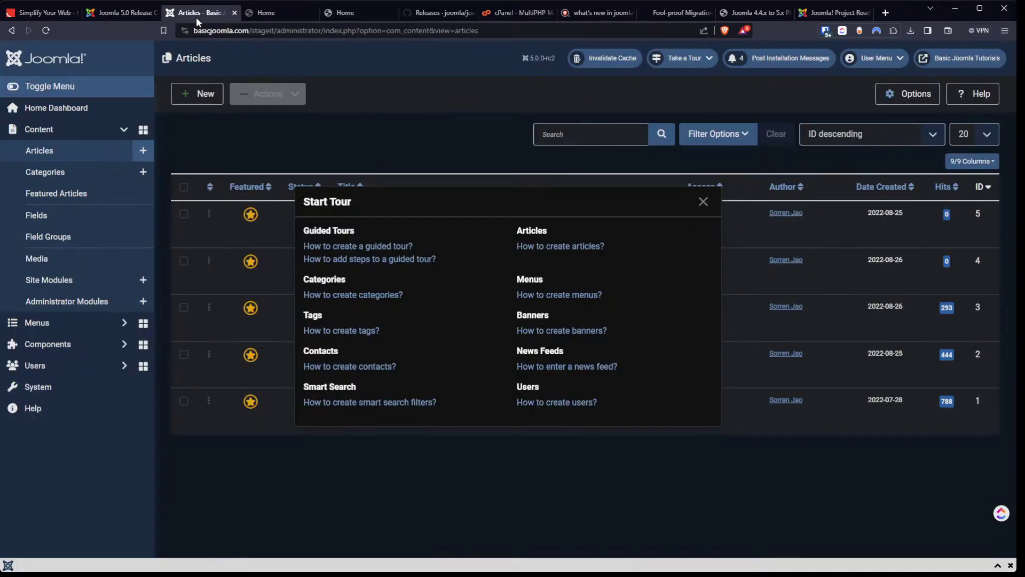
{"action": "left_click", "coordinate": [703, 202]}
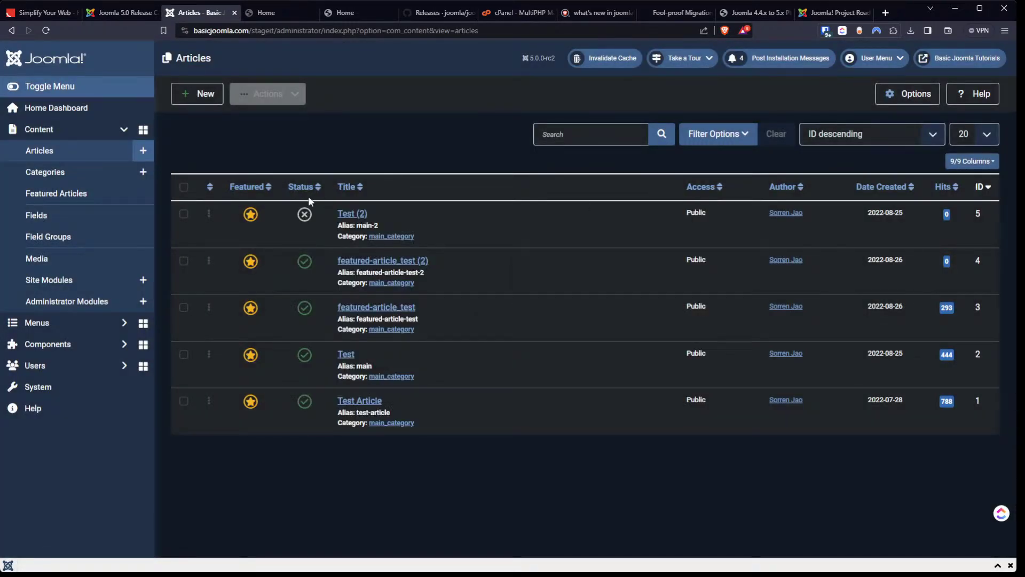
Inspect the body text of the batch-copied article Test (2) in the current editor and close it without changes
{"action": "left_click", "coordinate": [352, 214]}
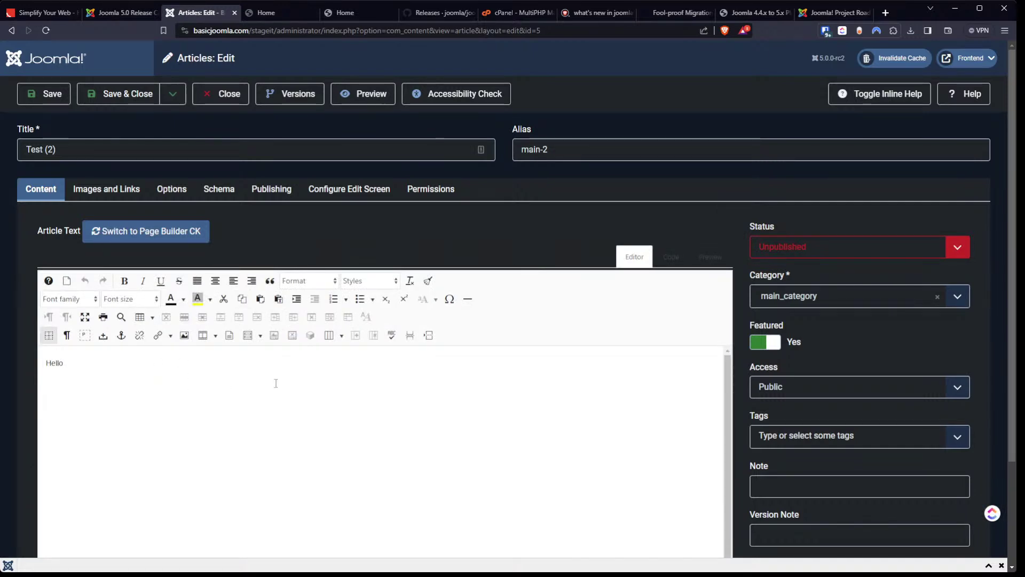
{"action": "left_click_drag", "start_coordinate": [79, 356], "coordinate": [45, 357]}
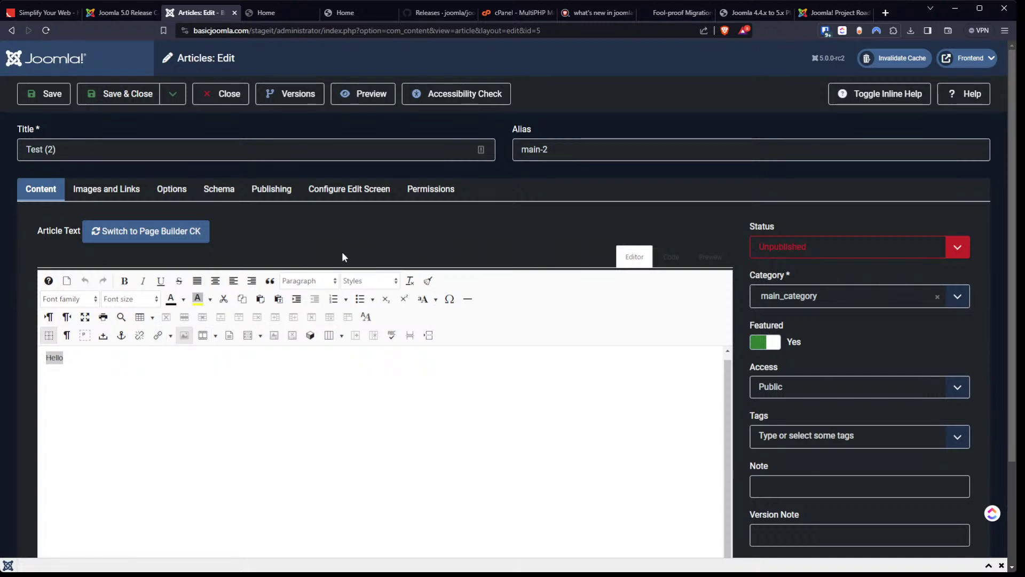
{"action": "left_click", "coordinate": [223, 94]}
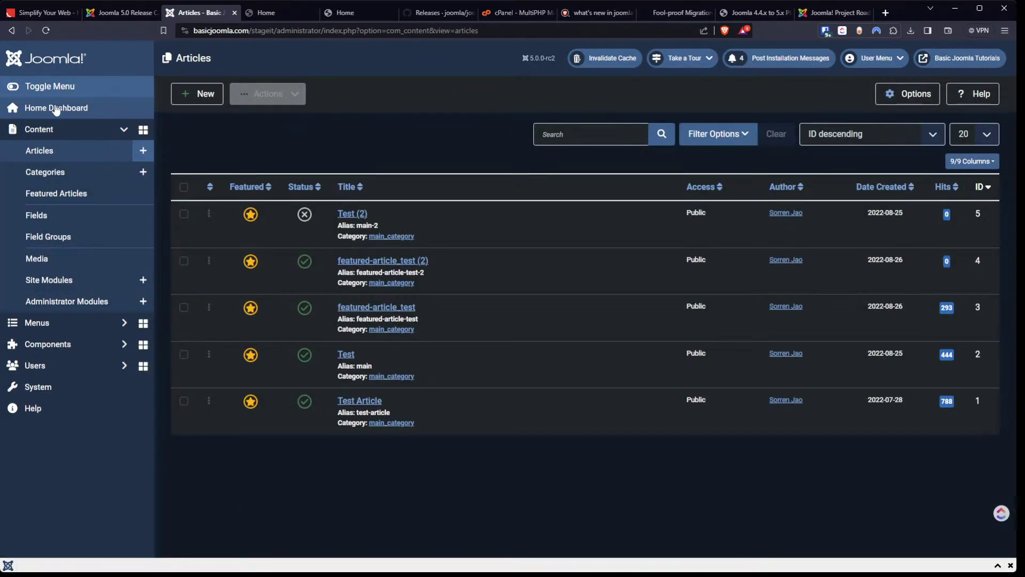
Set the Default Editor to Editor - TinyMCE in Global Configuration, then save and close the configuration
{"action": "left_click", "coordinate": [55, 397]}
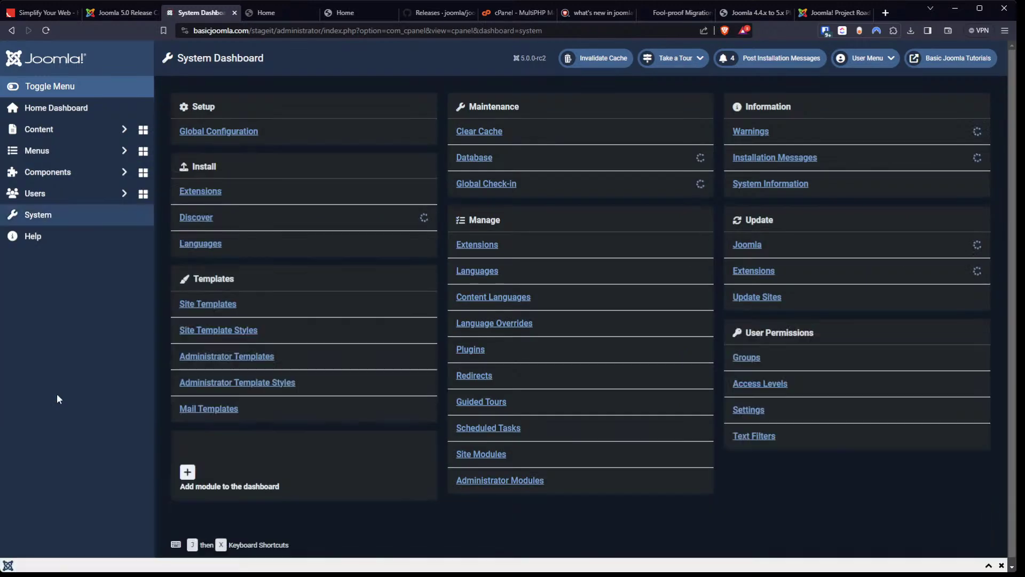
{"action": "left_click", "coordinate": [235, 140]}
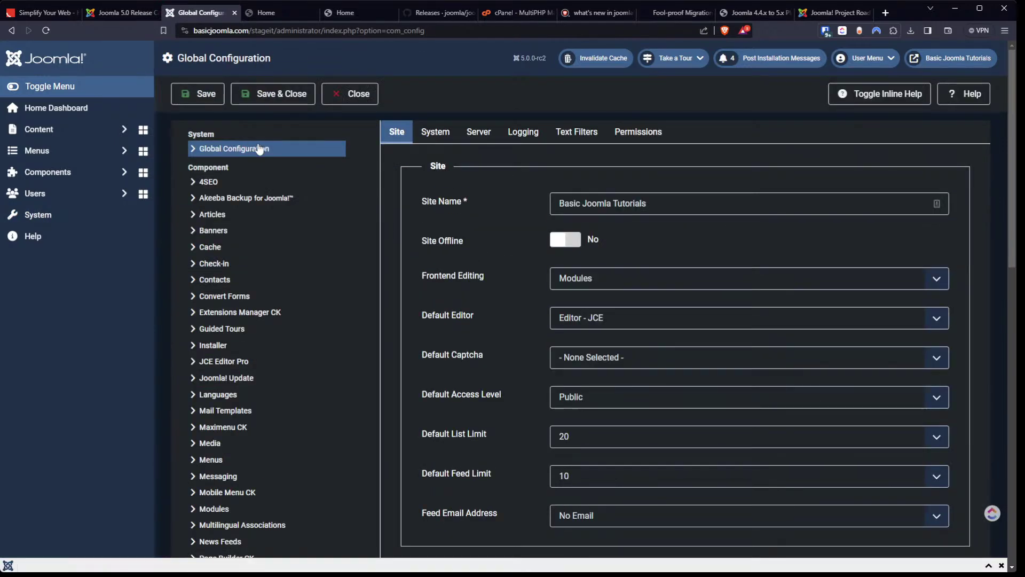
{"action": "left_click", "coordinate": [577, 327]}
{"action": "left_click", "coordinate": [579, 367]}
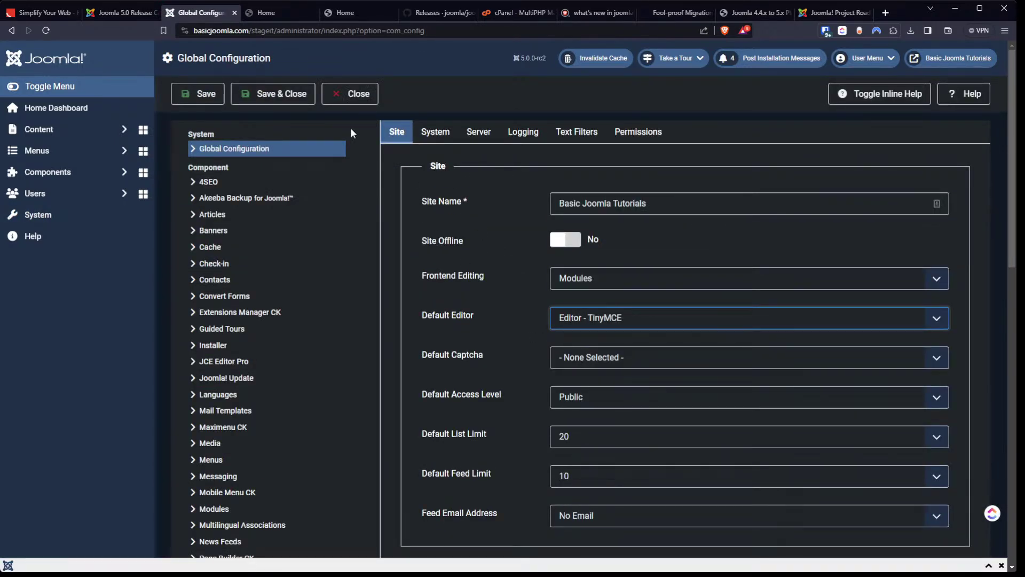
{"action": "left_click", "coordinate": [277, 96]}
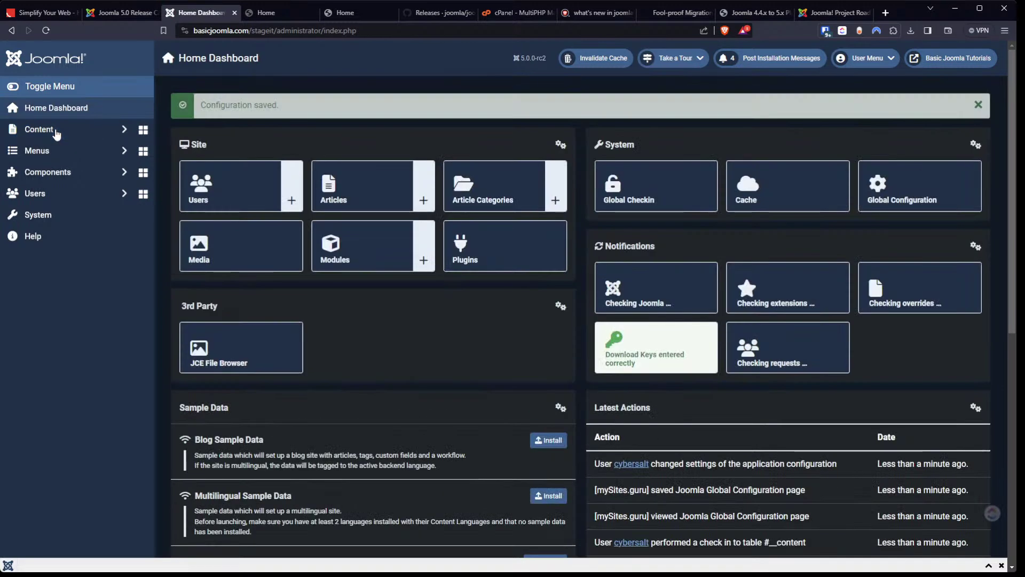
Open featured-article_test (2) to check its text in TinyMCE, toggling the editor off to view the HTML source and back on
{"action": "left_click", "coordinate": [56, 131]}
{"action": "left_click", "coordinate": [51, 155]}
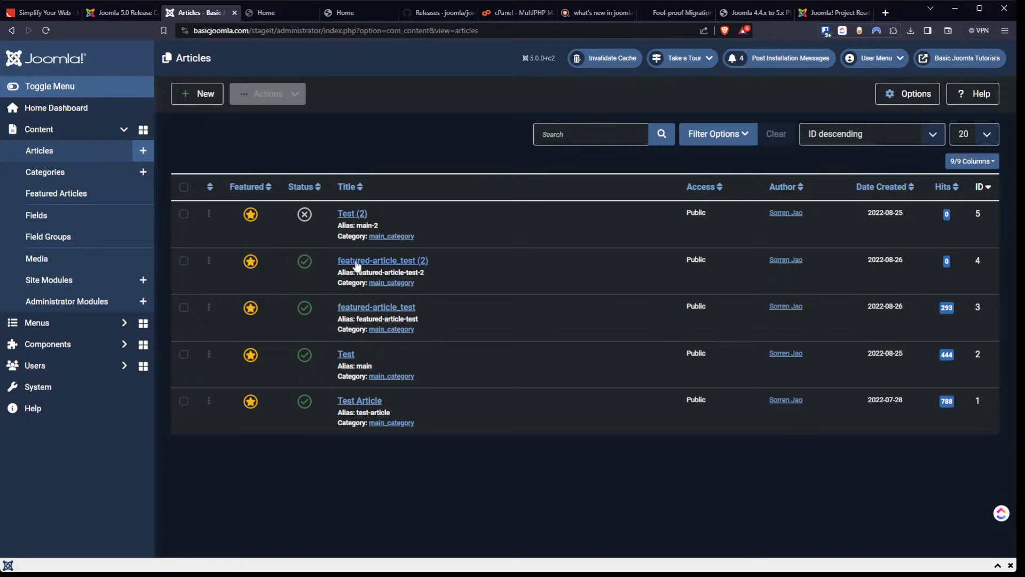
{"action": "left_click", "coordinate": [357, 264]}
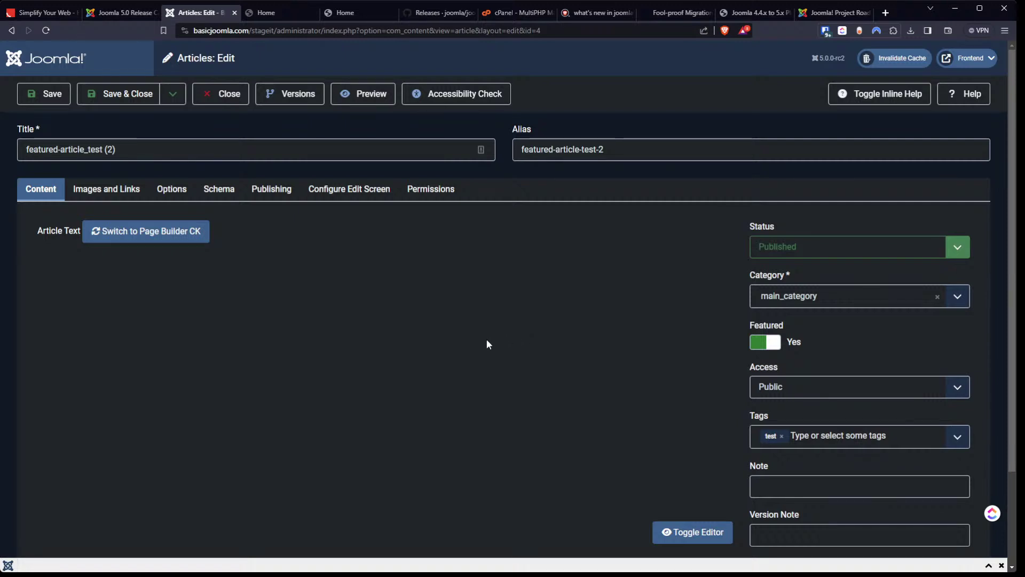
{"action": "scroll", "coordinate": [442, 326], "scroll_direction": "down", "scroll_amount": 2}
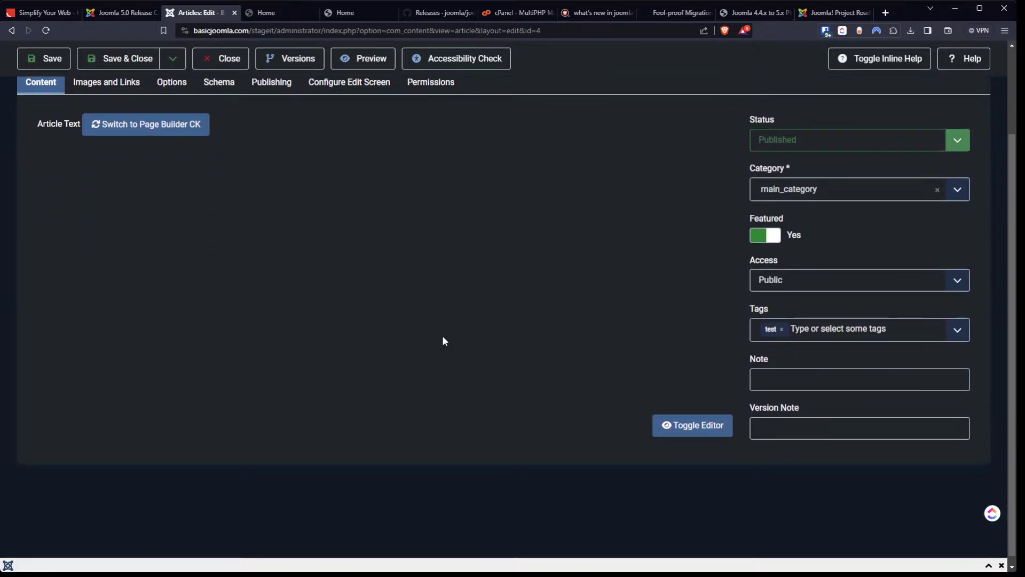
{"action": "scroll", "coordinate": [442, 338], "scroll_direction": "up", "scroll_amount": 2}
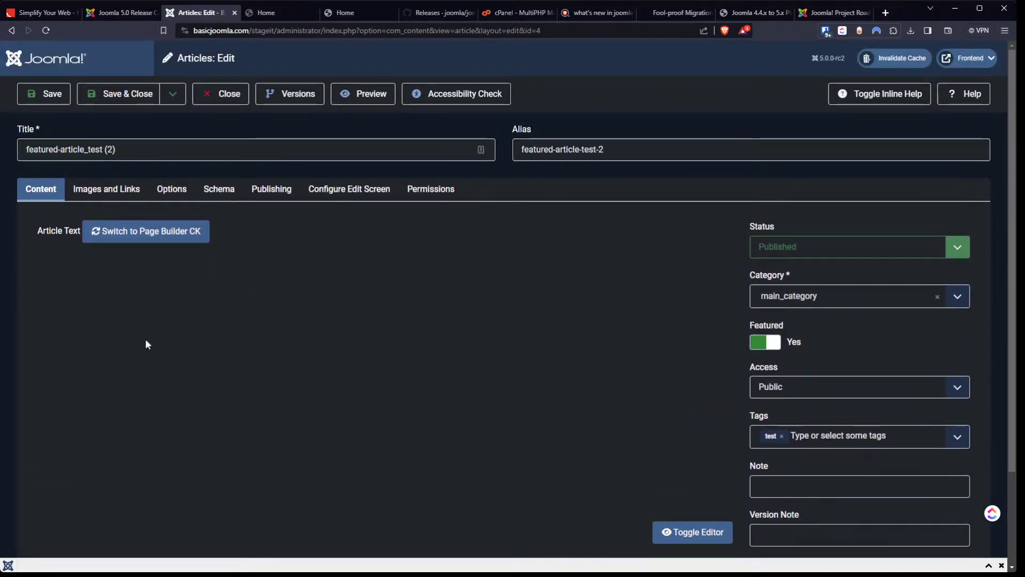
{"action": "scroll", "coordinate": [306, 347], "scroll_direction": "down", "scroll_amount": 2}
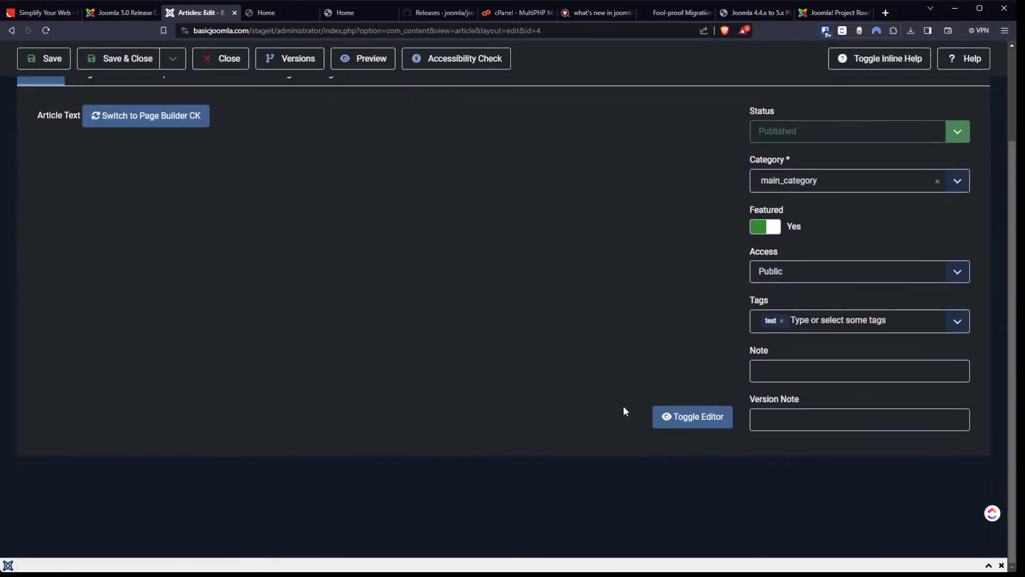
{"action": "left_click", "coordinate": [686, 416]}
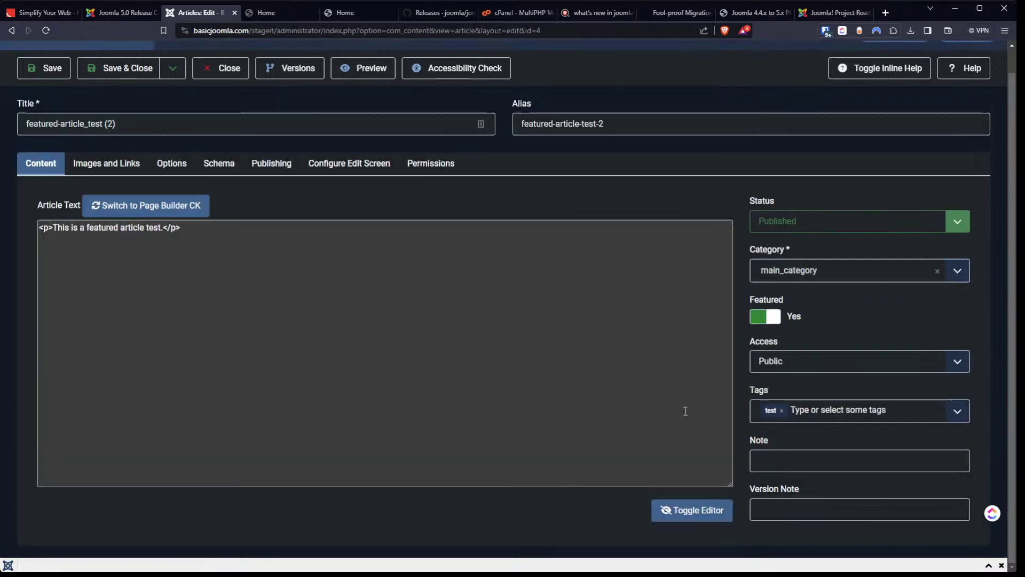
{"action": "left_click", "coordinate": [681, 512]}
{"action": "scroll", "coordinate": [401, 338], "scroll_direction": "up", "scroll_amount": 2}
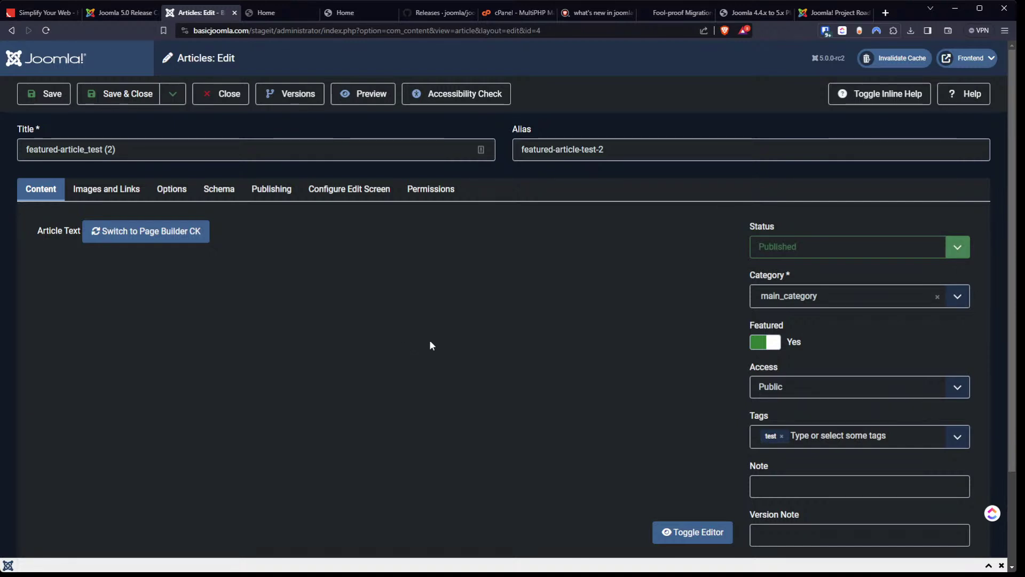
Check the body of featured-article_test (2) as HTML source with the editor toggled off, and close the article without changes
{"action": "left_click", "coordinate": [860, 32]}
{"action": "left_click", "coordinate": [859, 32]}
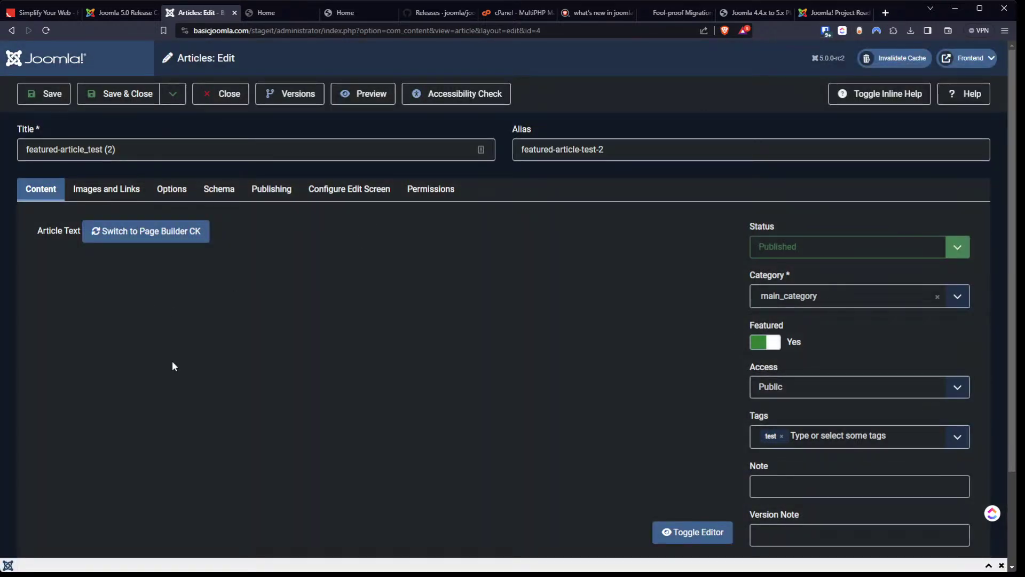
{"action": "scroll", "coordinate": [402, 339], "scroll_direction": "down", "scroll_amount": 2}
{"action": "scroll", "coordinate": [401, 342], "scroll_direction": "up", "scroll_amount": 2}
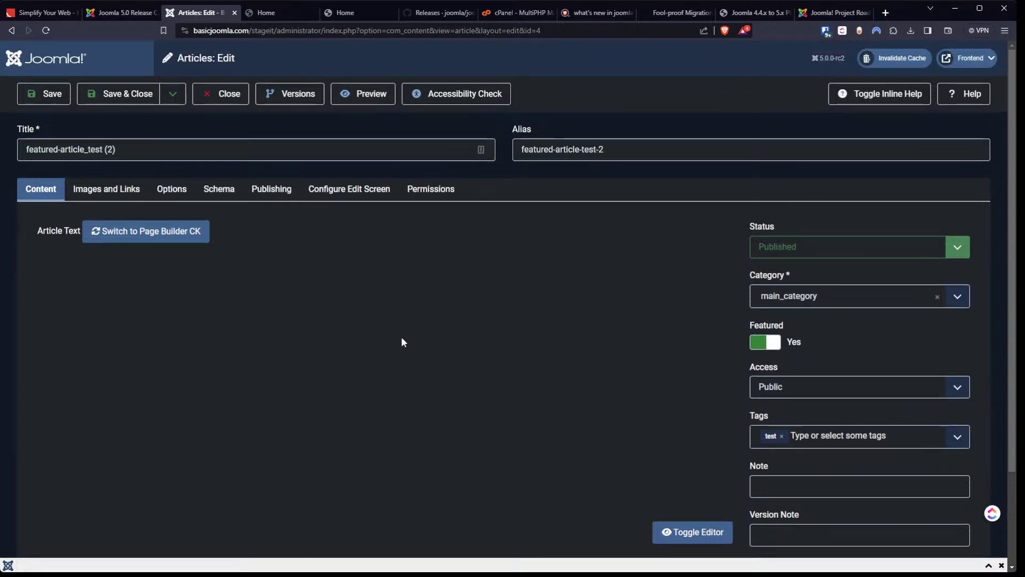
{"action": "left_click", "coordinate": [694, 533]}
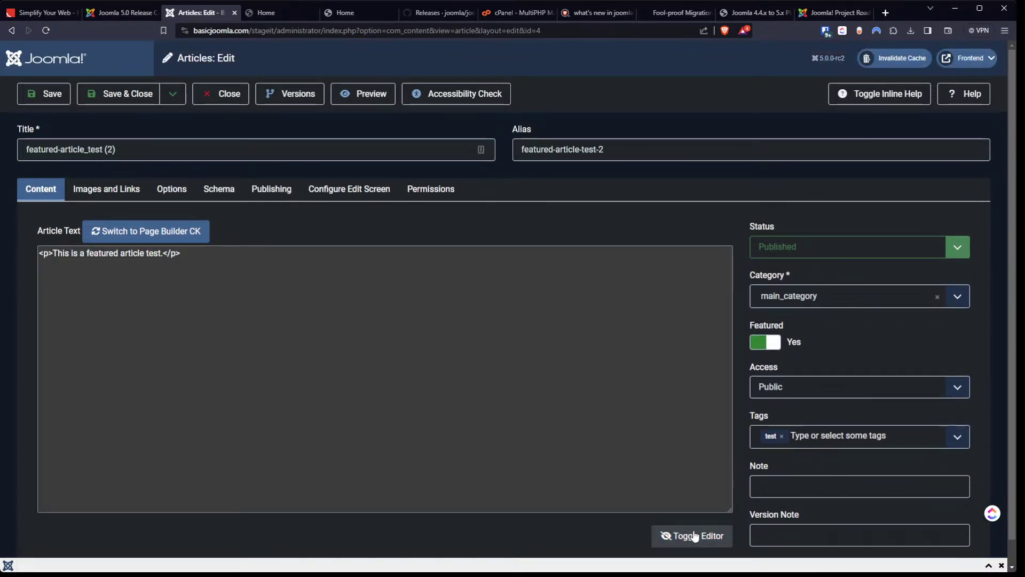
{"action": "left_click", "coordinate": [251, 328]}
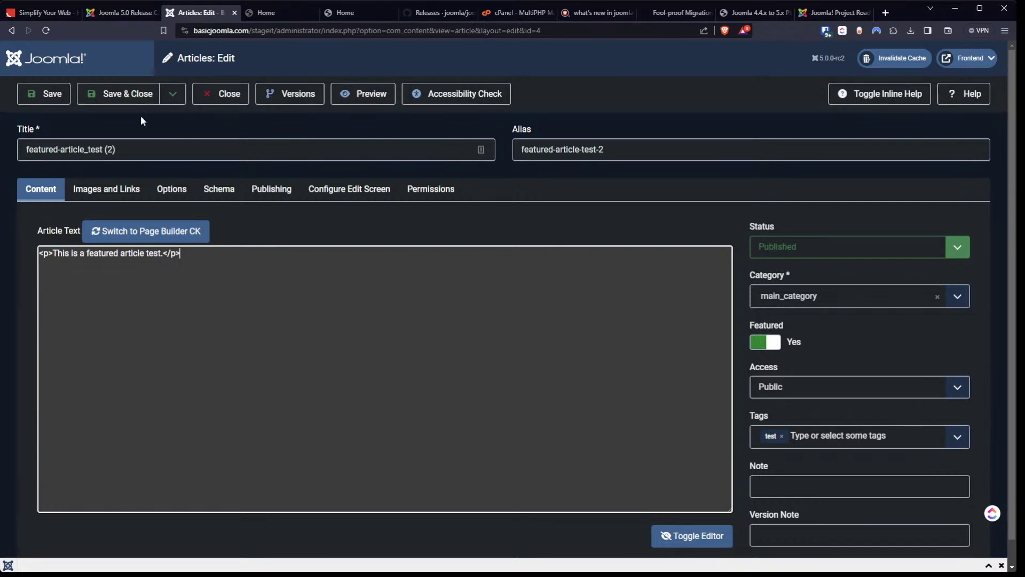
{"action": "left_click", "coordinate": [228, 100]}
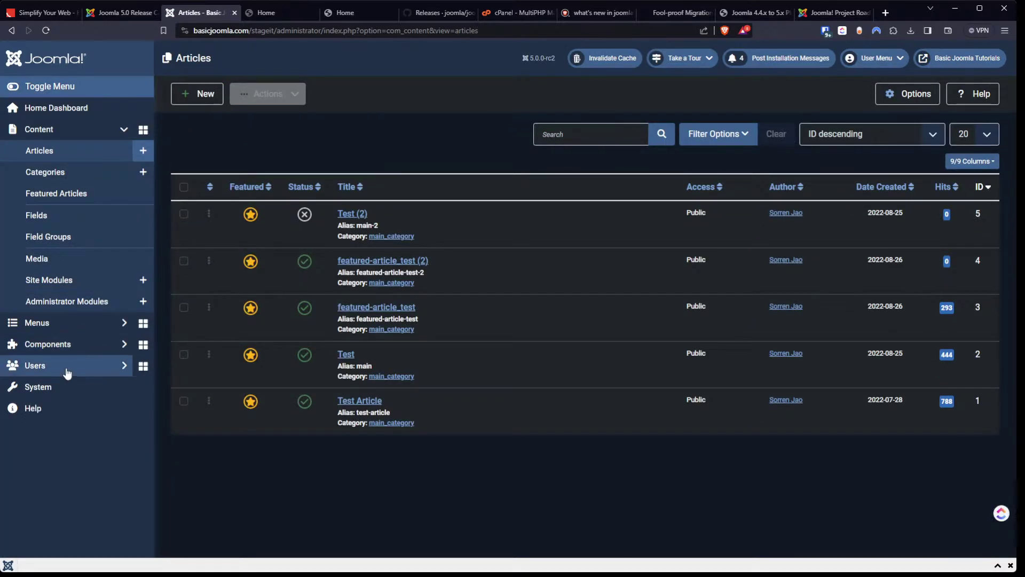
Check the Editor choice in the Basic Settings of the administrator's user profile and close the profile without changes
{"action": "left_click", "coordinate": [60, 391]}
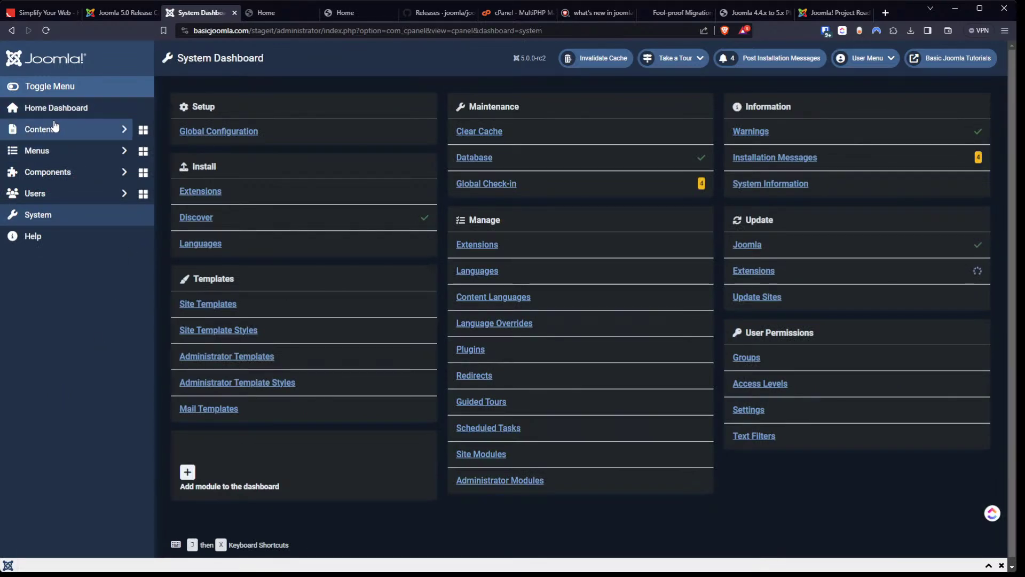
{"action": "left_click", "coordinate": [58, 206]}
{"action": "left_click", "coordinate": [57, 217]}
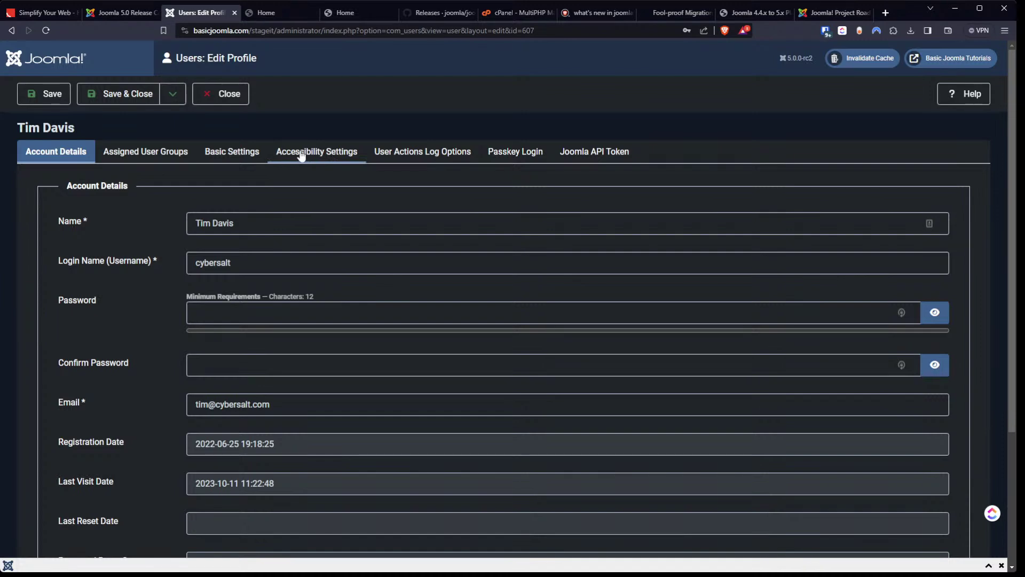
{"action": "left_click", "coordinate": [222, 152]}
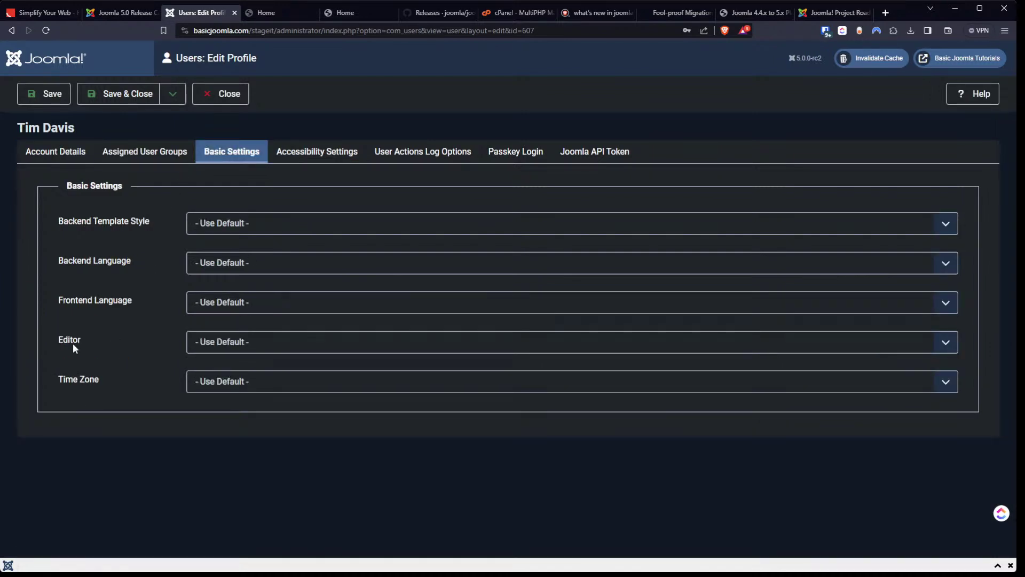
{"action": "left_click", "coordinate": [242, 348]}
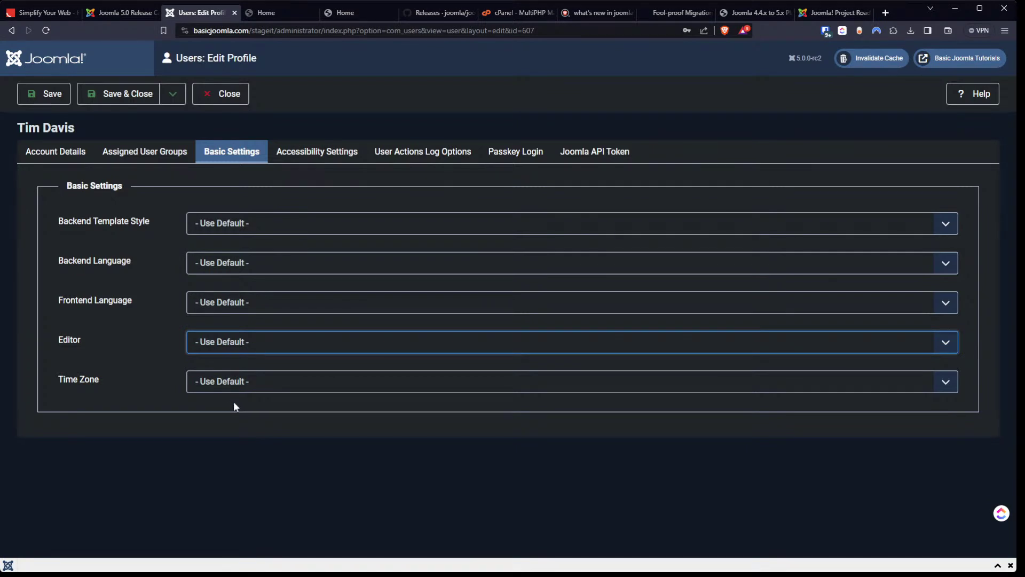
{"action": "left_click", "coordinate": [241, 97]}
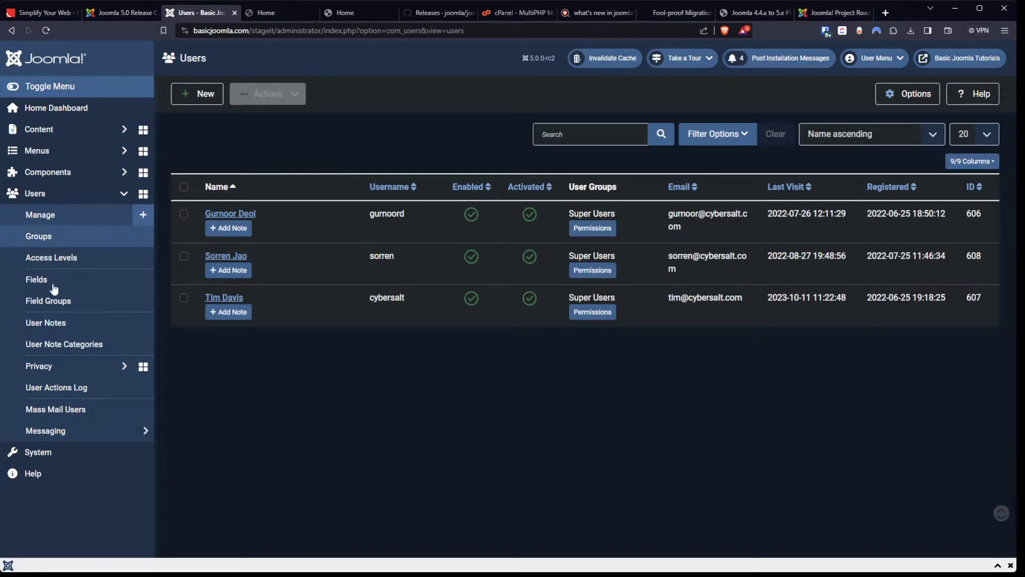
Search the plugins for mce, examine the toolbar sets of the Editor - TinyMCE plugin, and close it without changes
{"action": "left_click", "coordinate": [59, 453]}
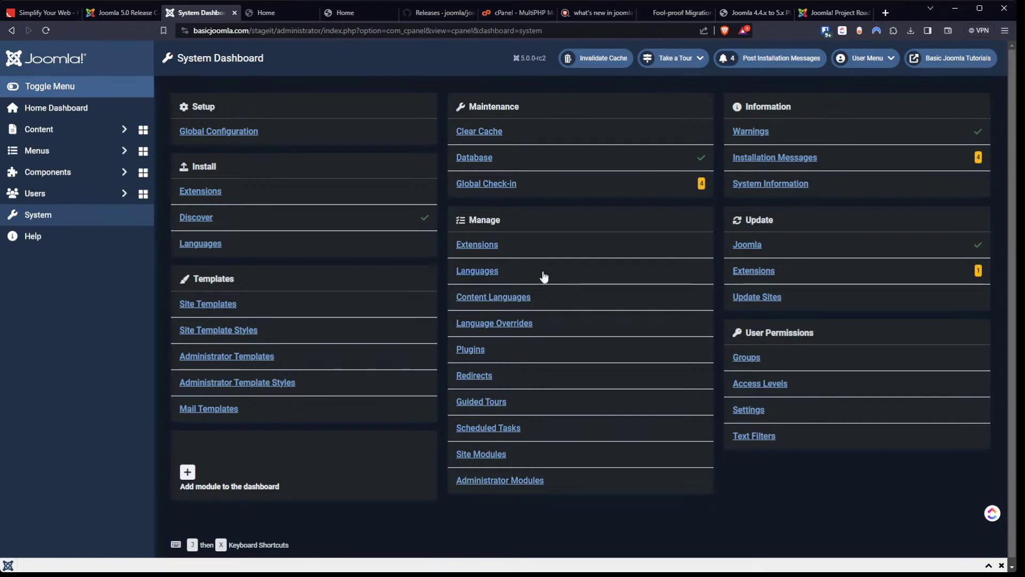
{"action": "left_click", "coordinate": [473, 350]}
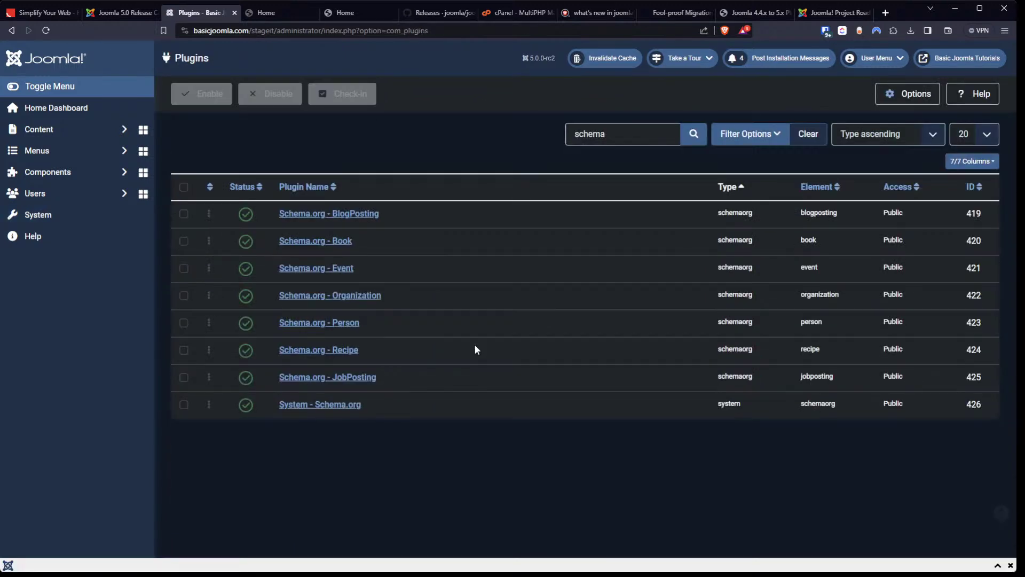
{"action": "double_click", "coordinate": [577, 137]}
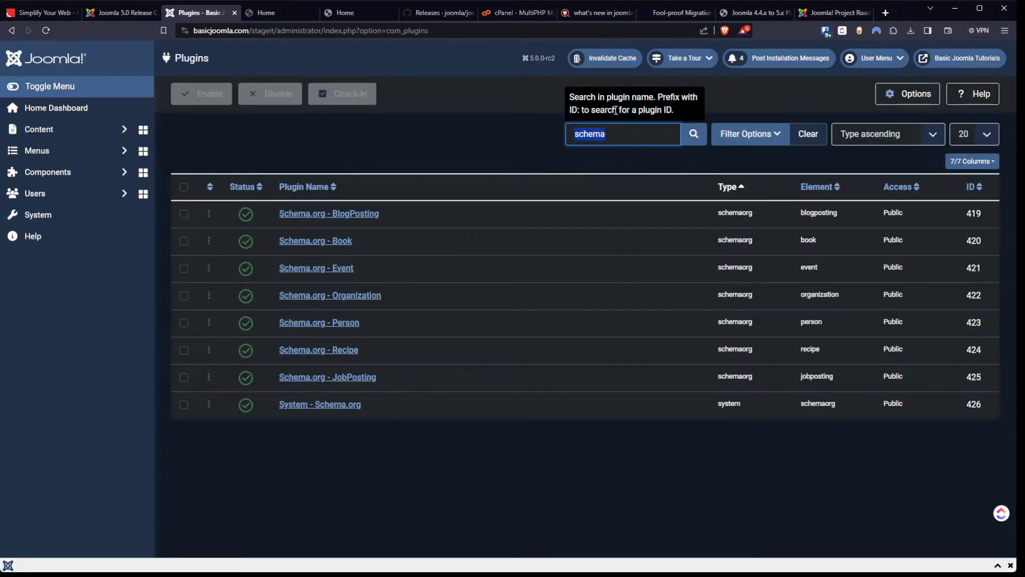
{"action": "type", "text": "mce"}
{"action": "key", "text": "Return"}
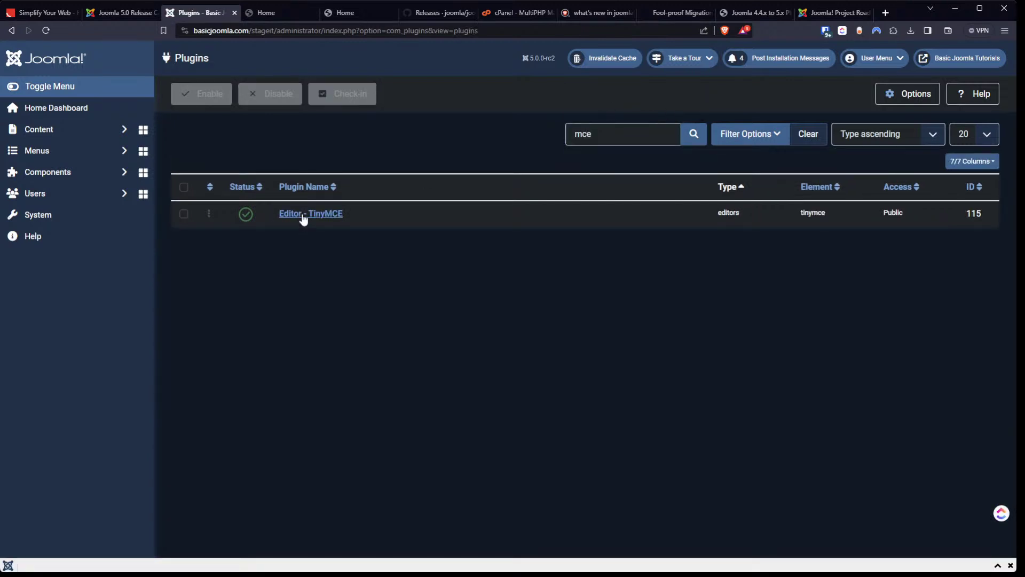
{"action": "left_click", "coordinate": [304, 217]}
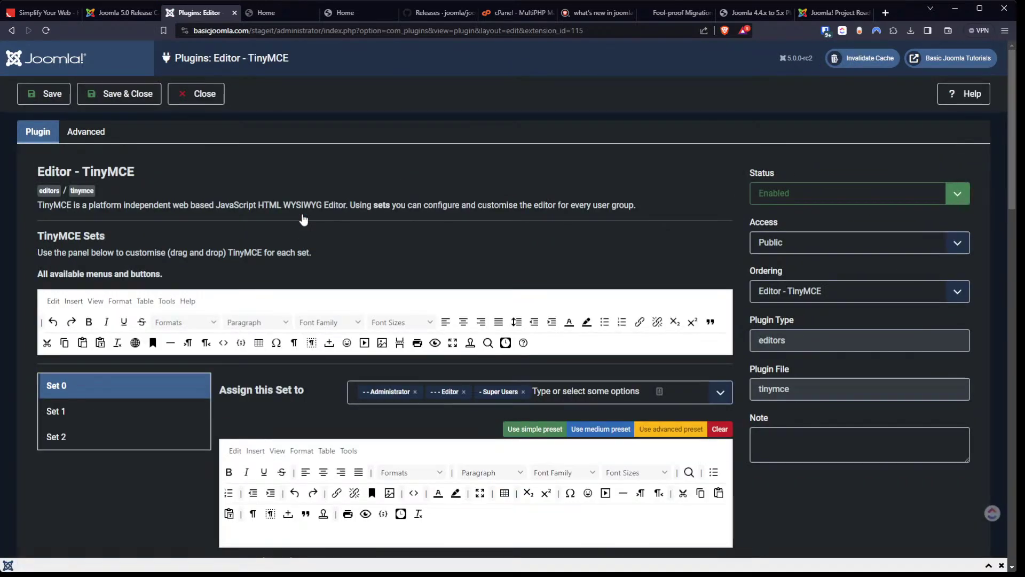
{"action": "scroll", "coordinate": [300, 218], "scroll_direction": "down", "scroll_amount": 3}
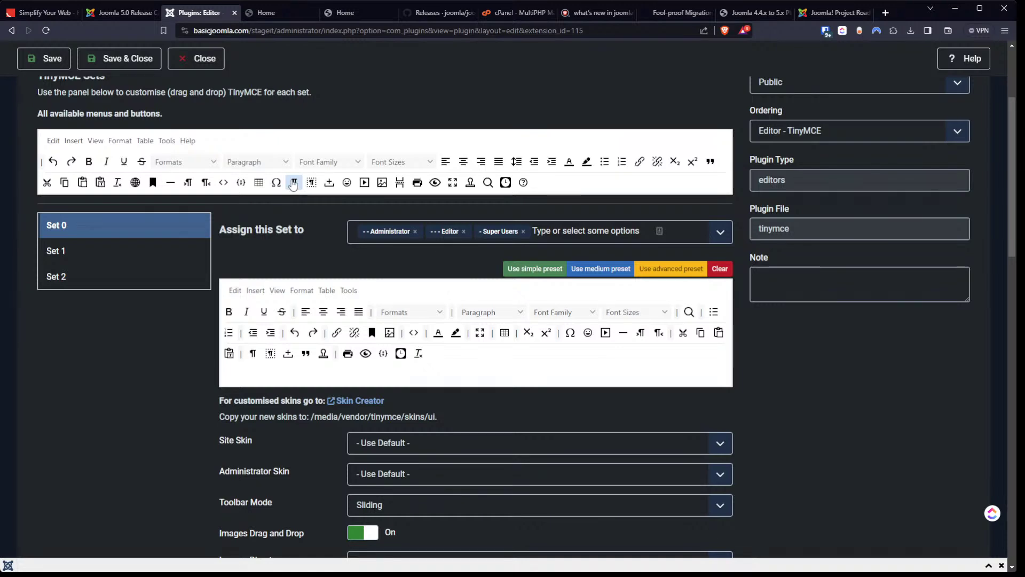
{"action": "scroll", "coordinate": [302, 190], "scroll_direction": "up", "scroll_amount": 3}
{"action": "left_click", "coordinate": [206, 95]}
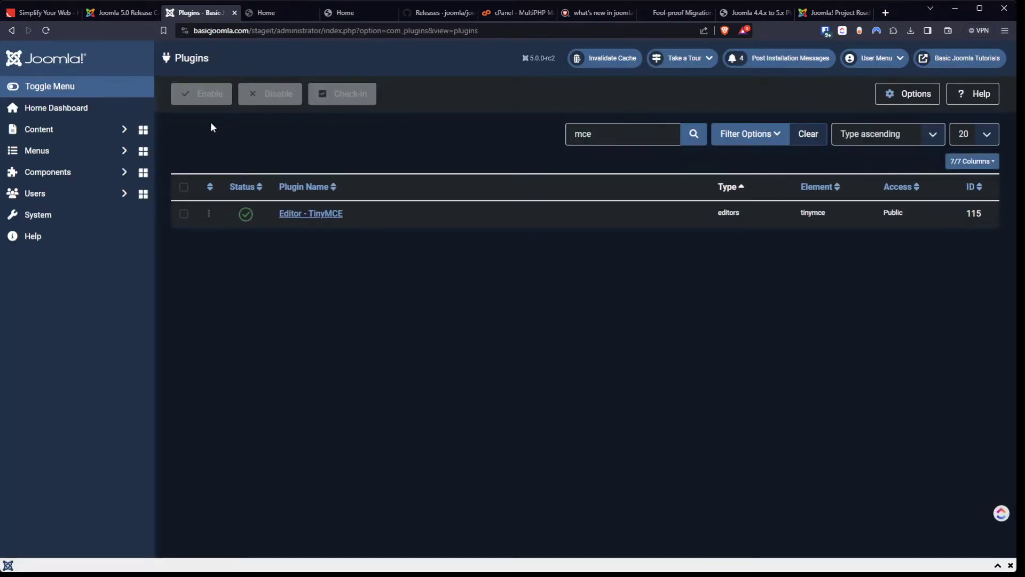
Search the installed extensions for builder and disable all the Page Builder CK extensions on the first results page
{"action": "left_click", "coordinate": [32, 217]}
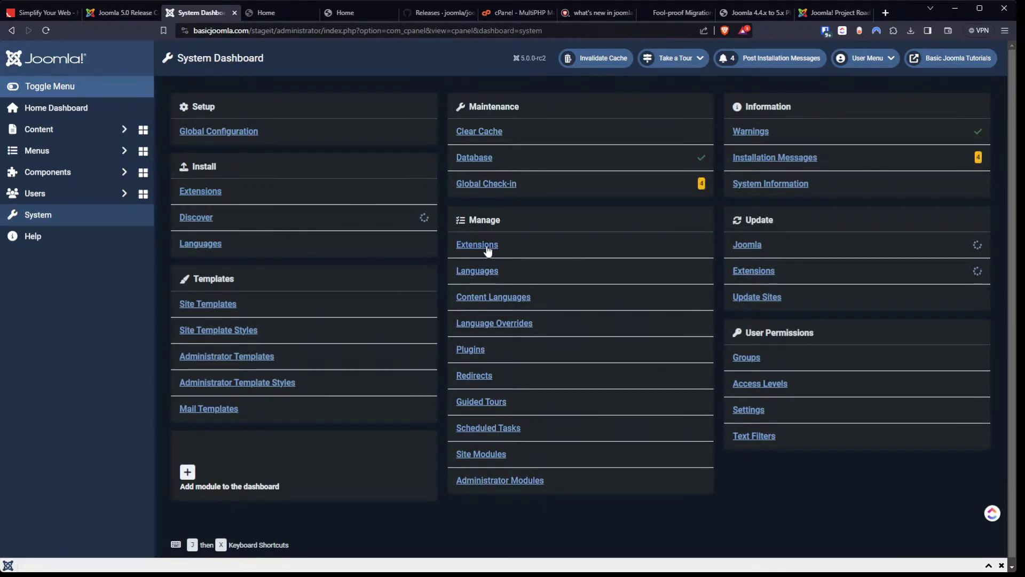
{"action": "left_click", "coordinate": [477, 245]}
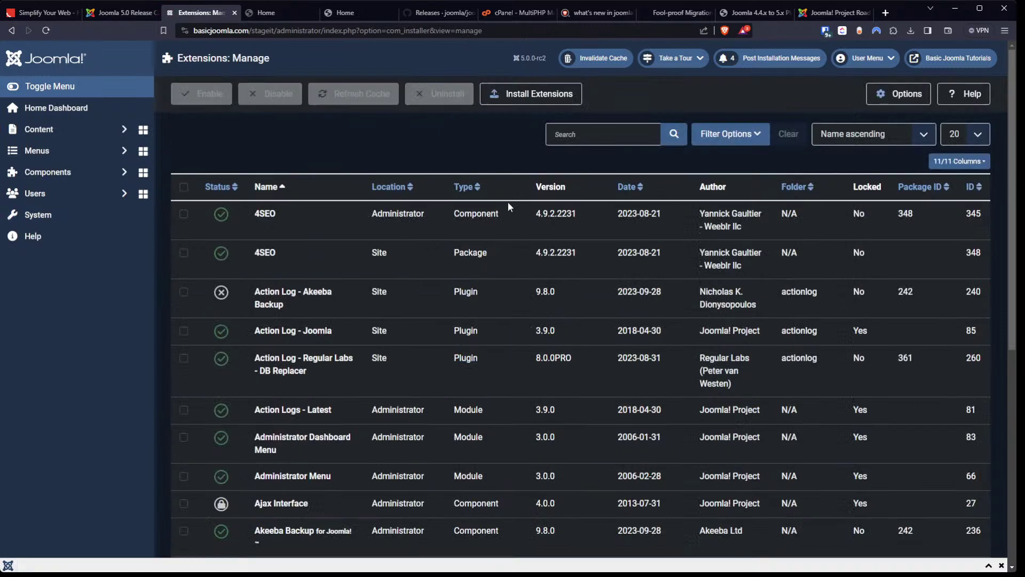
{"action": "left_click", "coordinate": [566, 134]}
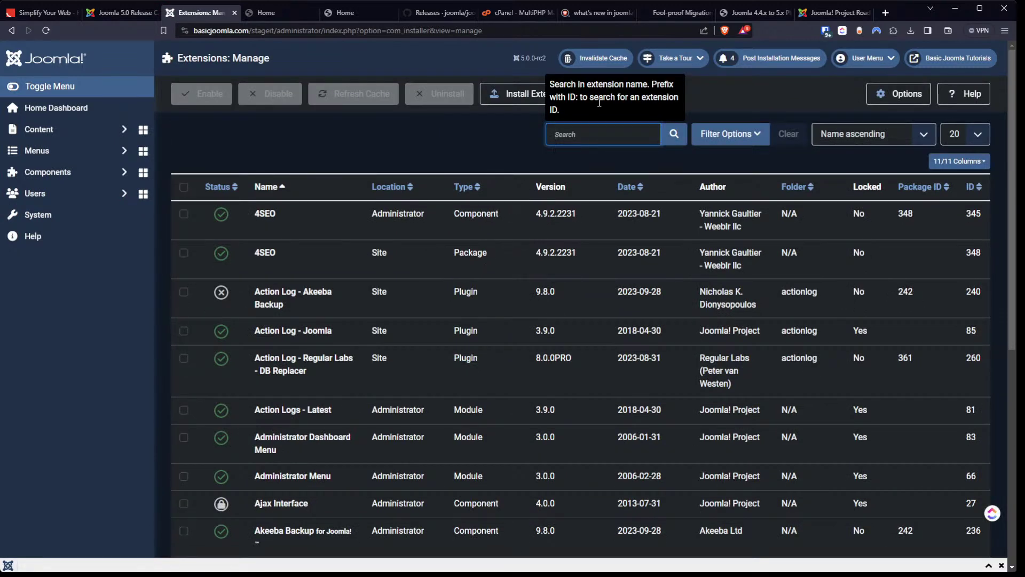
{"action": "type", "text": "builder"}
{"action": "key", "text": "Return"}
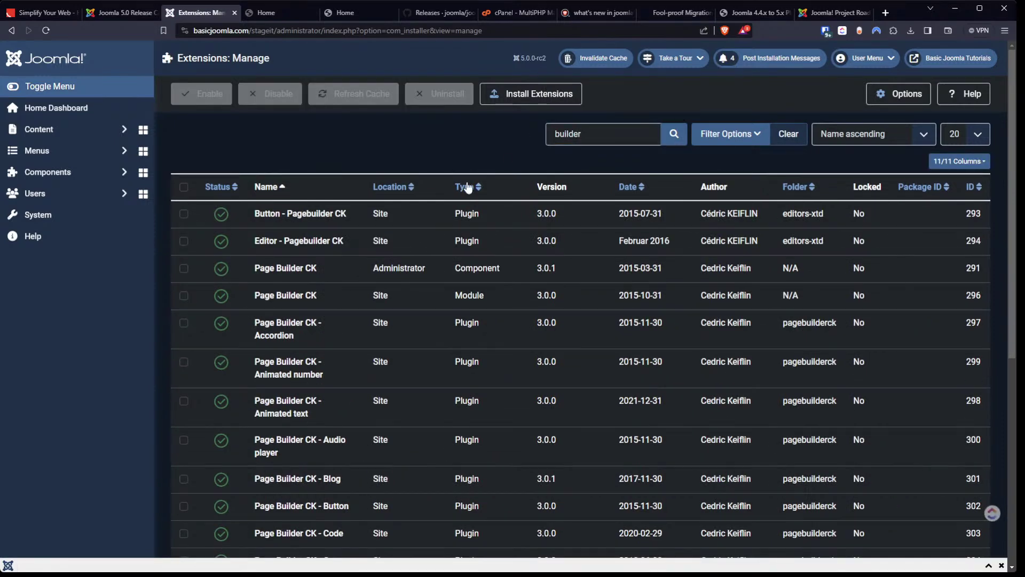
{"action": "scroll", "coordinate": [420, 280], "scroll_direction": "down", "scroll_amount": 5}
{"action": "scroll", "coordinate": [422, 277], "scroll_direction": "up", "scroll_amount": 5}
{"action": "left_click", "coordinate": [185, 187]}
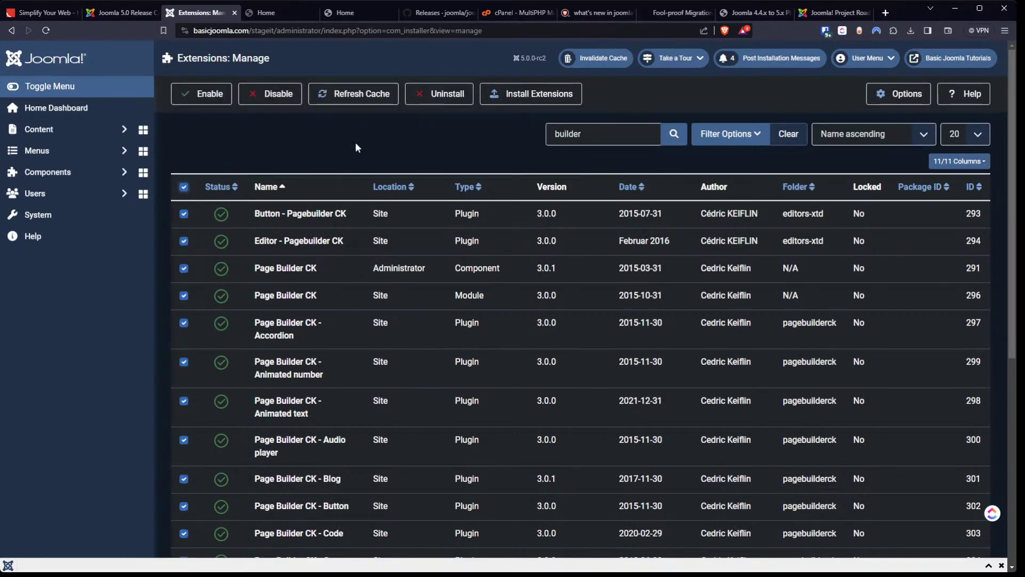
{"action": "left_click", "coordinate": [261, 98]}
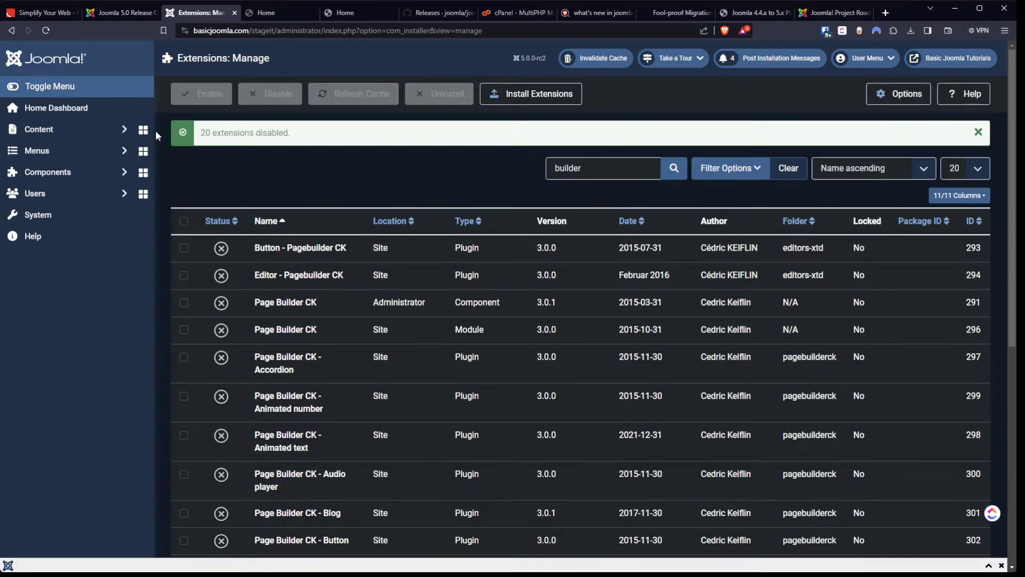
Open featured-article_test (2) in a second administrator tab and recheck its text editor, toggling the editor off and back on
{"action": "middle_click", "coordinate": [65, 136]}
{"action": "left_click", "coordinate": [256, 12]}
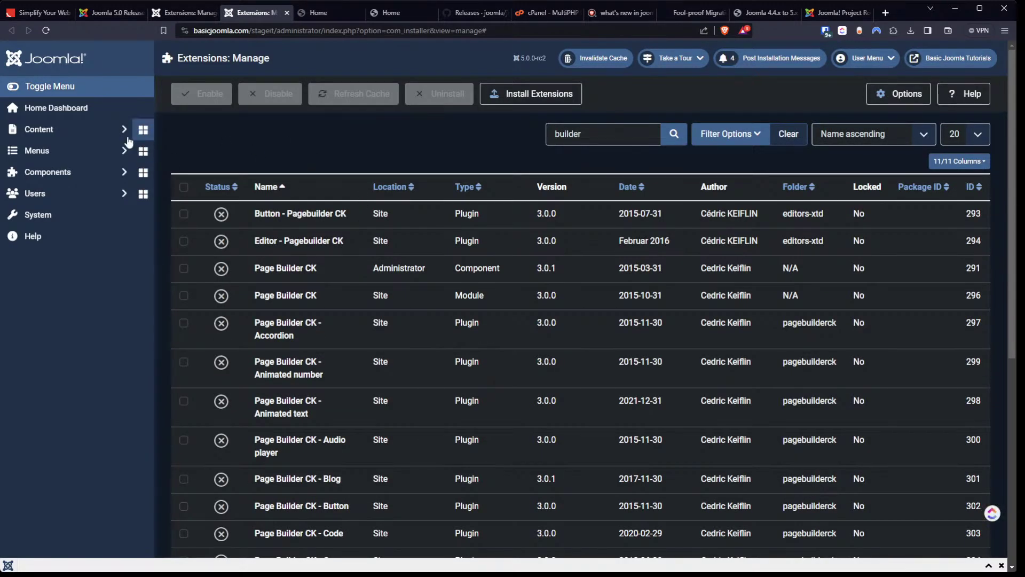
{"action": "left_click", "coordinate": [63, 130]}
{"action": "left_click", "coordinate": [69, 151]}
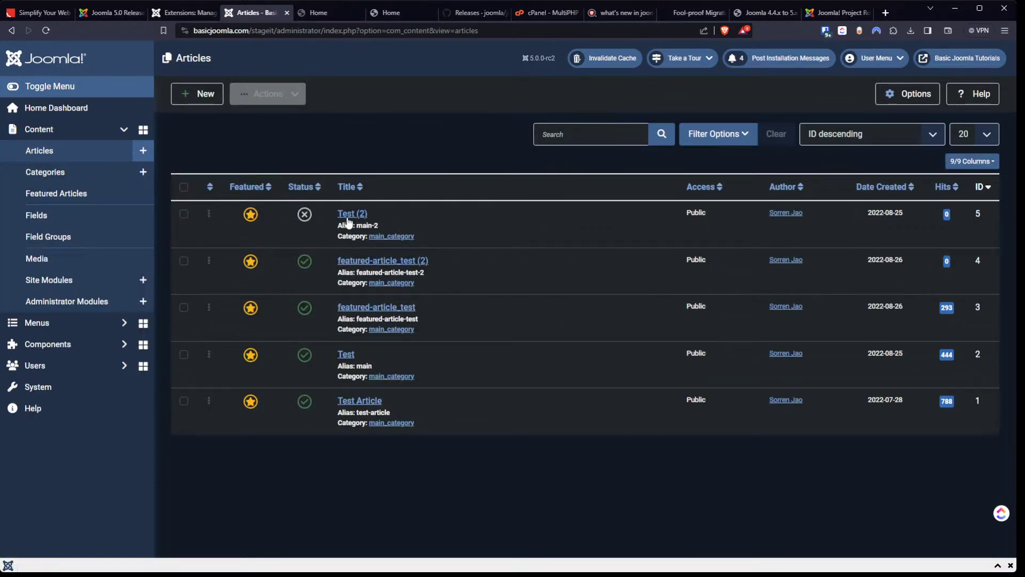
{"action": "left_click", "coordinate": [359, 261]}
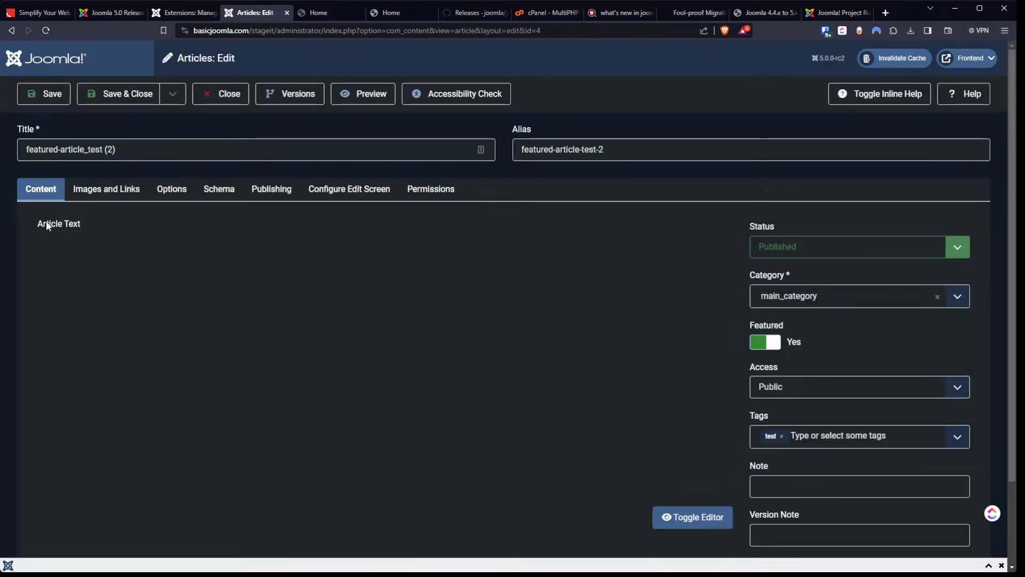
{"action": "left_click_drag", "start_coordinate": [43, 223], "coordinate": [268, 327]}
{"action": "left_click", "coordinate": [184, 289]}
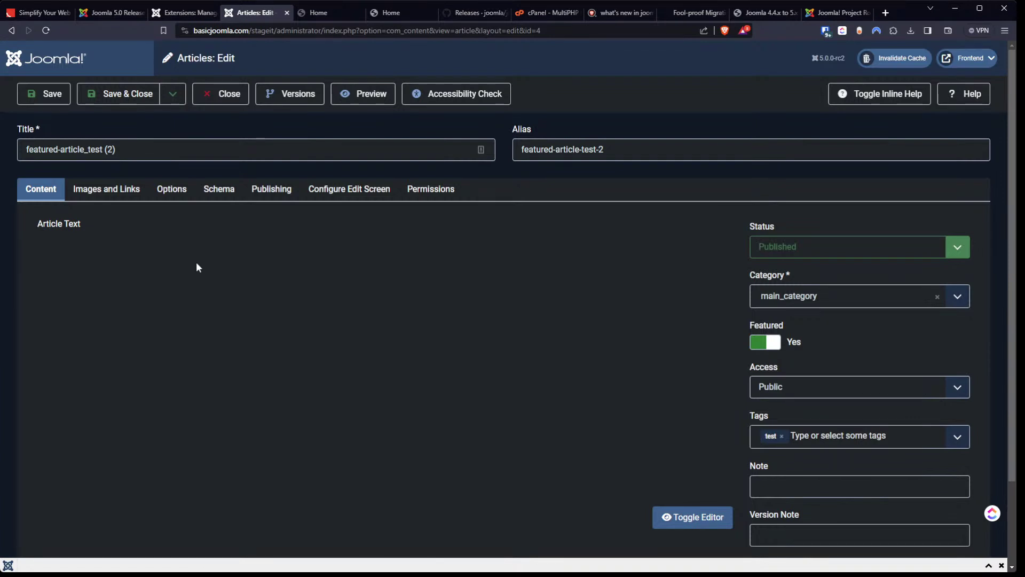
{"action": "scroll", "coordinate": [203, 280], "scroll_direction": "down", "scroll_amount": 2}
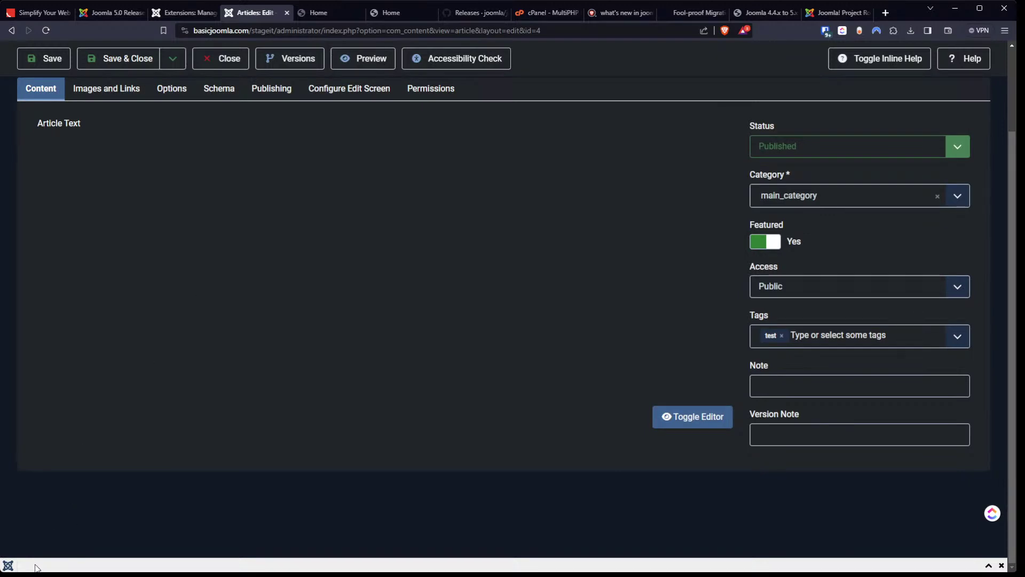
{"action": "left_click", "coordinate": [687, 422]}
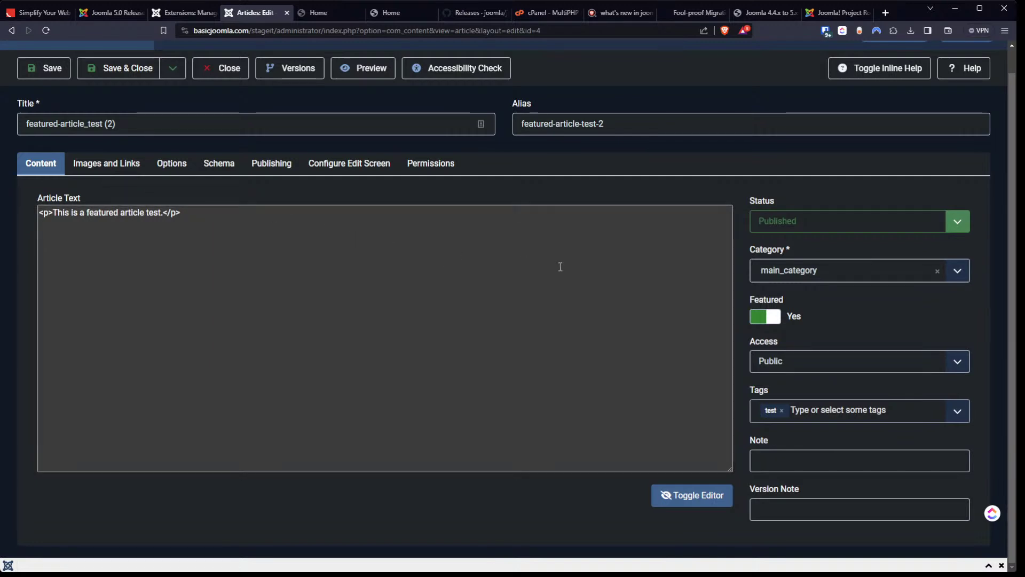
{"action": "left_click", "coordinate": [705, 497]}
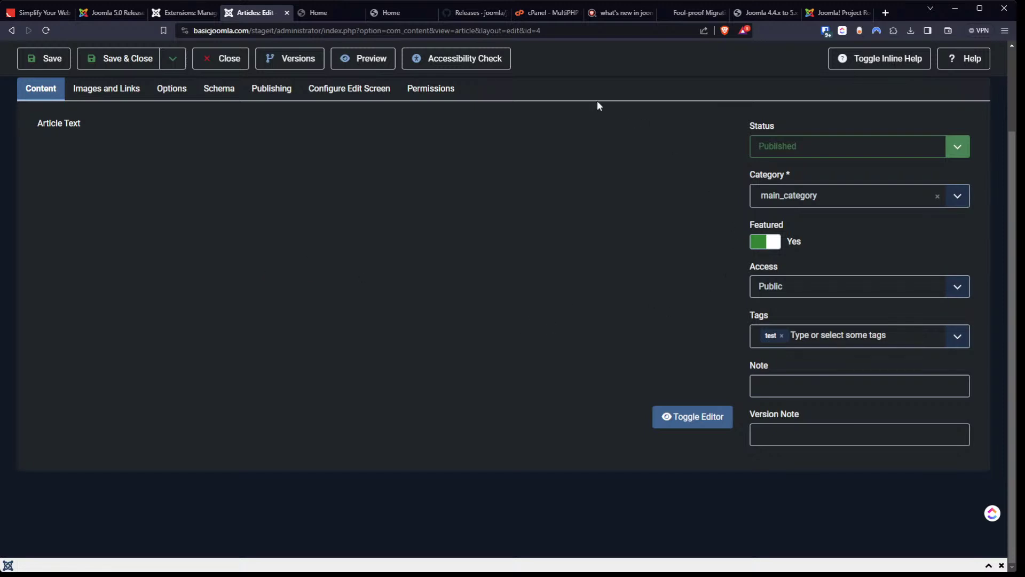
Look through the extension manager, live site, GitHub releases and staging home page, and return to the Joomla 5 search results
{"action": "left_click", "coordinate": [182, 13]}
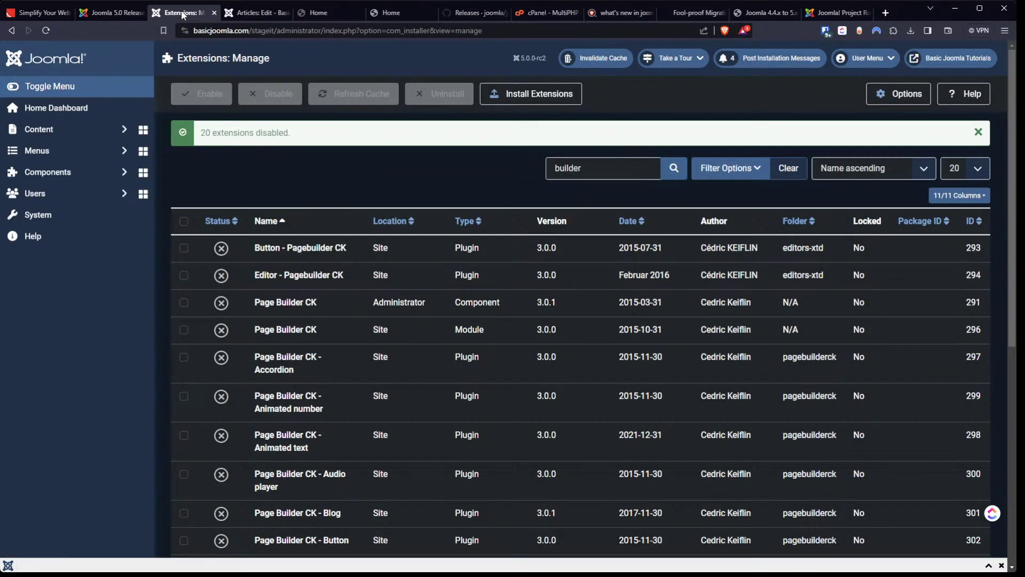
{"action": "left_click", "coordinate": [400, 11]}
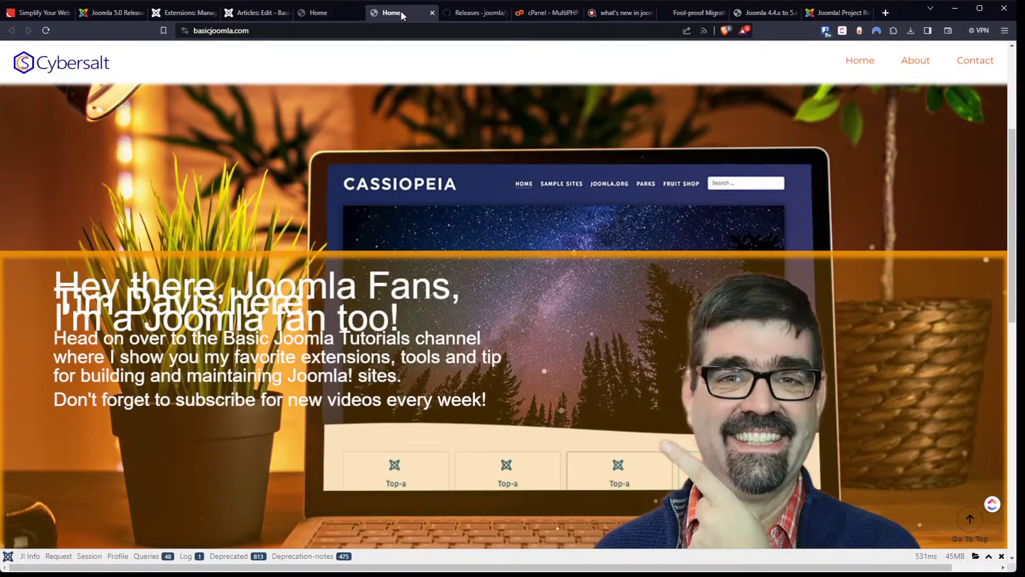
{"action": "left_click", "coordinate": [454, 14]}
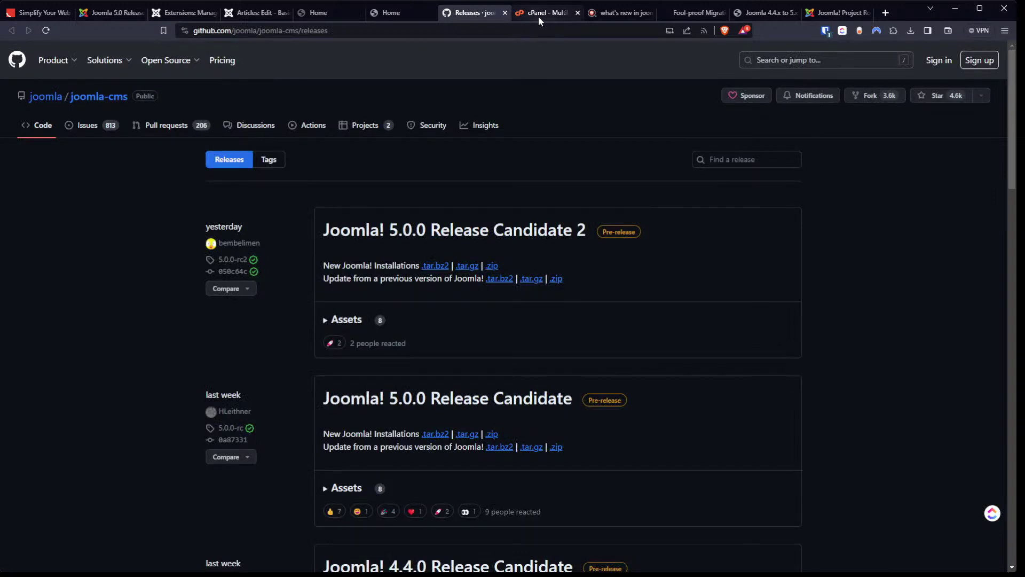
{"action": "left_click", "coordinate": [326, 11]}
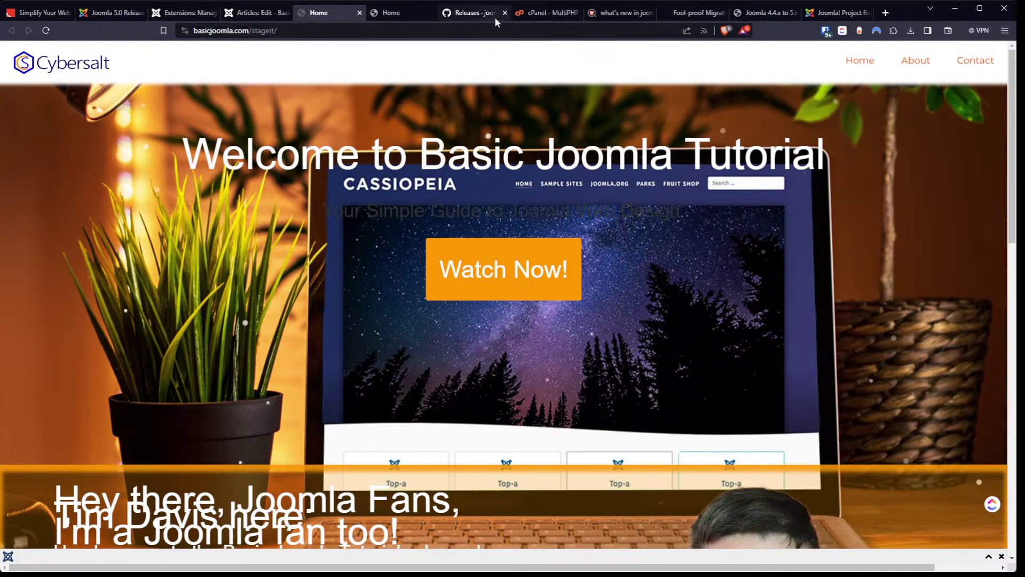
{"action": "left_click", "coordinate": [614, 15]}
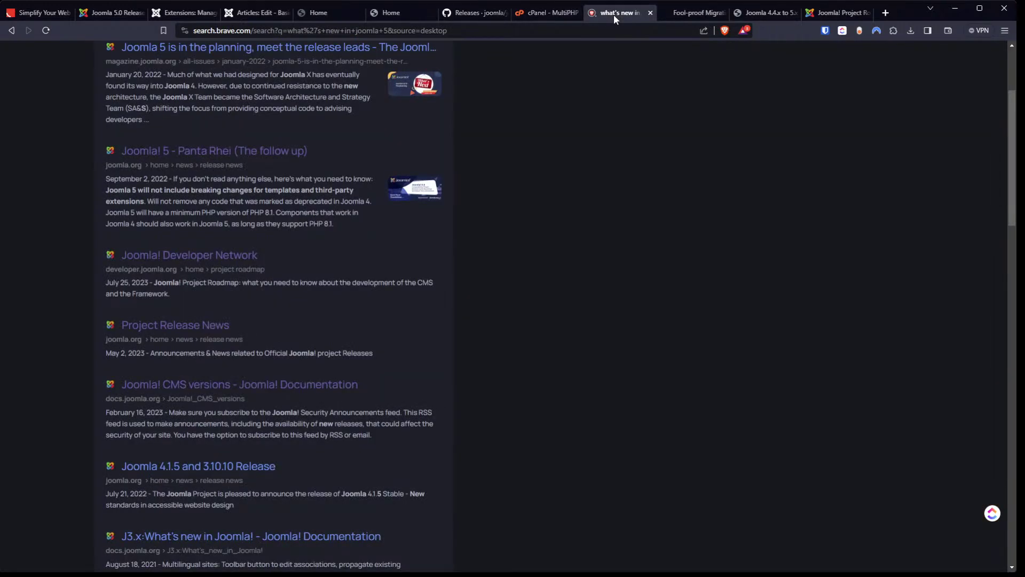
Recheck the open article's text area and read the Joomla 5.0 release candidate 2 change list for TinyMCE changes
{"action": "left_click", "coordinate": [257, 13]}
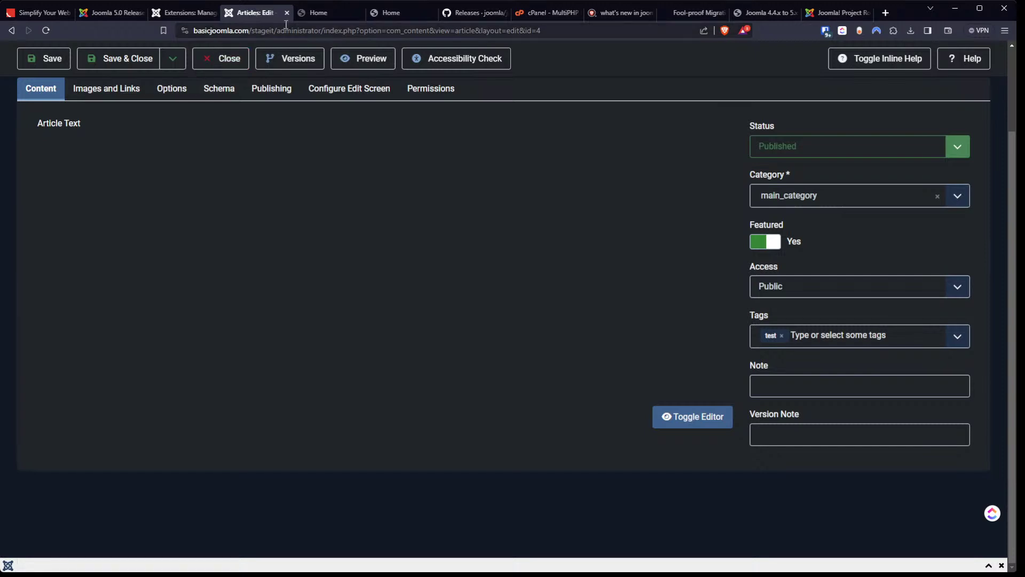
{"action": "left_click", "coordinate": [111, 15]}
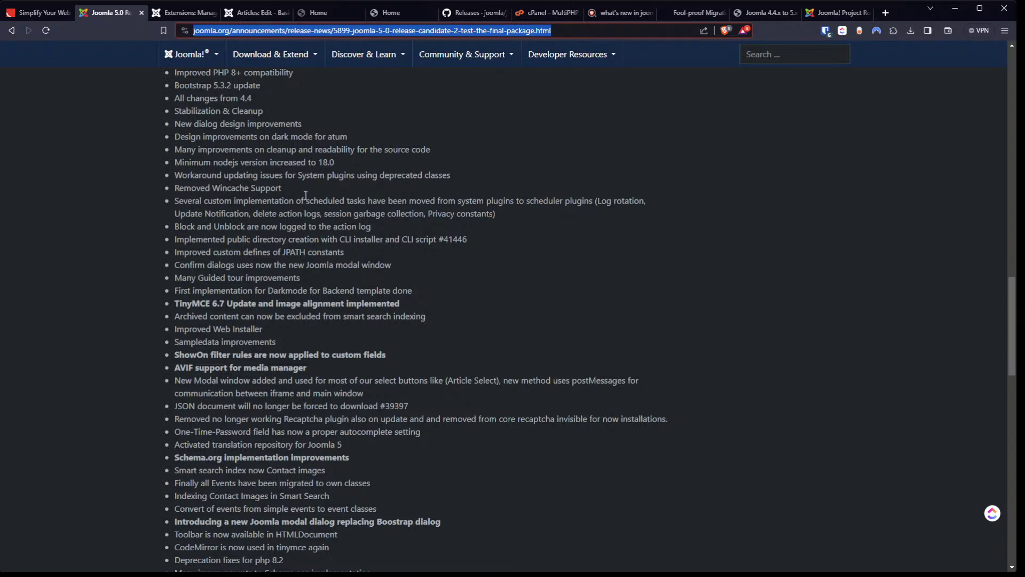
{"action": "left_click", "coordinate": [207, 14]}
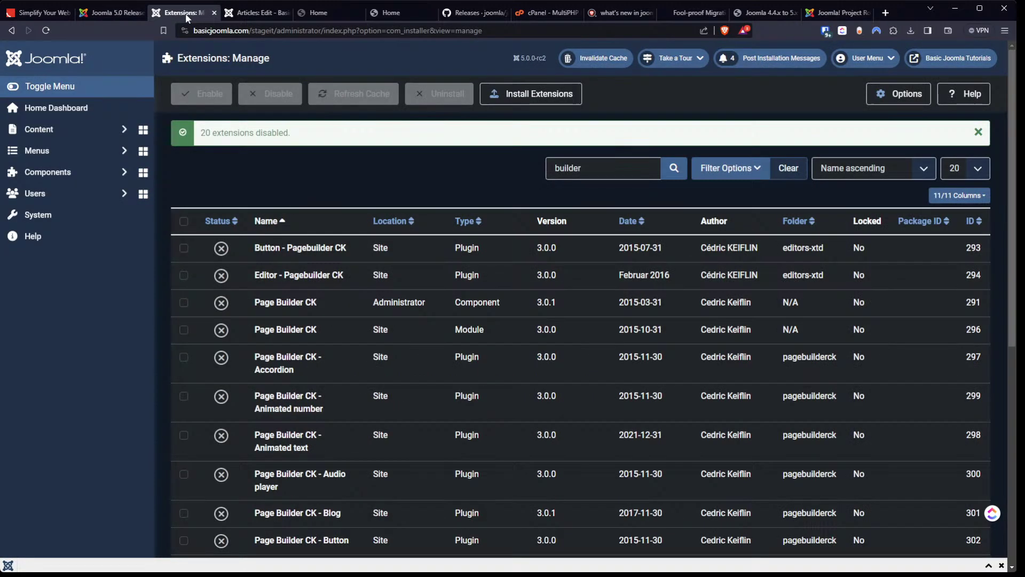
Reload the article being edited and recheck its Images and Links section and its article text area
{"action": "left_click", "coordinate": [244, 14]}
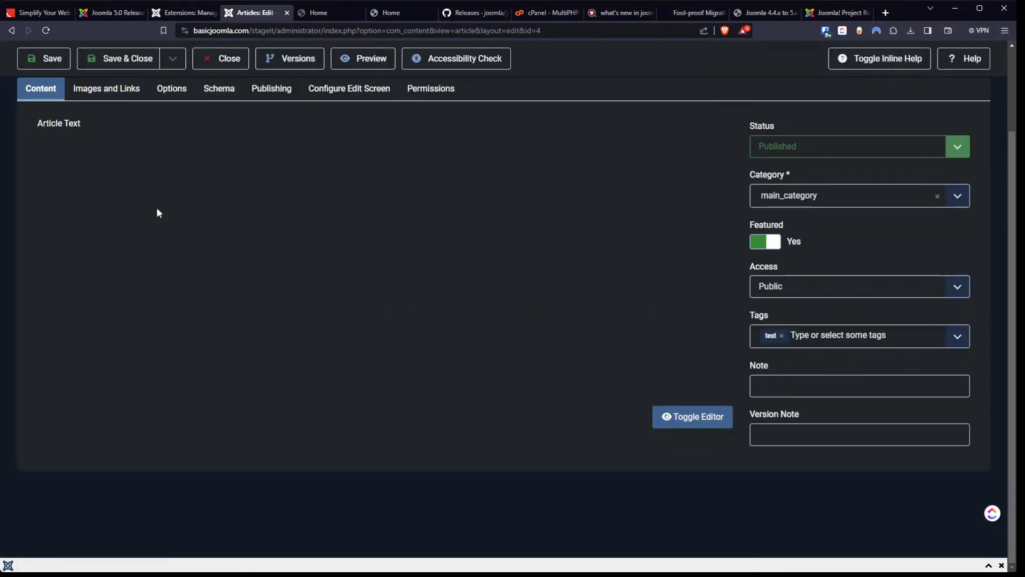
{"action": "key", "text": "F5"}
{"action": "left_click", "coordinate": [99, 91]}
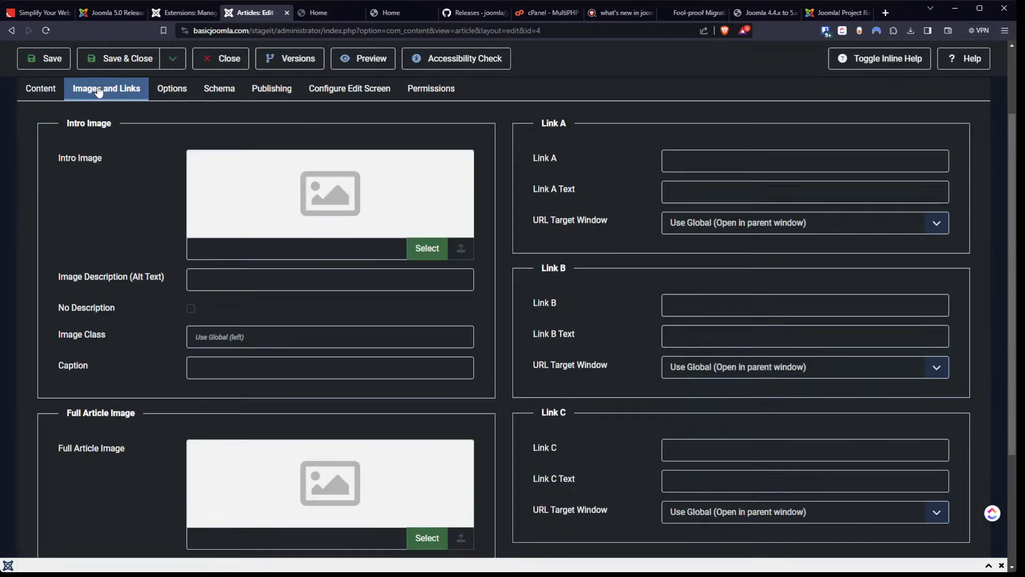
{"action": "left_click", "coordinate": [58, 90]}
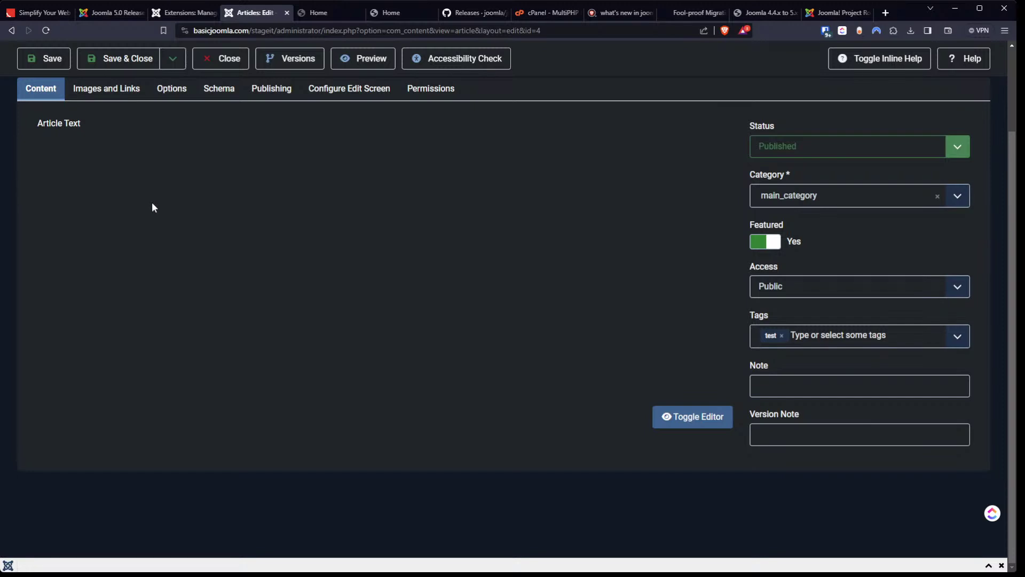
Open the browser developer tools on the article edit page and inspect the console errors and reported issues
{"action": "key", "text": "F12"}
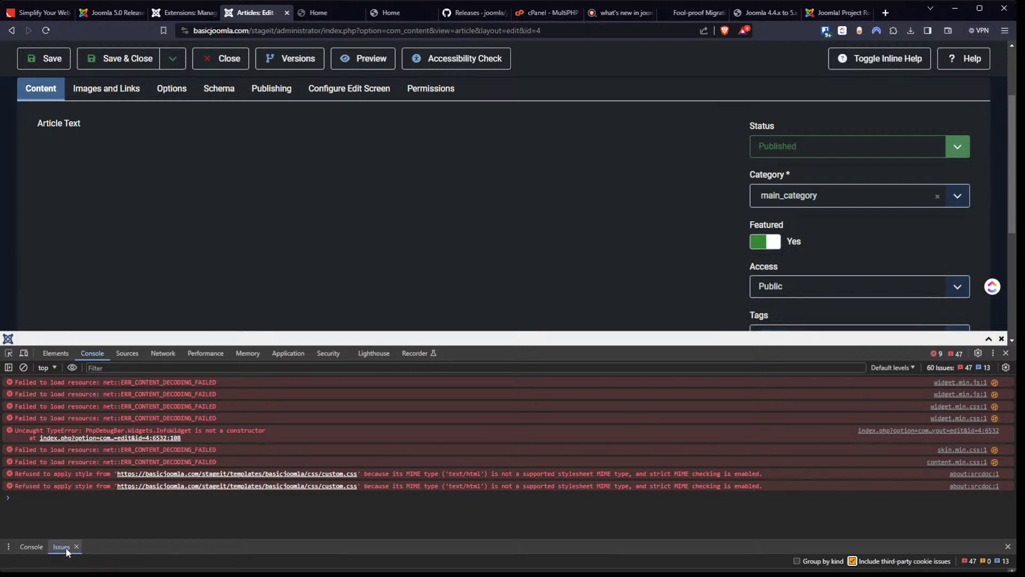
{"action": "left_click", "coordinate": [31, 547]}
{"action": "left_click", "coordinate": [60, 564]}
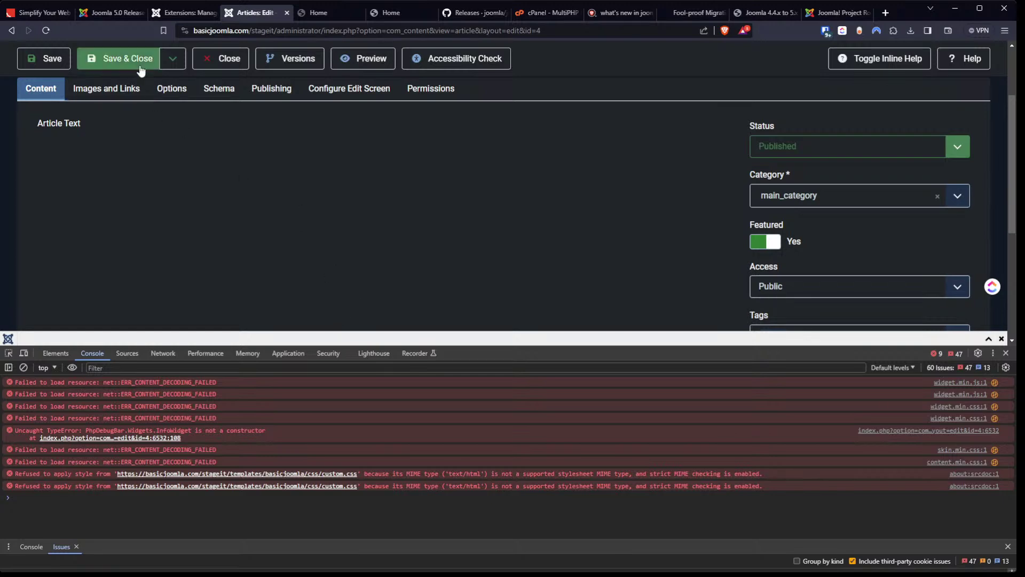
Open the staging site's Global Configuration and review the Site settings, including default editor, metadata and SEO
{"action": "left_click", "coordinate": [173, 12]}
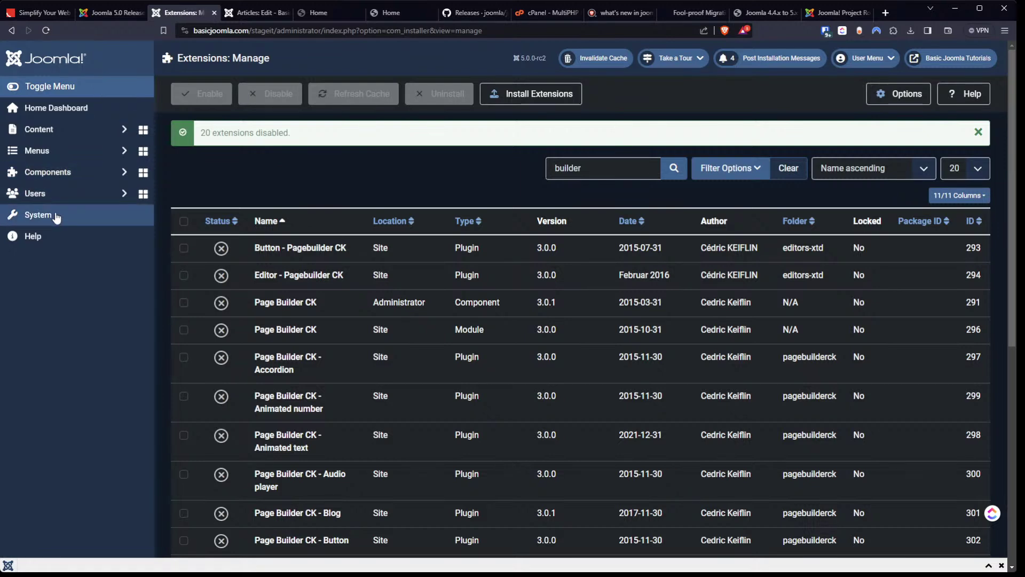
{"action": "left_click", "coordinate": [184, 221]}
{"action": "scroll", "coordinate": [454, 318], "scroll_direction": "down", "scroll_amount": 6}
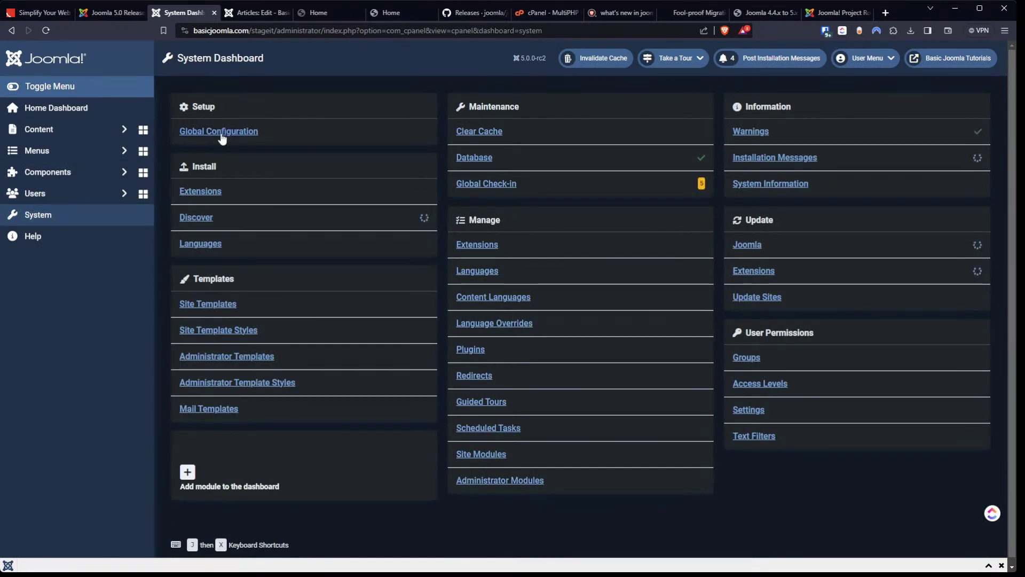
{"action": "left_click", "coordinate": [222, 133]}
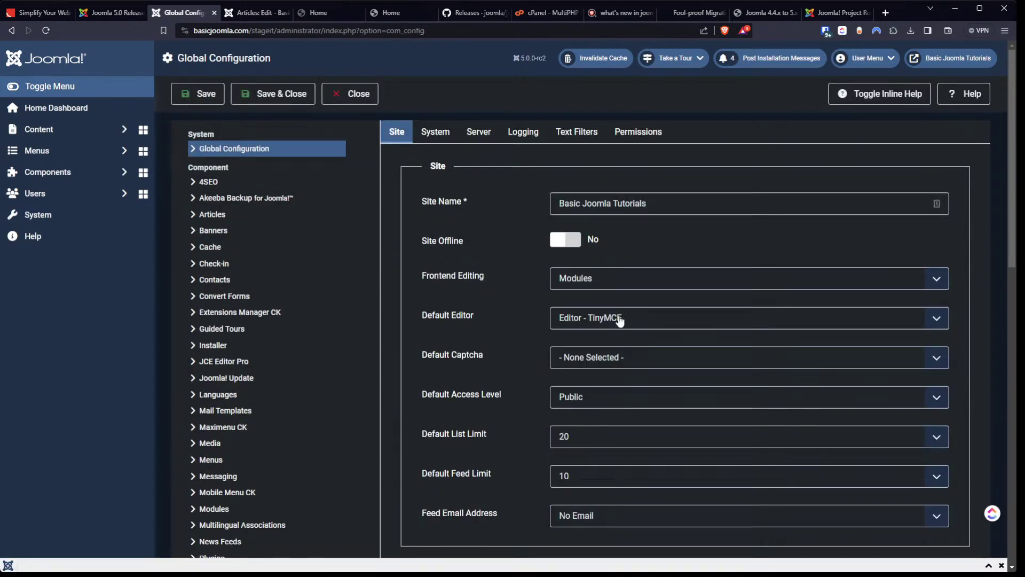
{"action": "scroll", "coordinate": [507, 261], "scroll_direction": "down", "scroll_amount": 8}
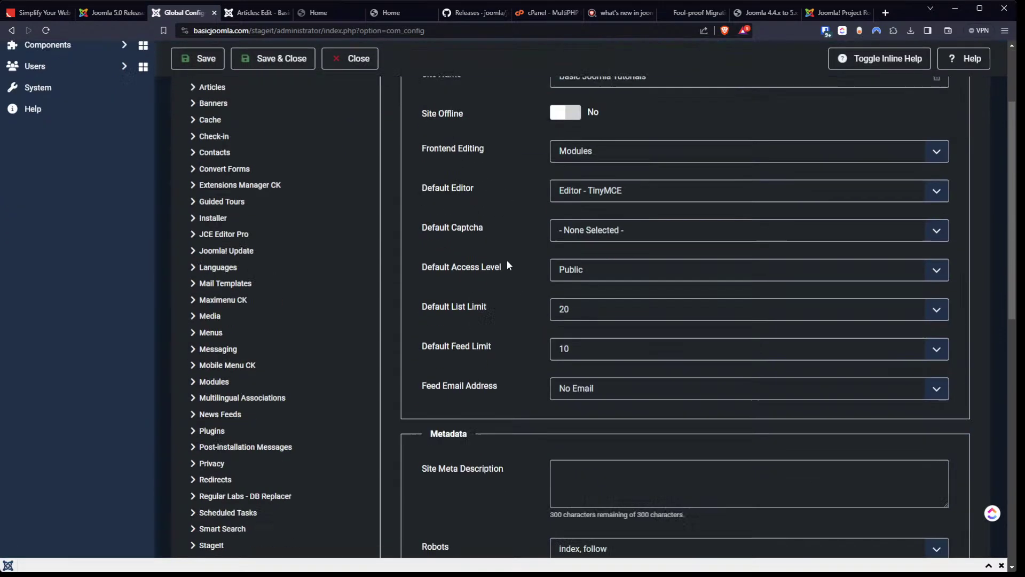
{"action": "scroll", "coordinate": [508, 260], "scroll_direction": "down", "scroll_amount": 5}
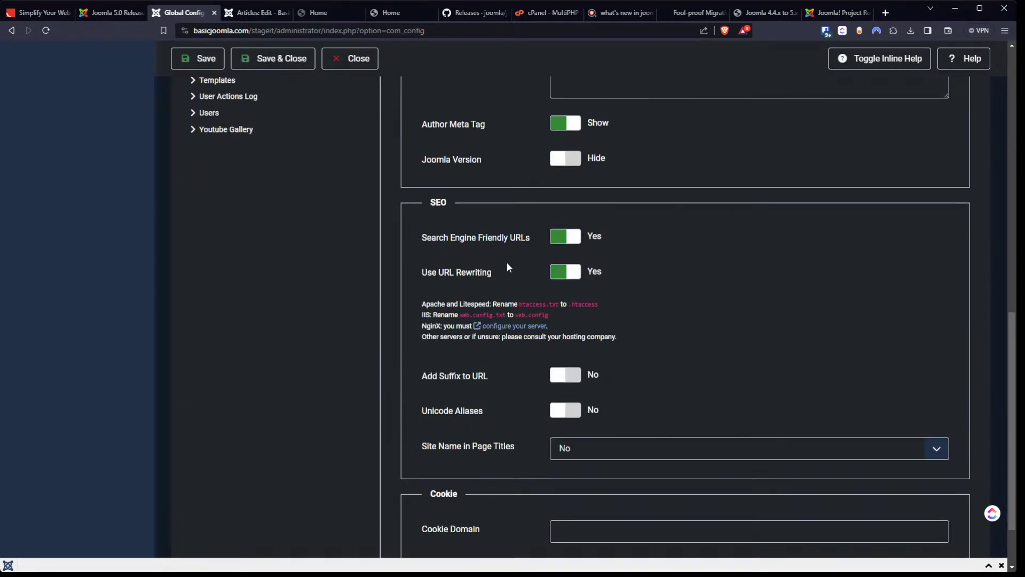
{"action": "scroll", "coordinate": [507, 265], "scroll_direction": "up", "scroll_amount": 6}
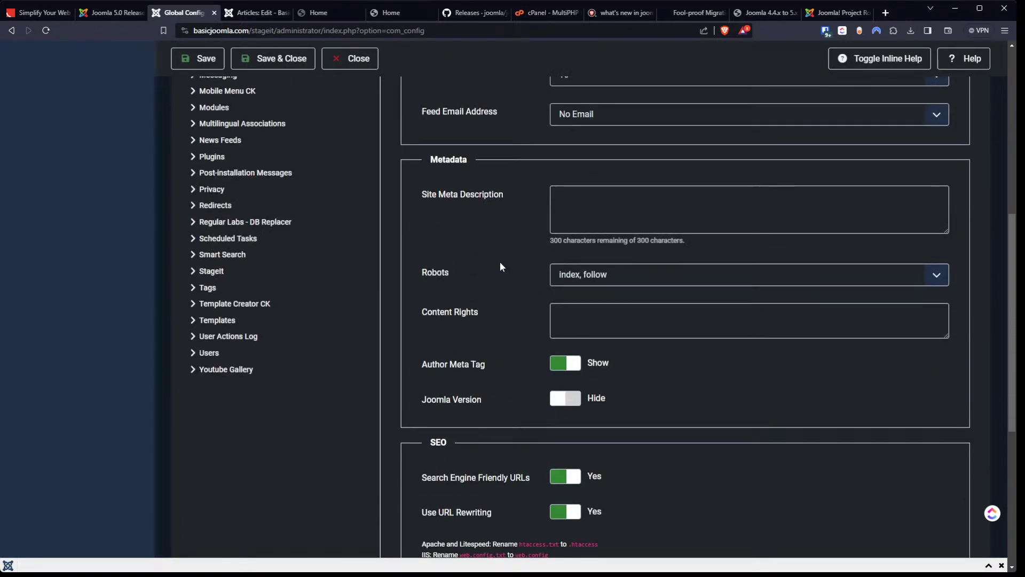
{"action": "scroll", "coordinate": [500, 261], "scroll_direction": "up", "scroll_amount": 10}
Review the System and Server settings in Global Configuration, including debug, cache, session, compression and CORS options
{"action": "left_click", "coordinate": [436, 106]}
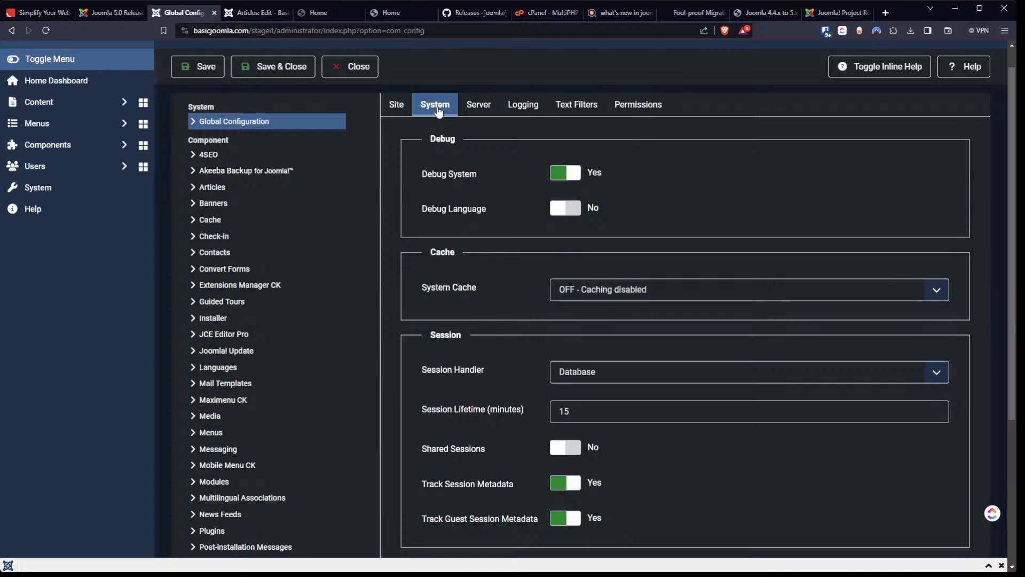
{"action": "scroll", "coordinate": [488, 219], "scroll_direction": "down", "scroll_amount": 5}
{"action": "scroll", "coordinate": [486, 231], "scroll_direction": "up", "scroll_amount": 6}
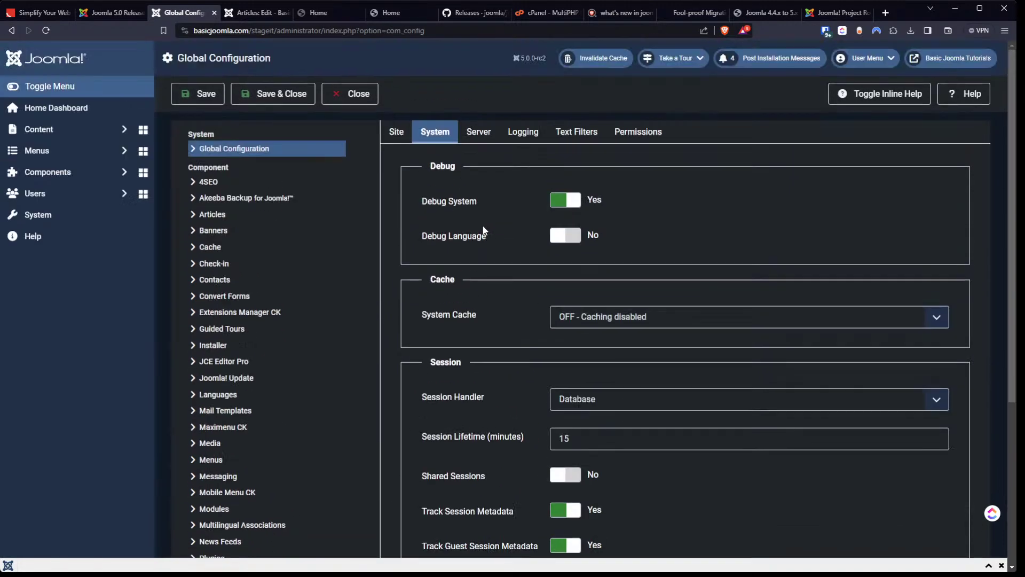
{"action": "left_click", "coordinate": [479, 133]}
{"action": "scroll", "coordinate": [482, 269], "scroll_direction": "down", "scroll_amount": 4}
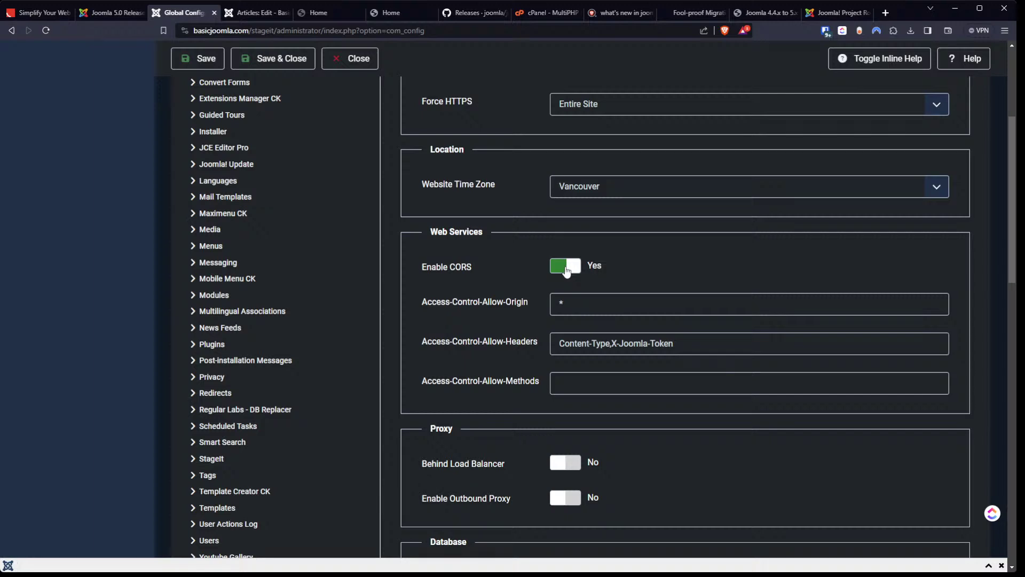
{"action": "scroll", "coordinate": [498, 312], "scroll_direction": "up", "scroll_amount": 5}
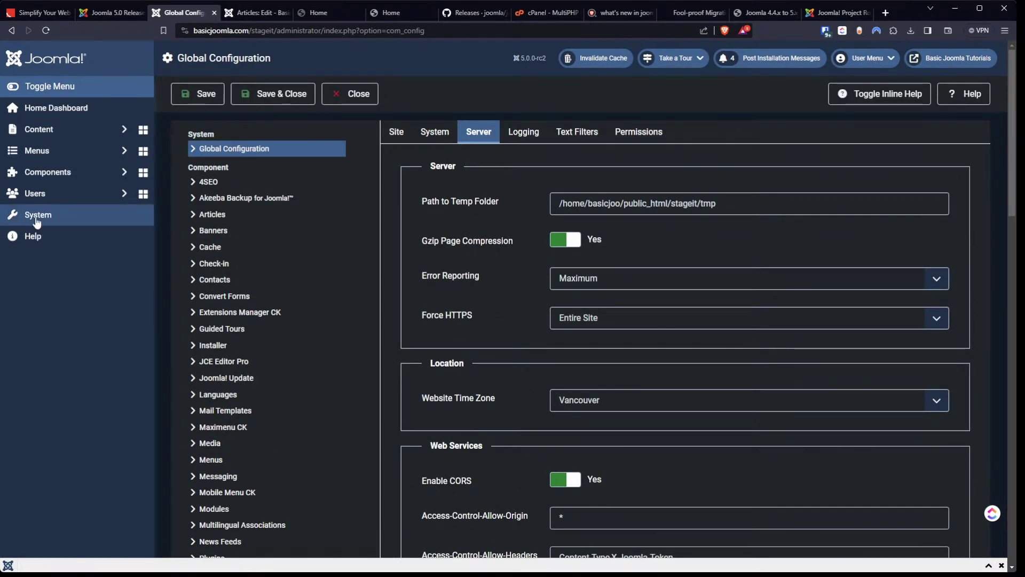
{"action": "scroll", "coordinate": [588, 320], "scroll_direction": "down", "scroll_amount": 3}
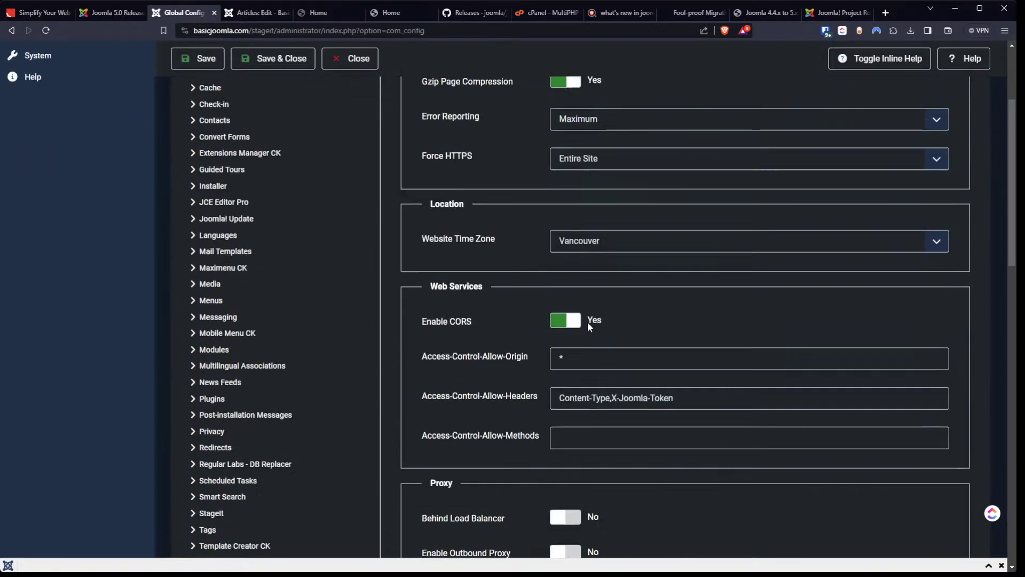
{"action": "scroll", "coordinate": [587, 320], "scroll_direction": "up", "scroll_amount": 3}
Open the Editor - TinyMCE plugin and examine its advanced settings and the group assignment and skin options of Set 0
{"action": "left_click", "coordinate": [32, 214]}
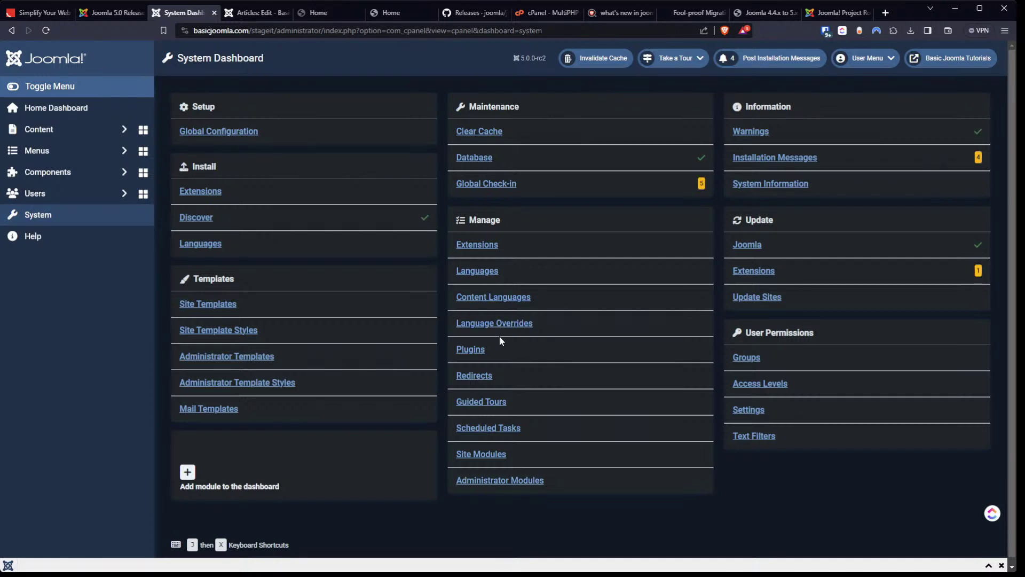
{"action": "left_click", "coordinate": [477, 355]}
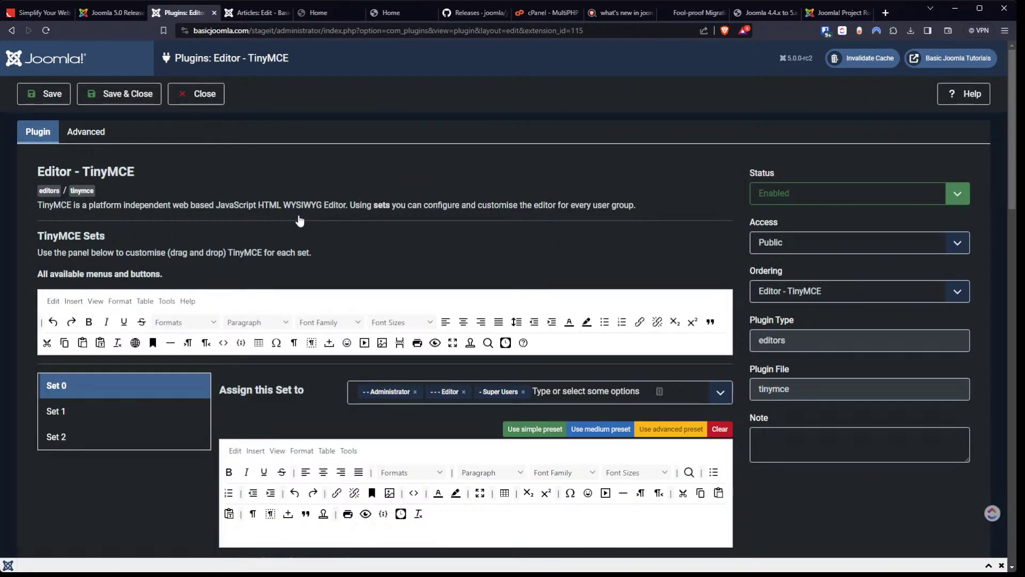
{"action": "left_click", "coordinate": [90, 135]}
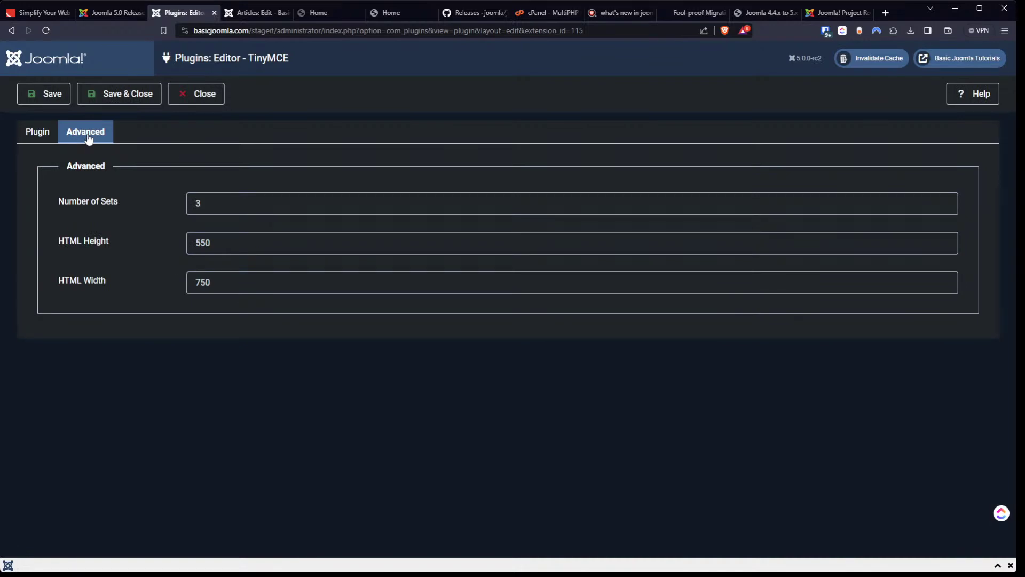
{"action": "left_click", "coordinate": [43, 139]}
{"action": "scroll", "coordinate": [285, 215], "scroll_direction": "down", "scroll_amount": 6}
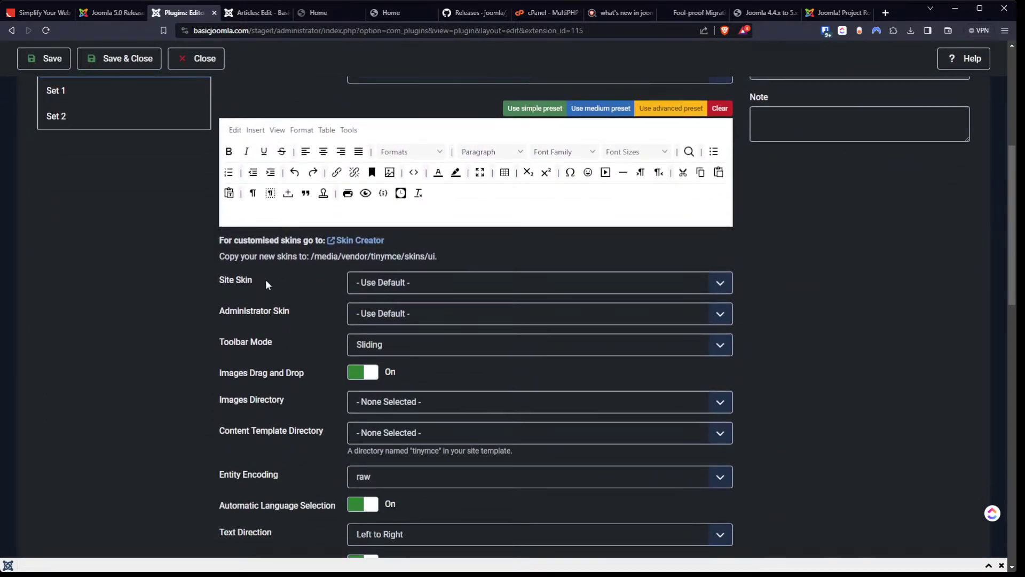
{"action": "left_click", "coordinate": [401, 315]}
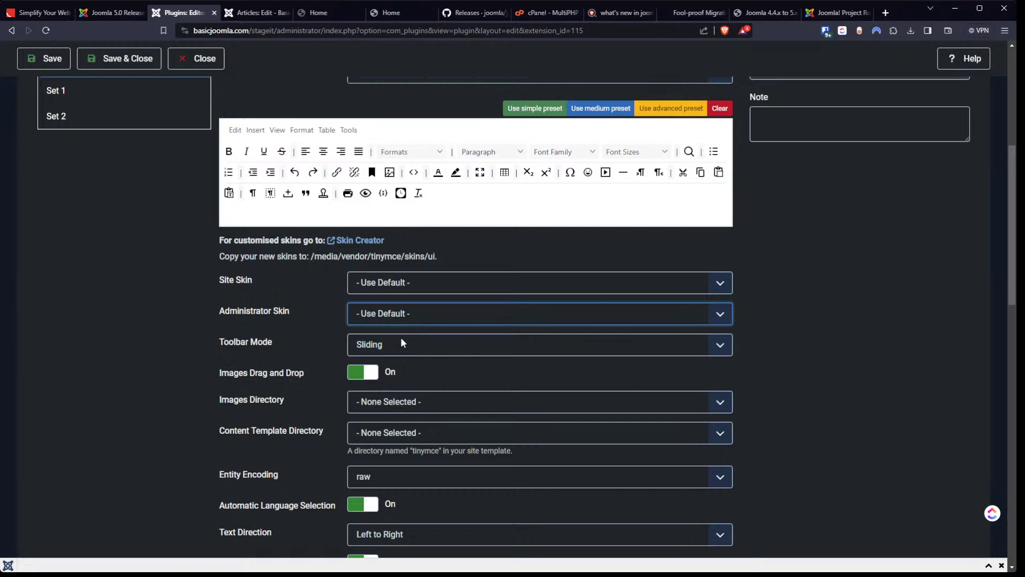
{"action": "left_click", "coordinate": [161, 311]}
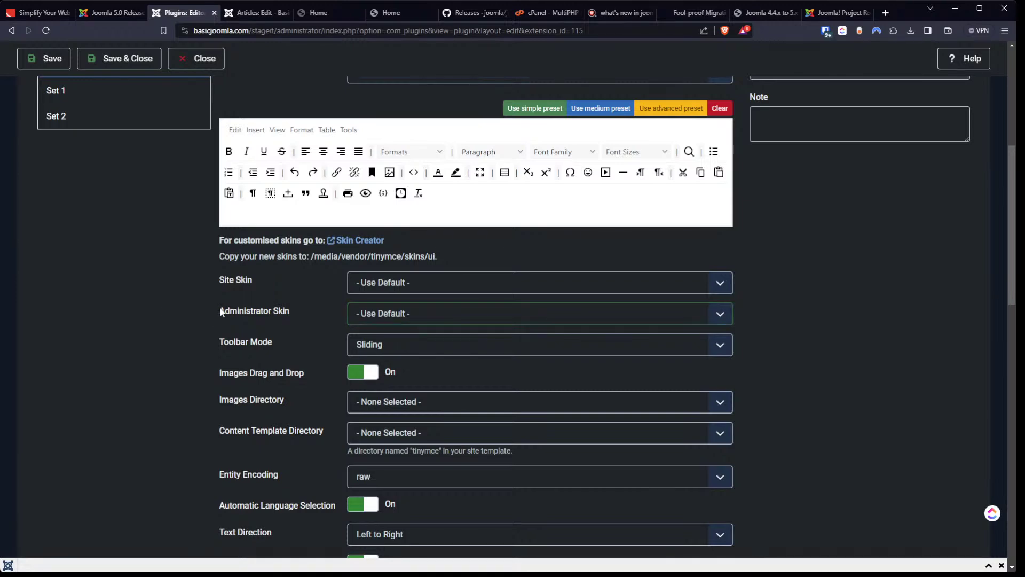
{"action": "scroll", "coordinate": [229, 310], "scroll_direction": "up", "scroll_amount": 3}
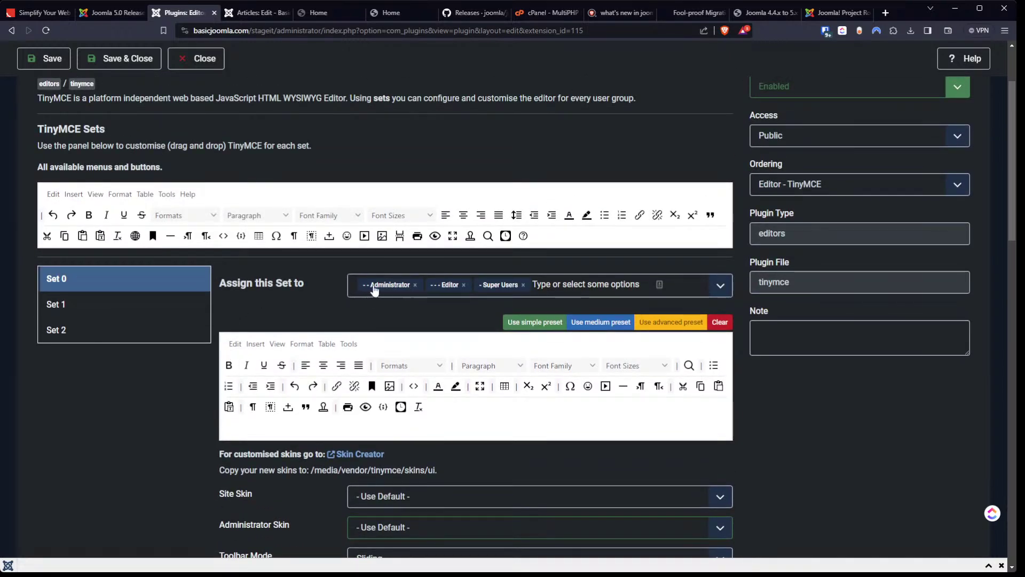
{"action": "scroll", "coordinate": [158, 311], "scroll_direction": "down", "scroll_amount": 4}
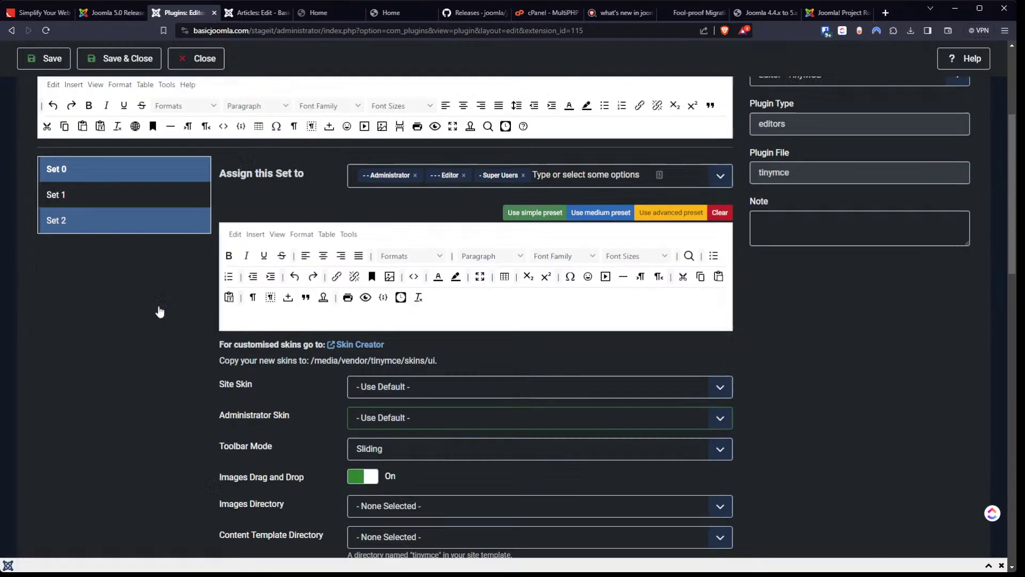
Set both the Site Skin and Administrator Skin of TinyMCE Set 0 to tinymce-5, review the remaining options and save the plugin
{"action": "left_click", "coordinate": [373, 287]}
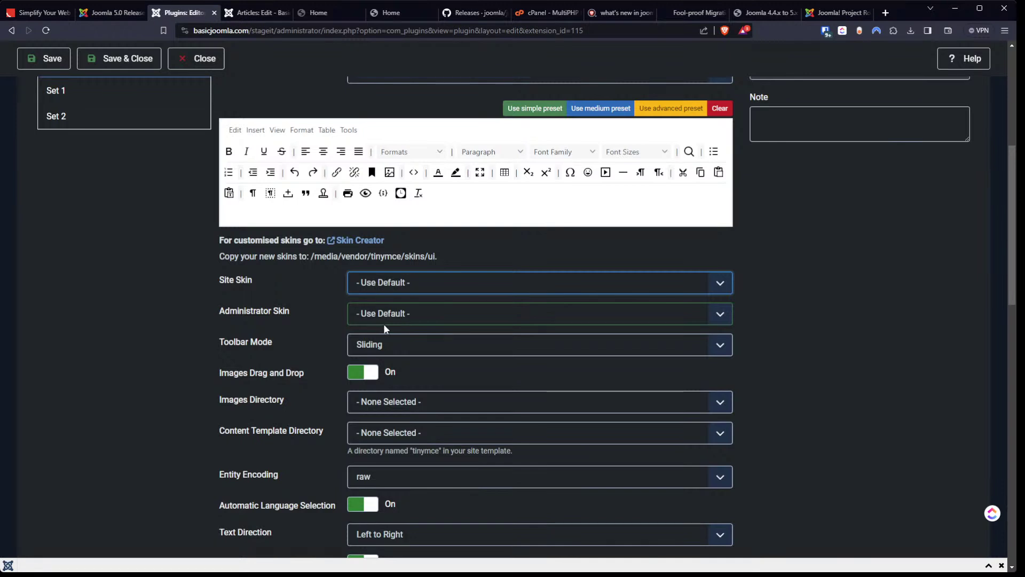
{"action": "key", "text": "Down"}
{"action": "left_click", "coordinate": [383, 320]}
{"action": "key", "text": "Down"}
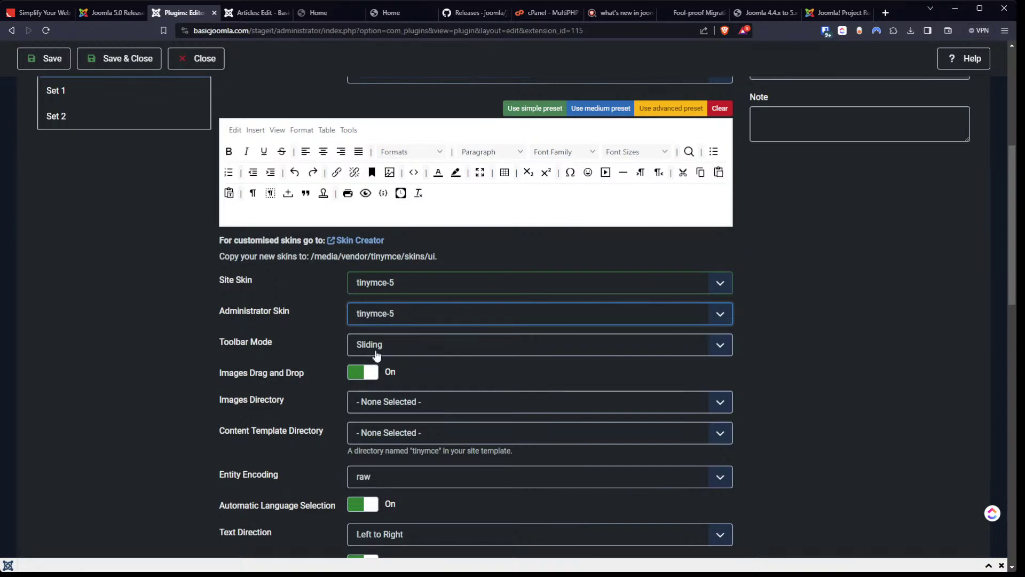
{"action": "left_click", "coordinate": [375, 346]}
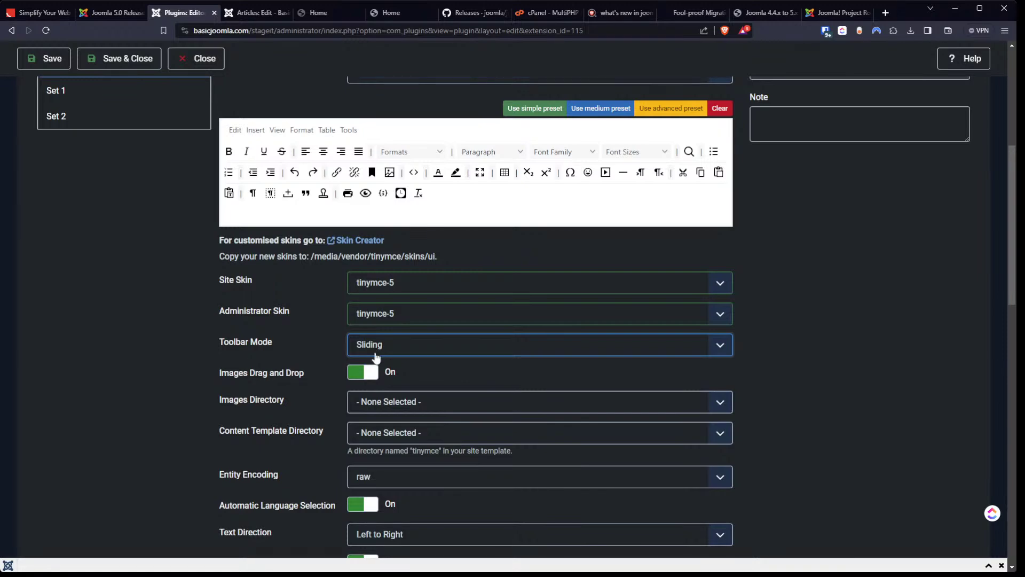
{"action": "scroll", "coordinate": [369, 411], "scroll_direction": "down", "scroll_amount": 3}
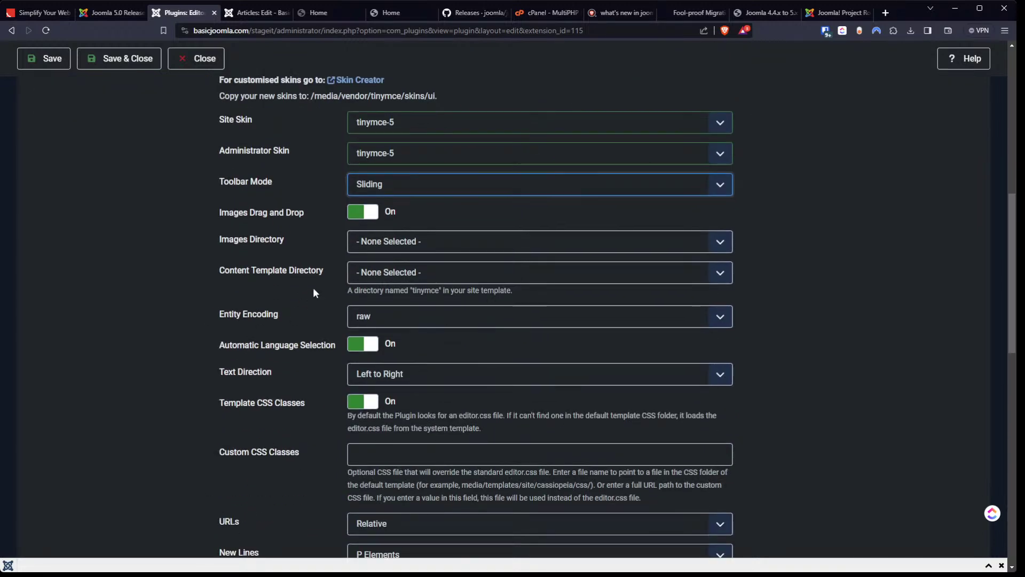
{"action": "scroll", "coordinate": [296, 311], "scroll_direction": "down", "scroll_amount": 1}
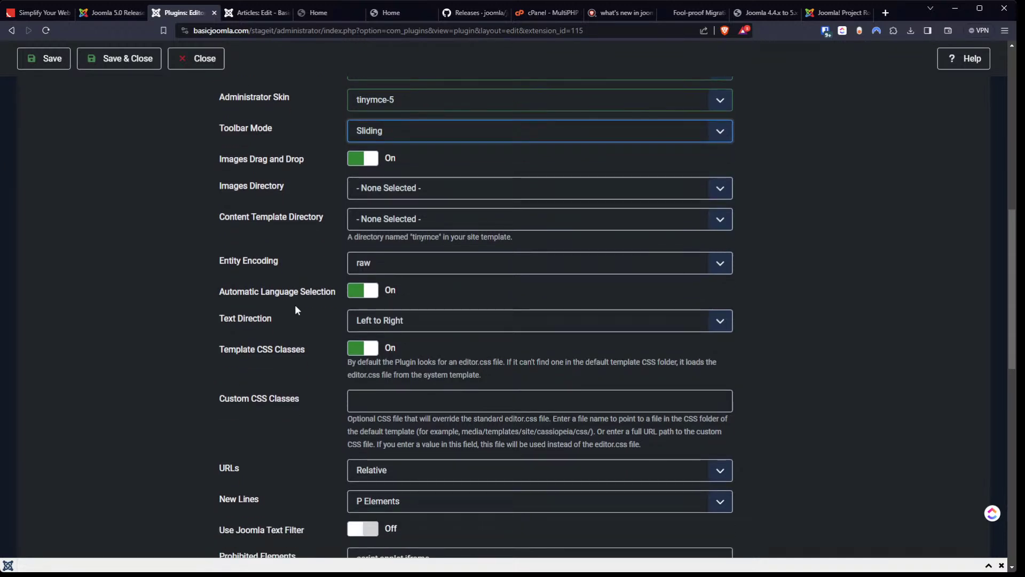
{"action": "scroll", "coordinate": [296, 310], "scroll_direction": "down", "scroll_amount": 2}
{"action": "scroll", "coordinate": [297, 309], "scroll_direction": "down", "scroll_amount": 1}
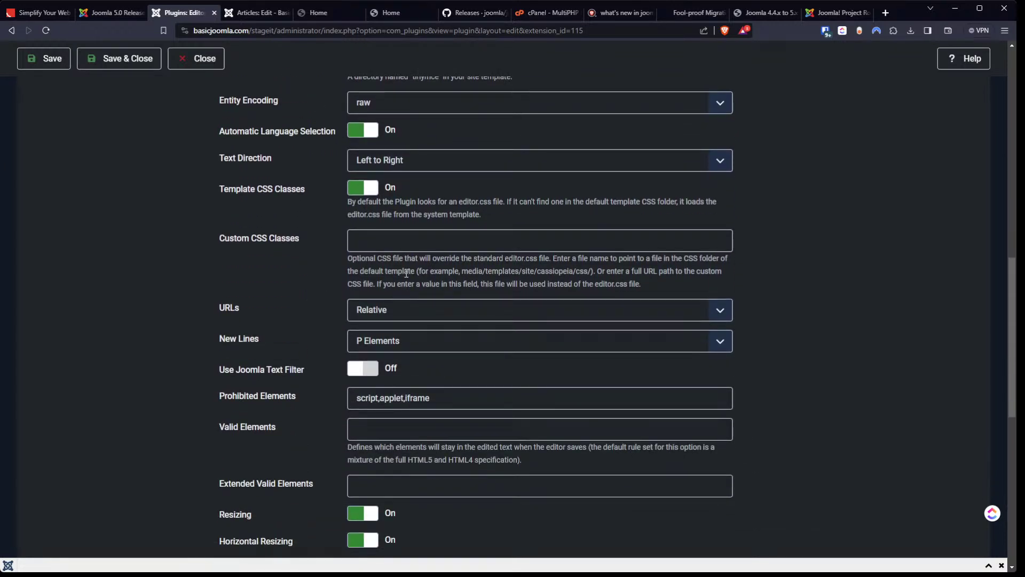
{"action": "scroll", "coordinate": [320, 288], "scroll_direction": "down", "scroll_amount": 2}
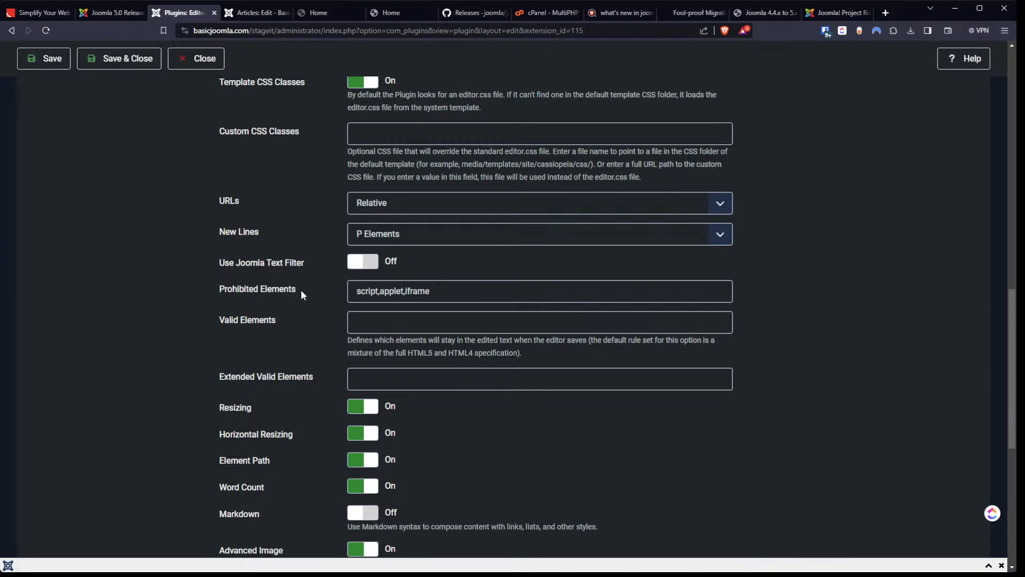
{"action": "left_click", "coordinate": [47, 58]}
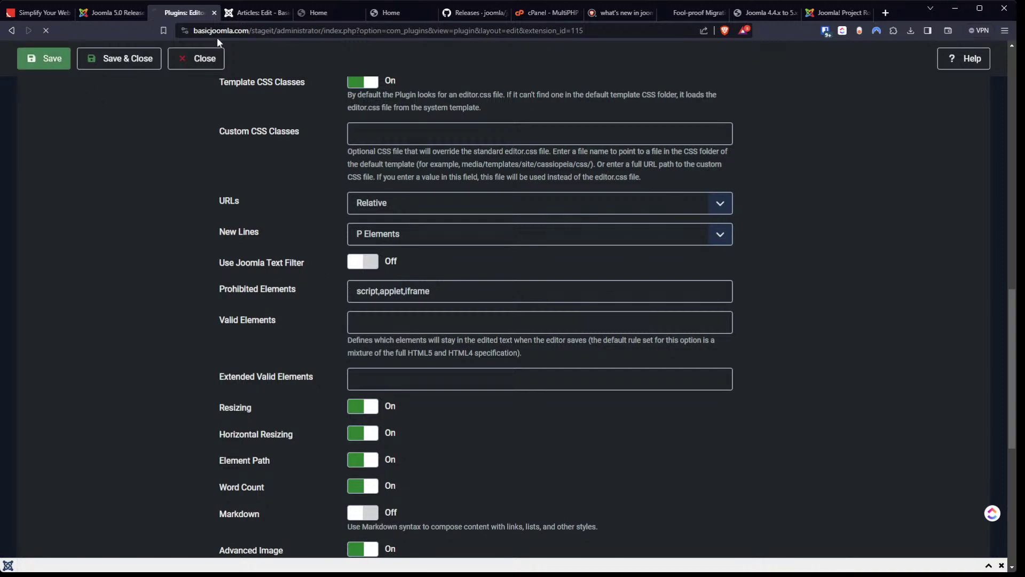
Reload the featured-article_test (2) edit page and check whether the article text editor and Toggle Editor control work
{"action": "left_click", "coordinate": [249, 12]}
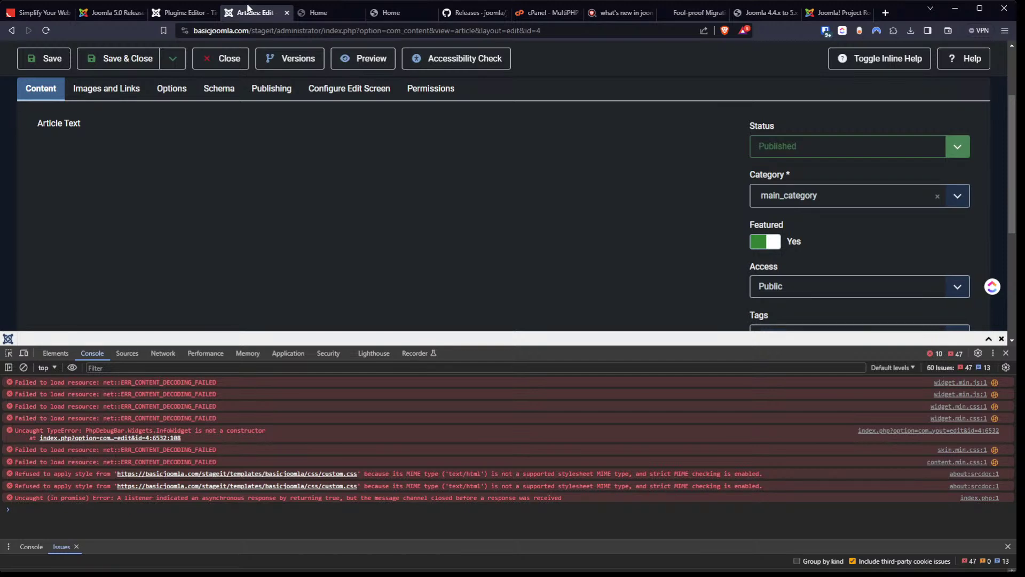
{"action": "key", "text": "F5"}
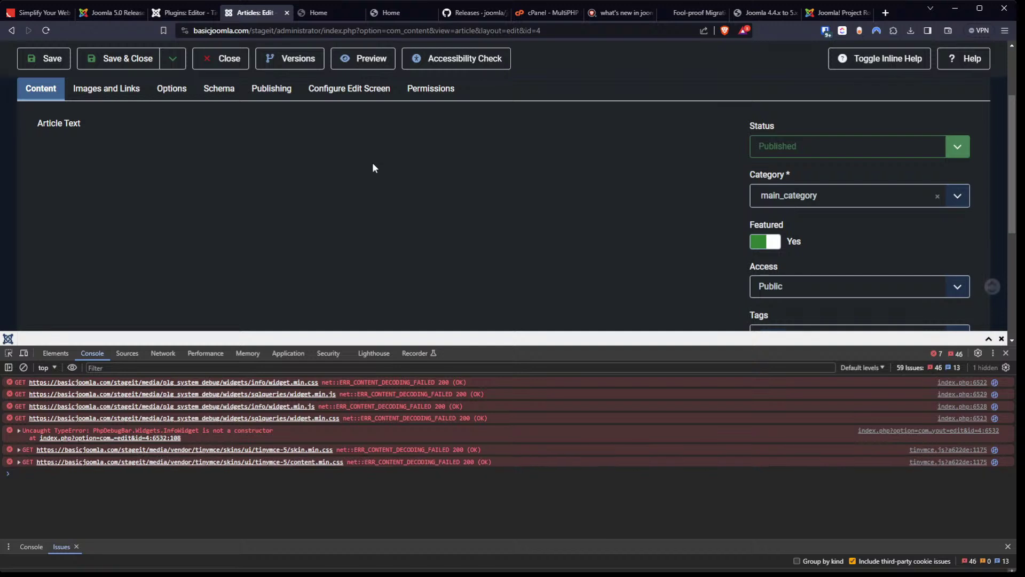
{"action": "scroll", "coordinate": [379, 166], "scroll_direction": "down", "scroll_amount": 2}
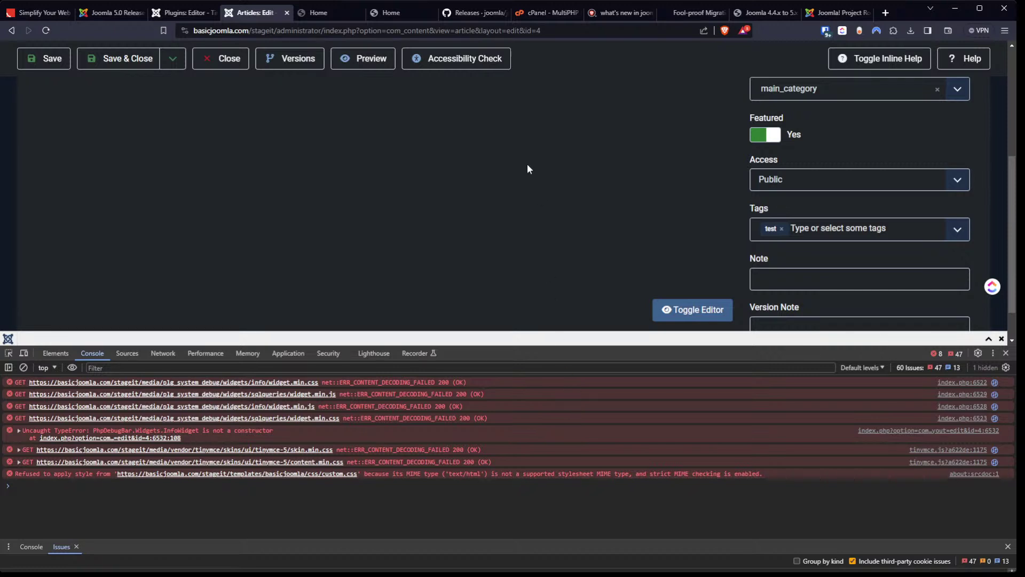
Close the TinyMCE plugin, clear the plugin search and filter the plugin list by the element tinymce
{"action": "left_click", "coordinate": [182, 12]}
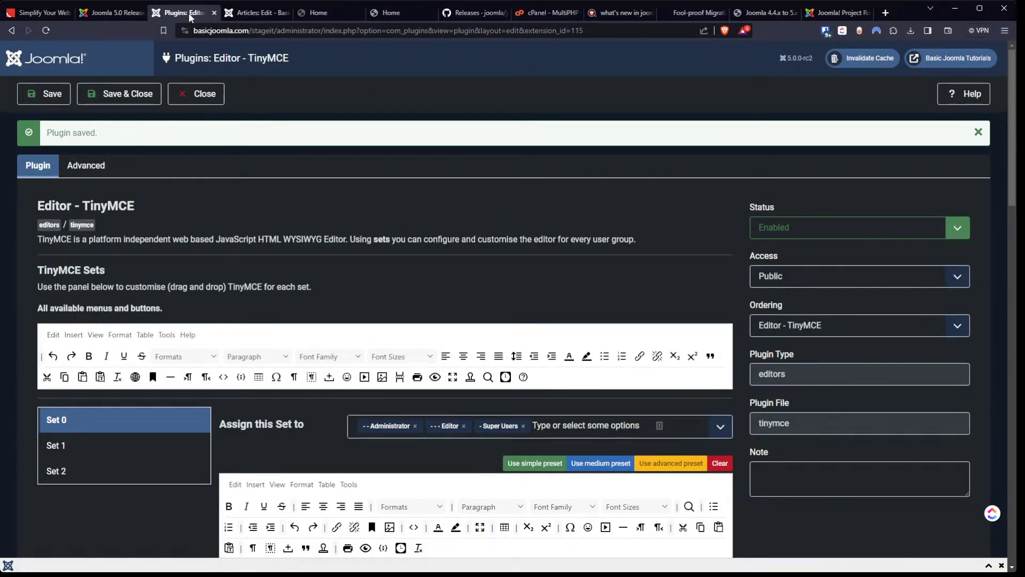
{"action": "left_click", "coordinate": [209, 92]}
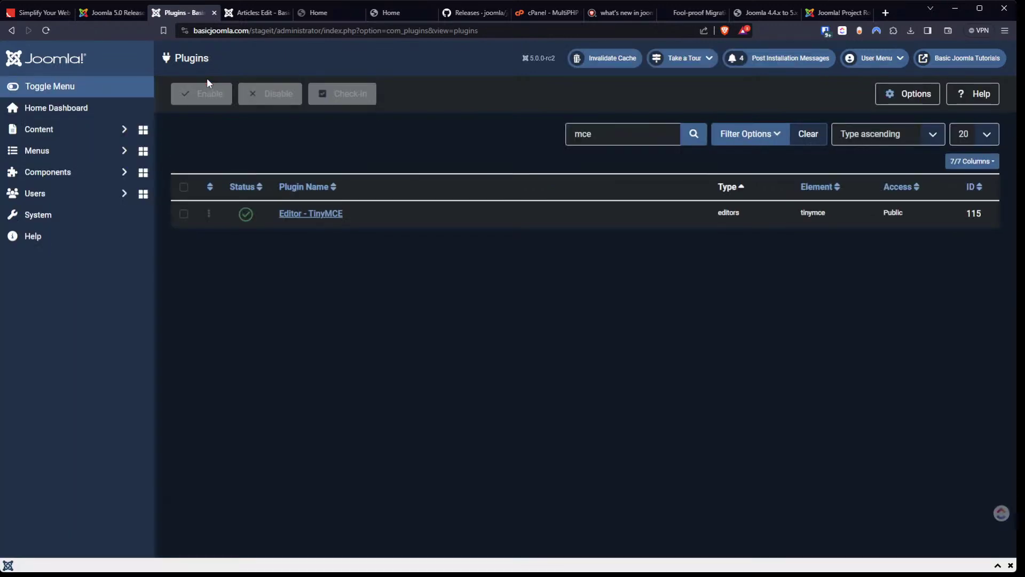
{"action": "left_click", "coordinate": [807, 135]}
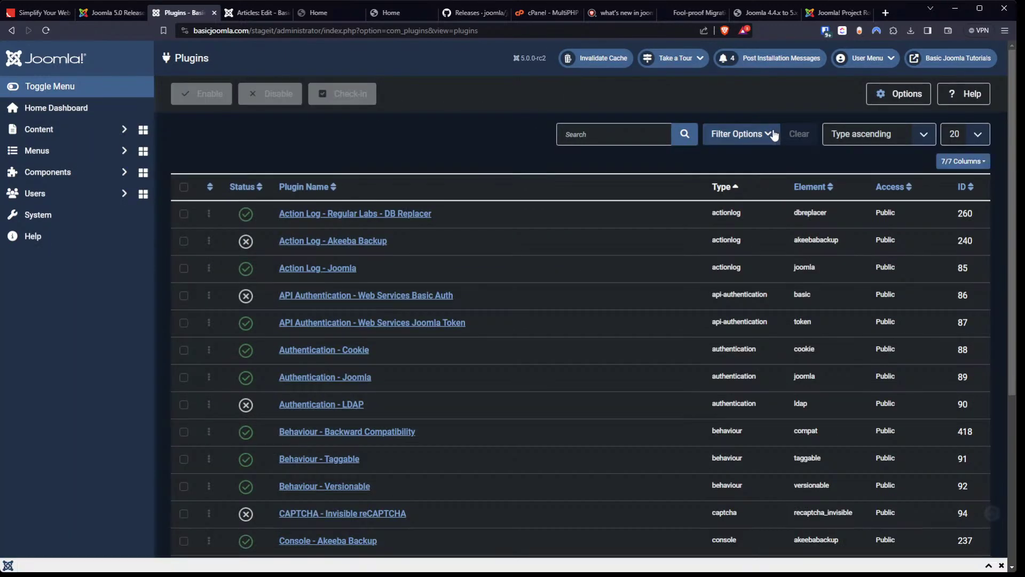
{"action": "left_click", "coordinate": [771, 134]}
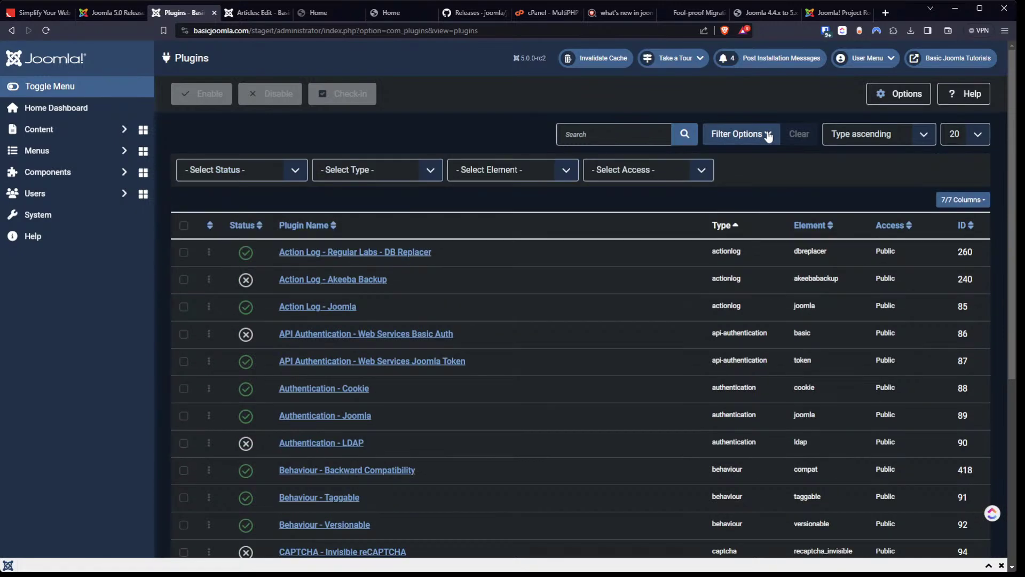
{"action": "left_click", "coordinate": [367, 172]}
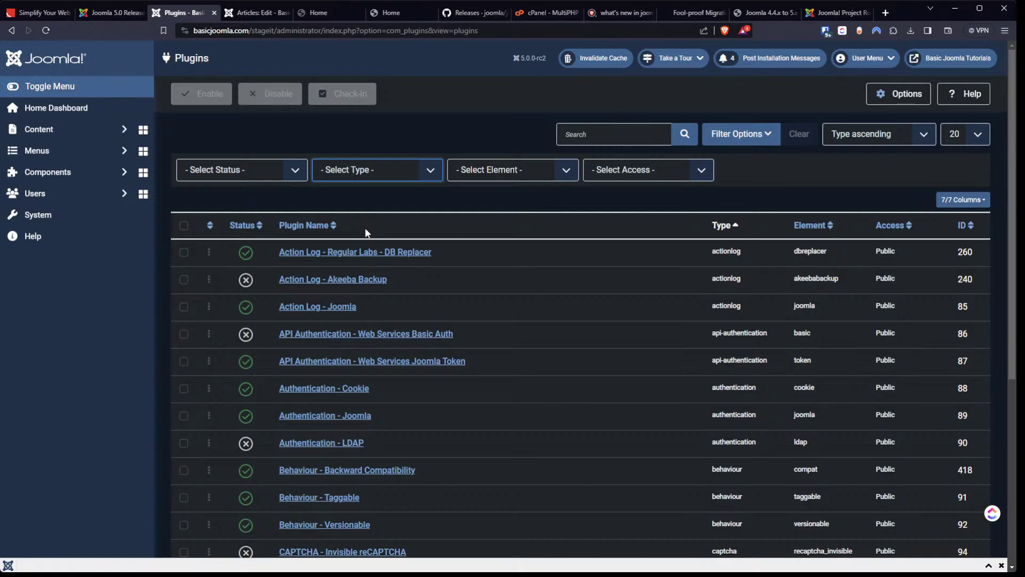
{"action": "left_click", "coordinate": [523, 178]}
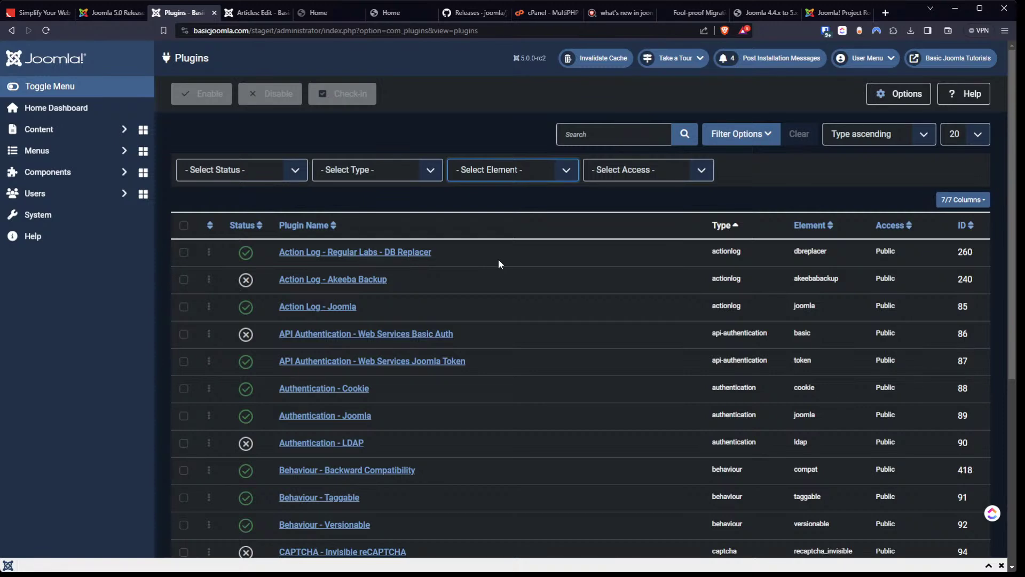
{"action": "left_click", "coordinate": [485, 217]}
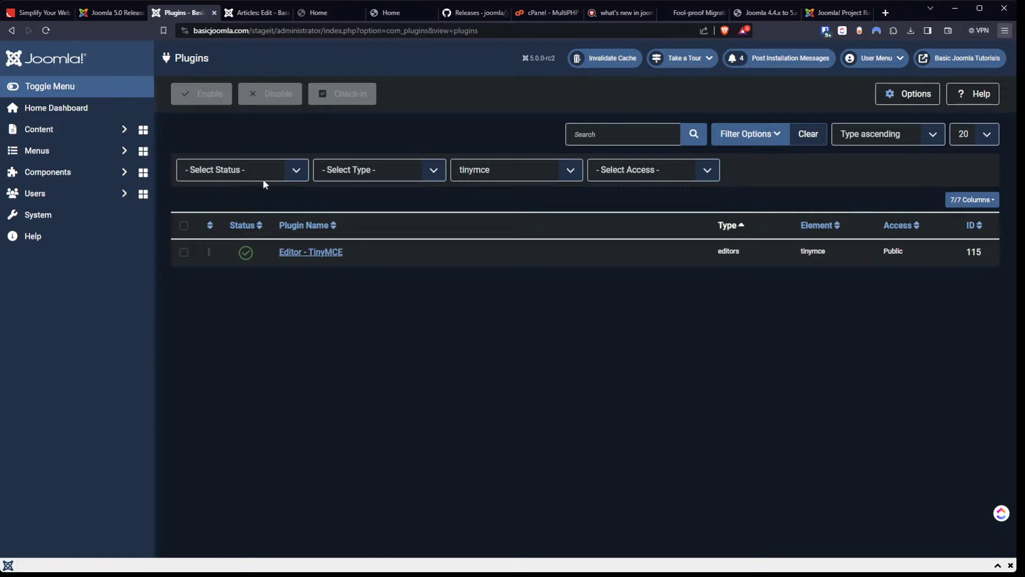
Delete all cache groups from the site's Clear Cache maintenance page
{"action": "left_click", "coordinate": [61, 213]}
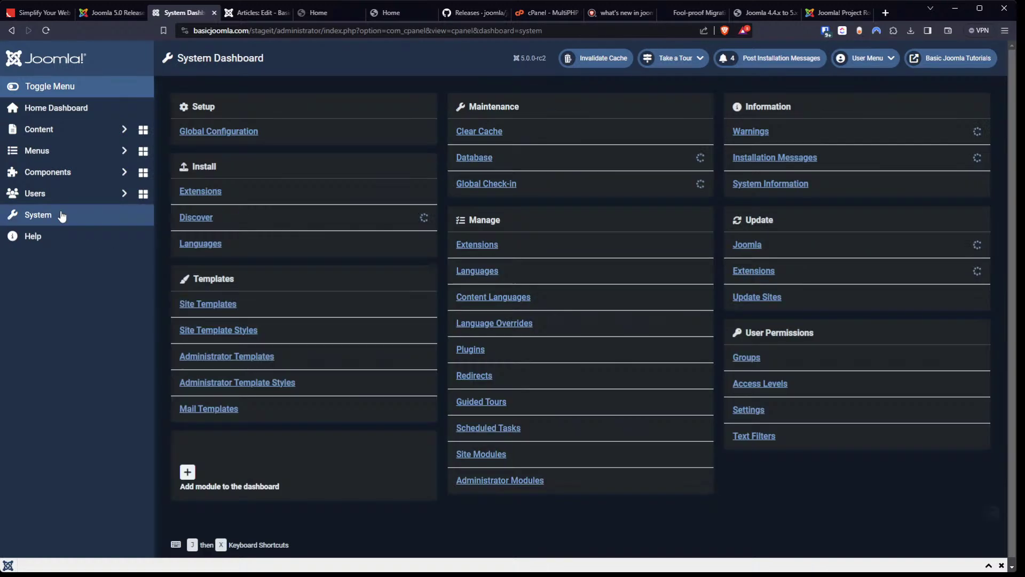
{"action": "left_click", "coordinate": [470, 132]}
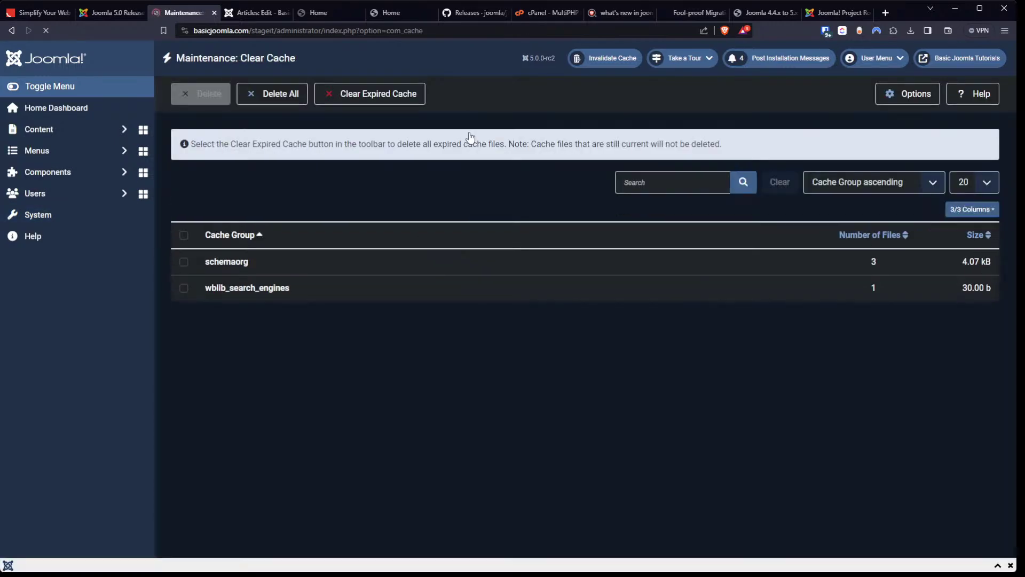
{"action": "left_click", "coordinate": [184, 235]}
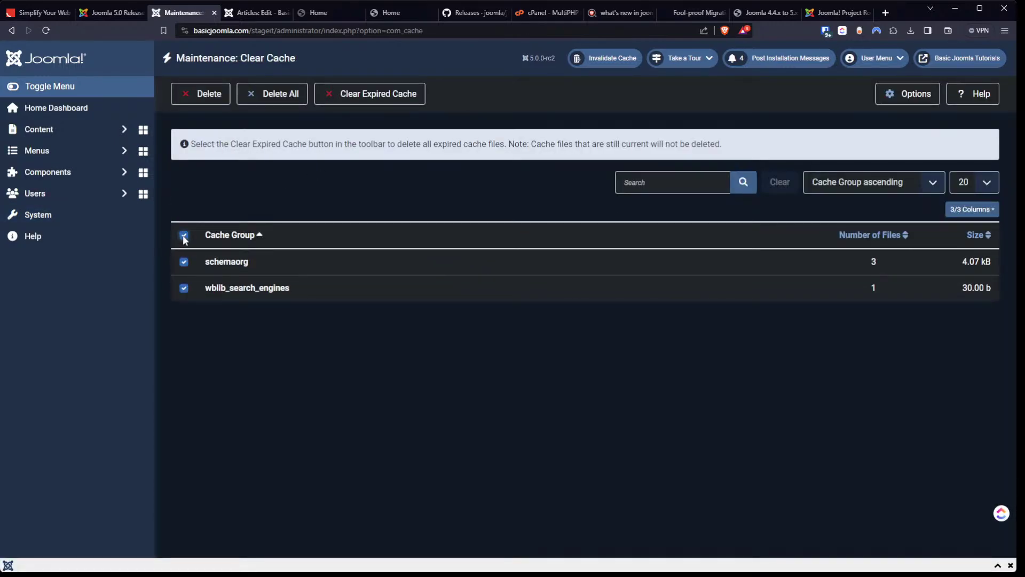
{"action": "left_click", "coordinate": [292, 95]}
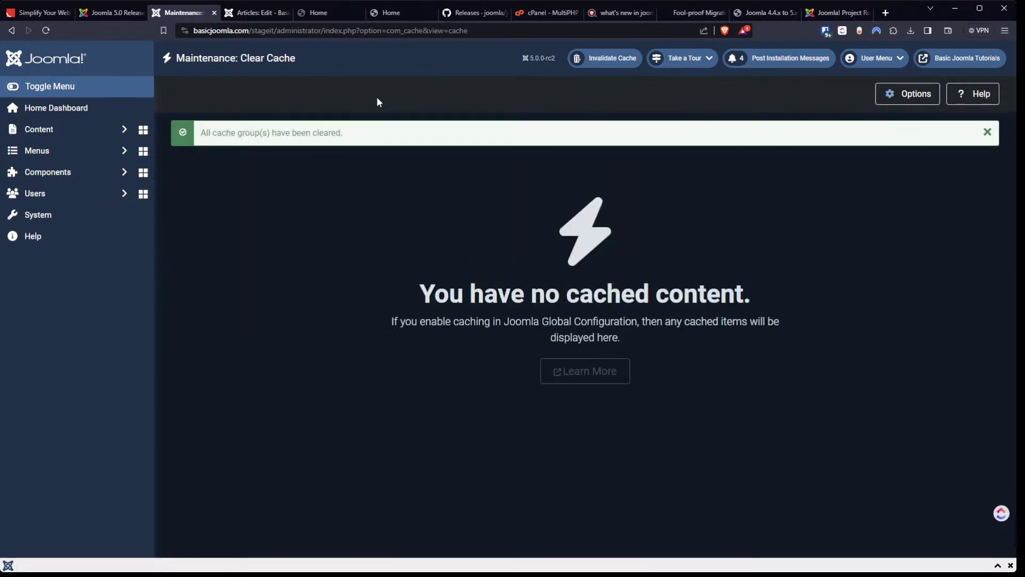
Reload the featured-article_test (2) edit page to recheck its text editor, and close the article
{"action": "left_click", "coordinate": [257, 12]}
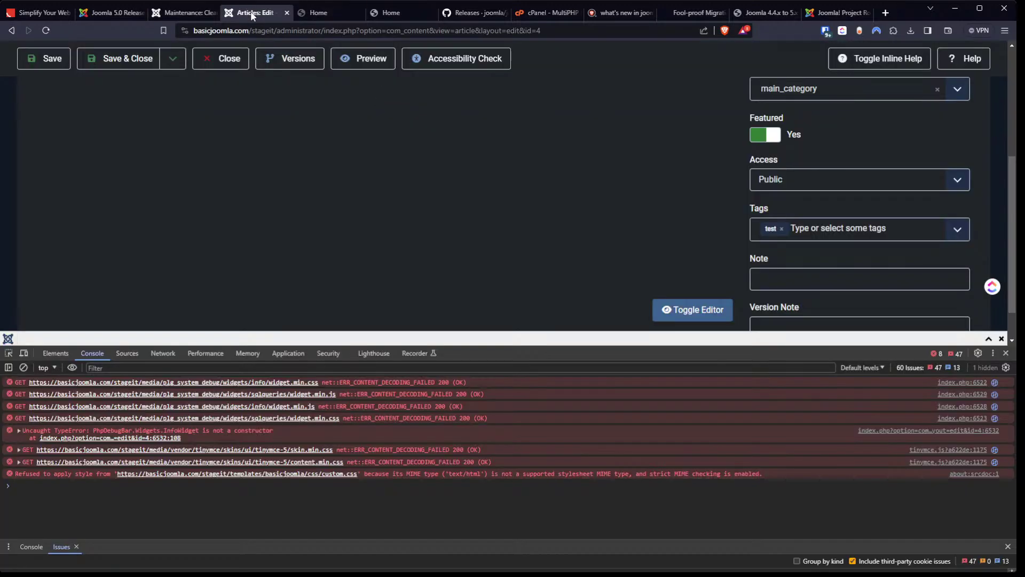
{"action": "left_click", "coordinate": [50, 31]}
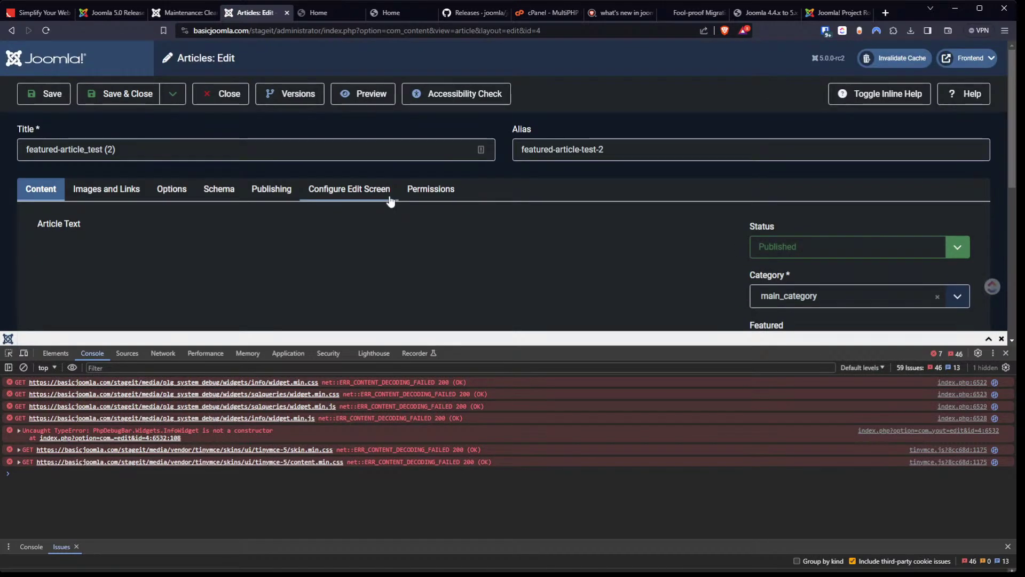
{"action": "left_click", "coordinate": [967, 61]}
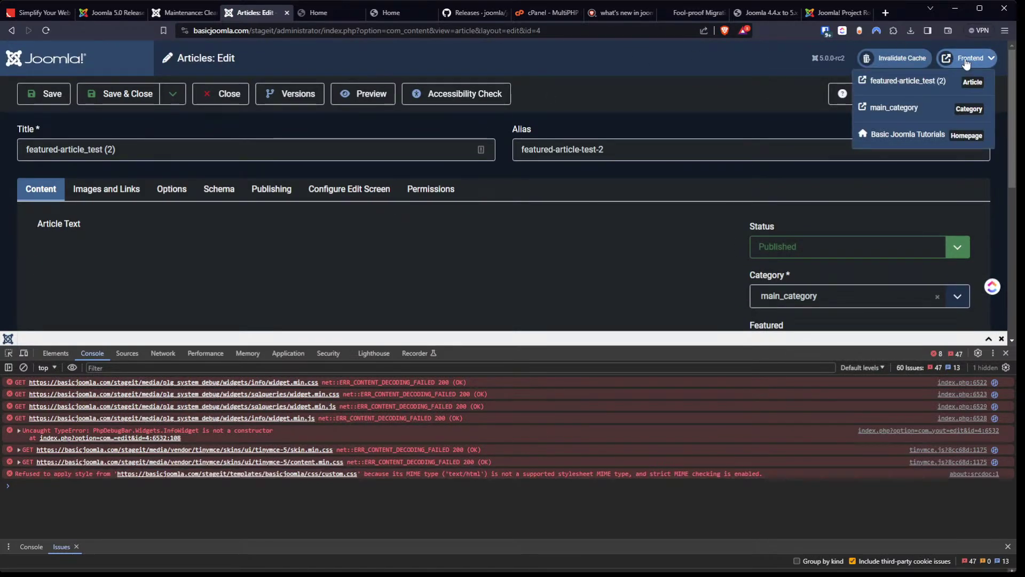
{"action": "left_click", "coordinate": [739, 89]}
{"action": "left_click", "coordinate": [230, 101]}
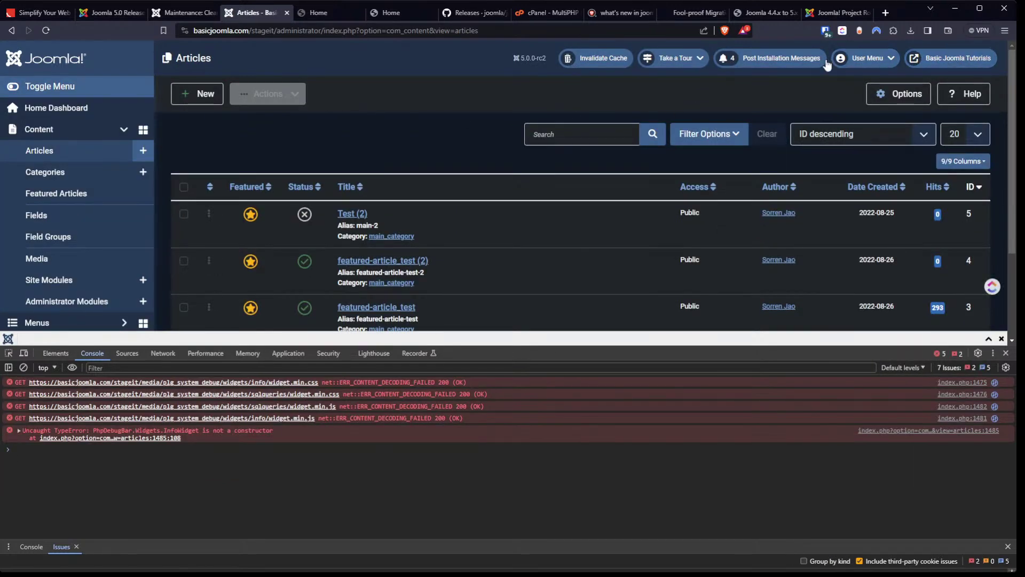
Log out of the Joomla administrator and turn off the browser's Shields for the site
{"action": "left_click", "coordinate": [865, 57]}
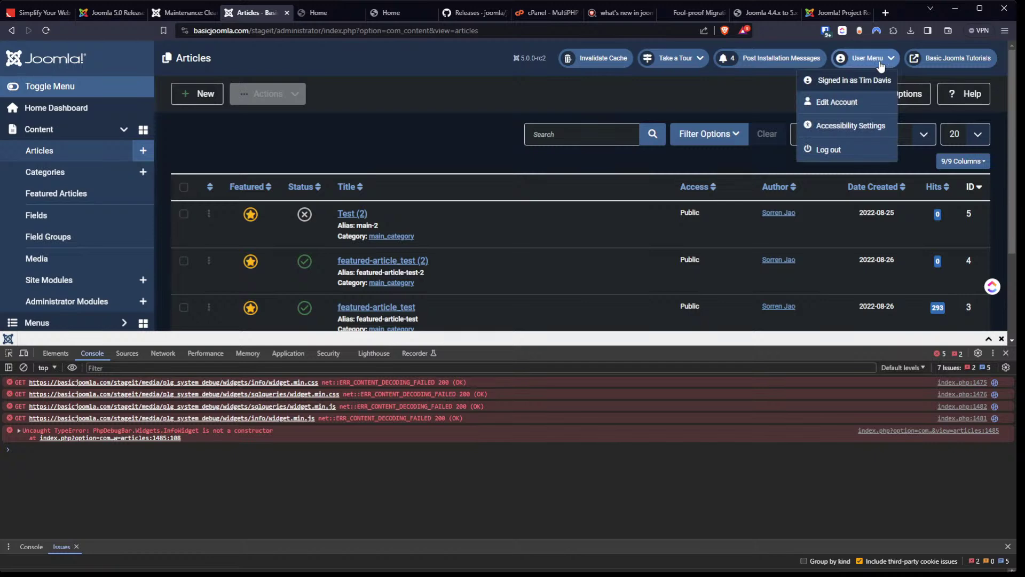
{"action": "left_click", "coordinate": [851, 150]}
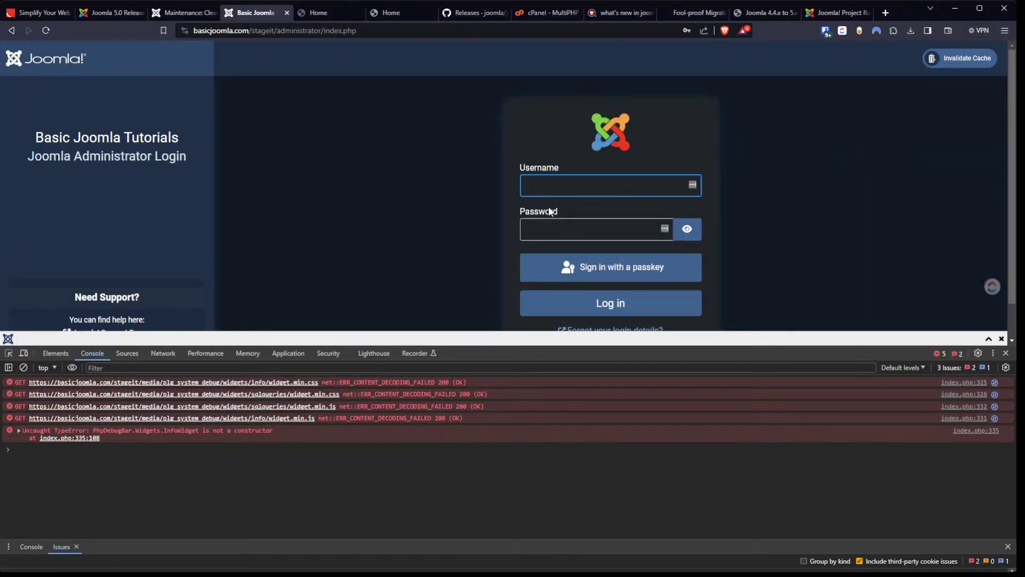
{"action": "left_click", "coordinate": [616, 219]}
{"action": "left_click", "coordinate": [725, 32]}
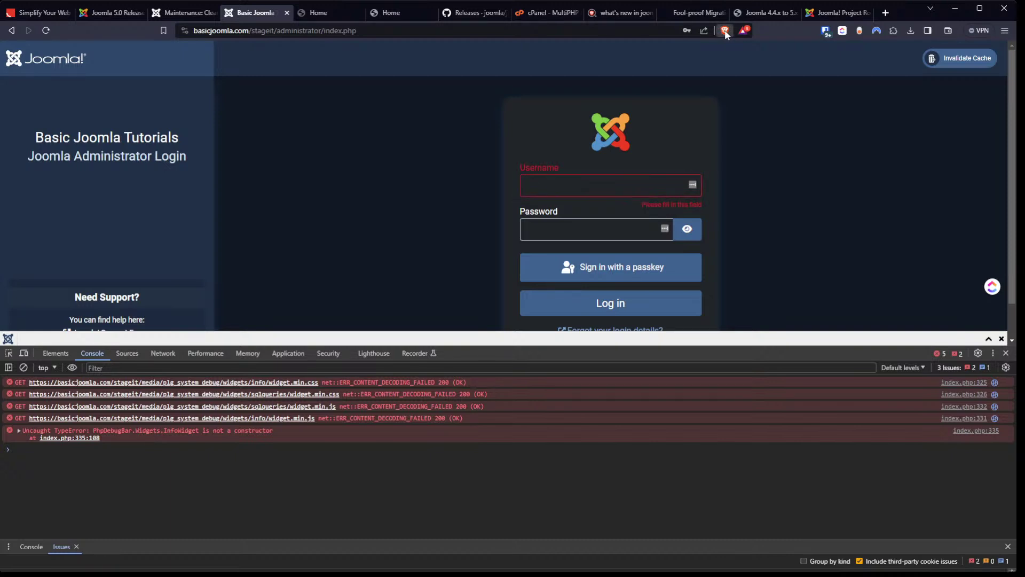
{"action": "left_click", "coordinate": [706, 112]}
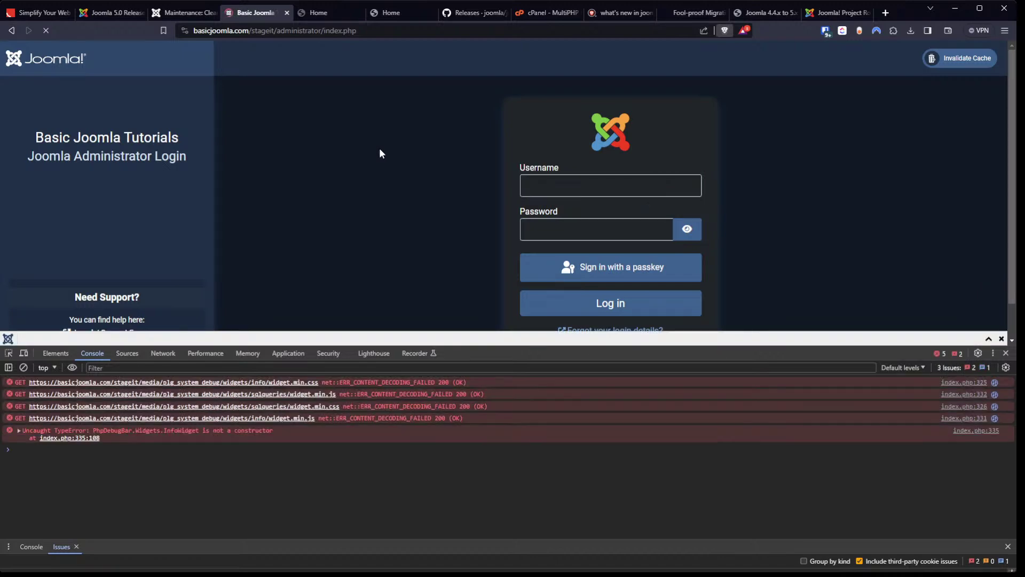
Fill in the administrator username and password with the saved credentials and log in
{"action": "left_click", "coordinate": [603, 186]}
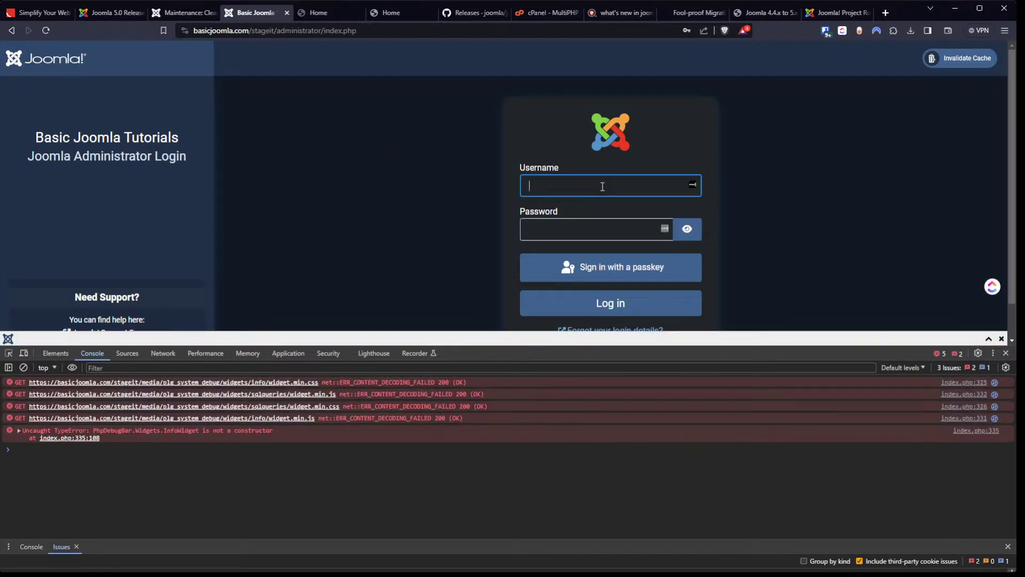
{"action": "left_click", "coordinate": [614, 217]}
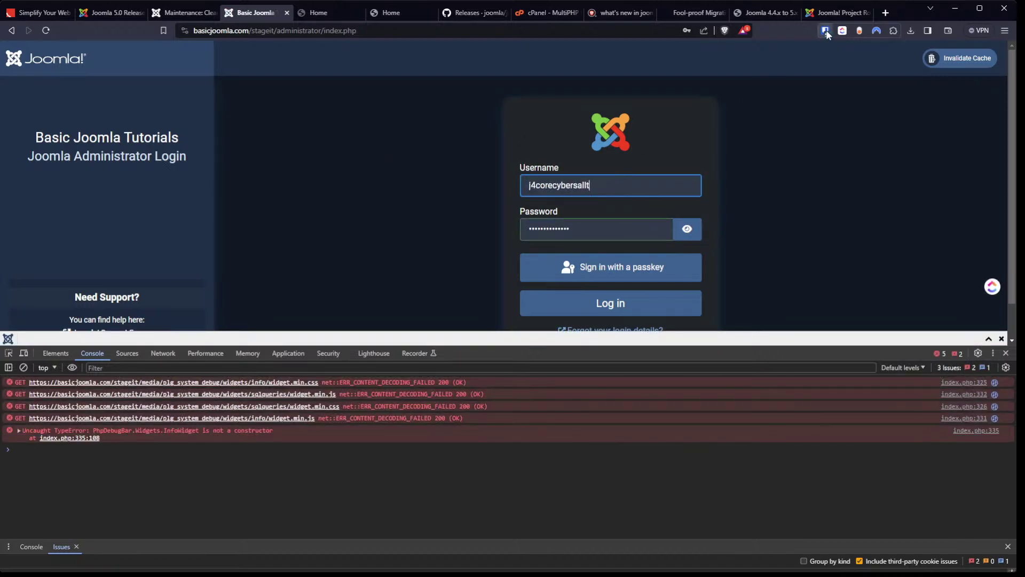
{"action": "left_click", "coordinate": [806, 53]}
{"action": "key", "text": "ctrl+shift+l"}
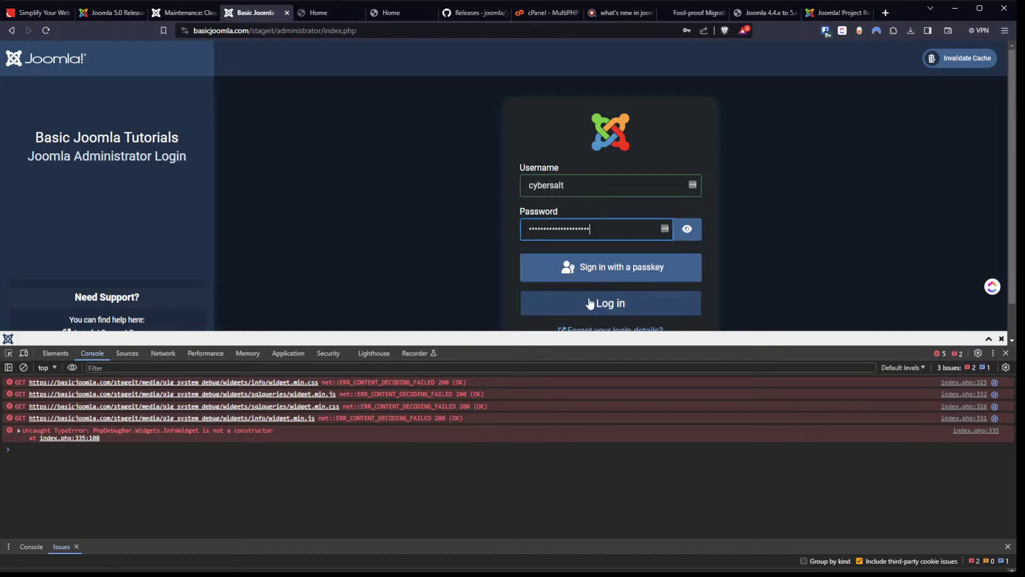
{"action": "left_click", "coordinate": [590, 303]}
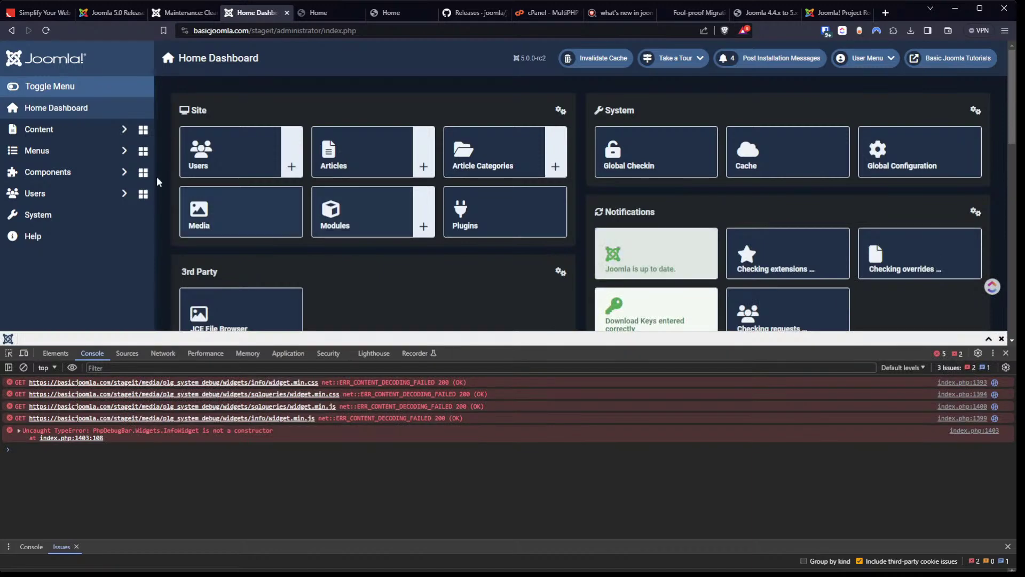
Open the featured-article_test (2) article from the article list and examine its text area and the console errors
{"action": "left_click", "coordinate": [67, 133]}
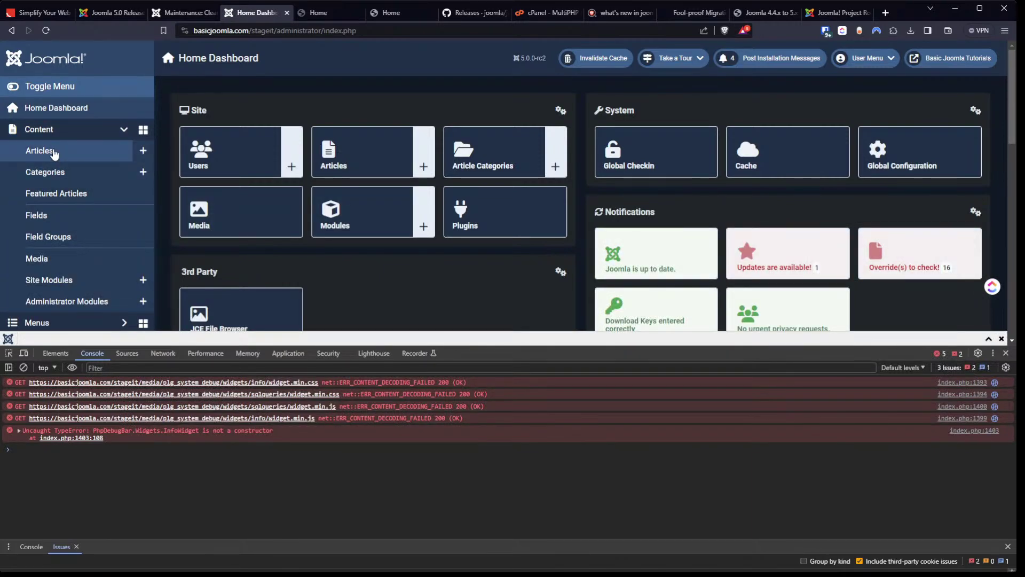
{"action": "left_click", "coordinate": [54, 153]}
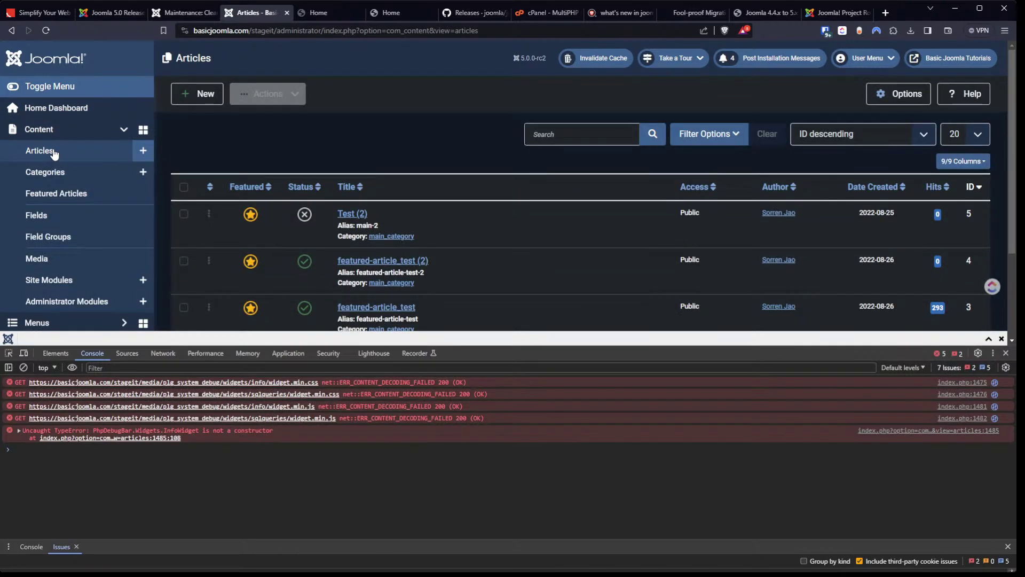
{"action": "left_click", "coordinate": [388, 264]}
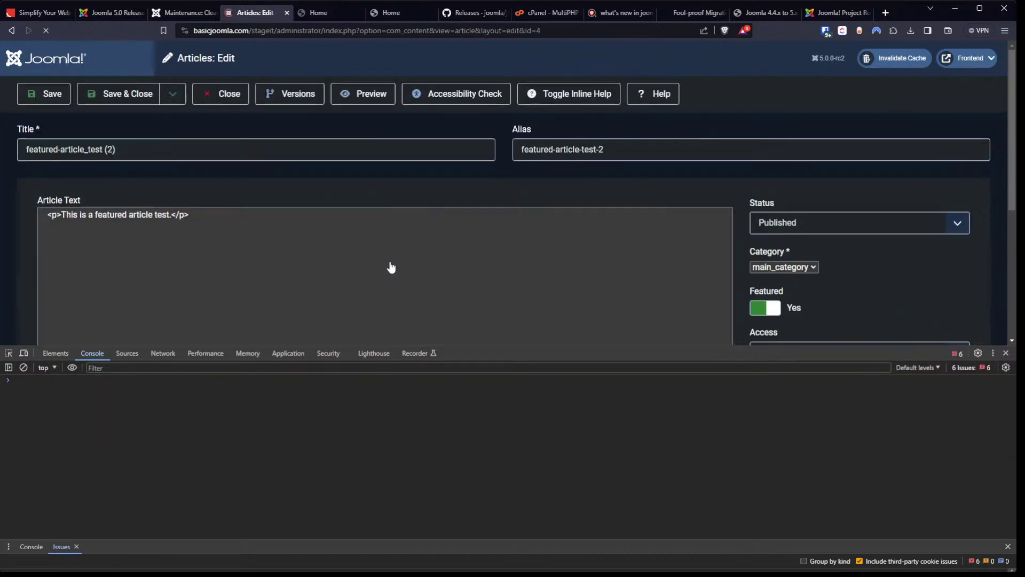
{"action": "scroll", "coordinate": [391, 267], "scroll_direction": "down", "scroll_amount": 4}
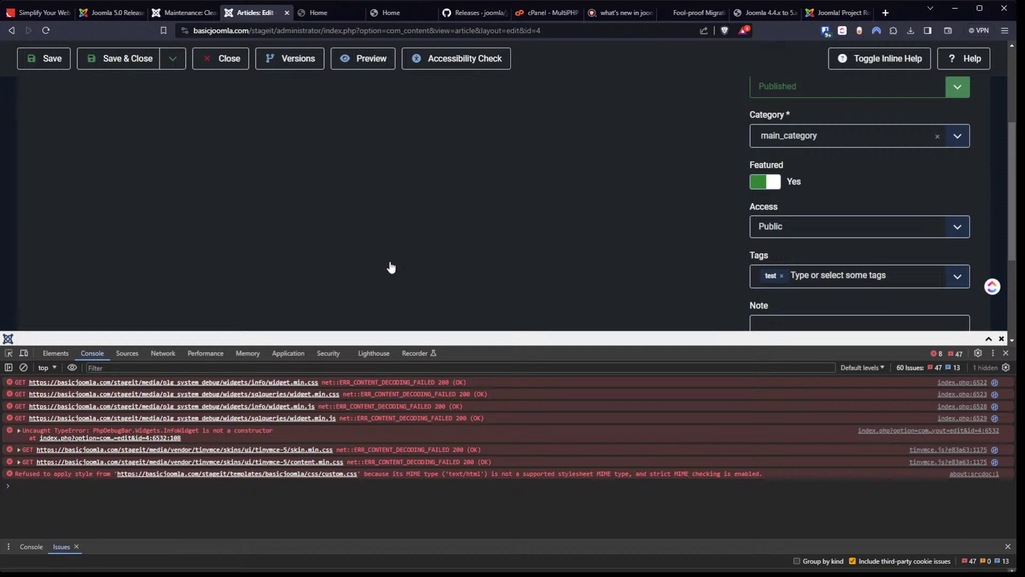
{"action": "scroll", "coordinate": [389, 266], "scroll_direction": "up", "scroll_amount": 4}
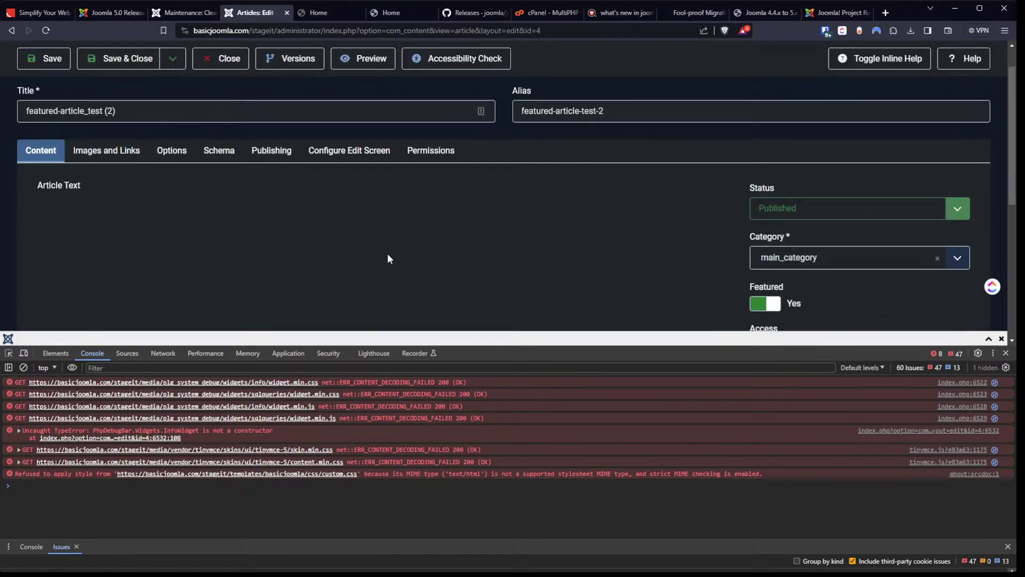
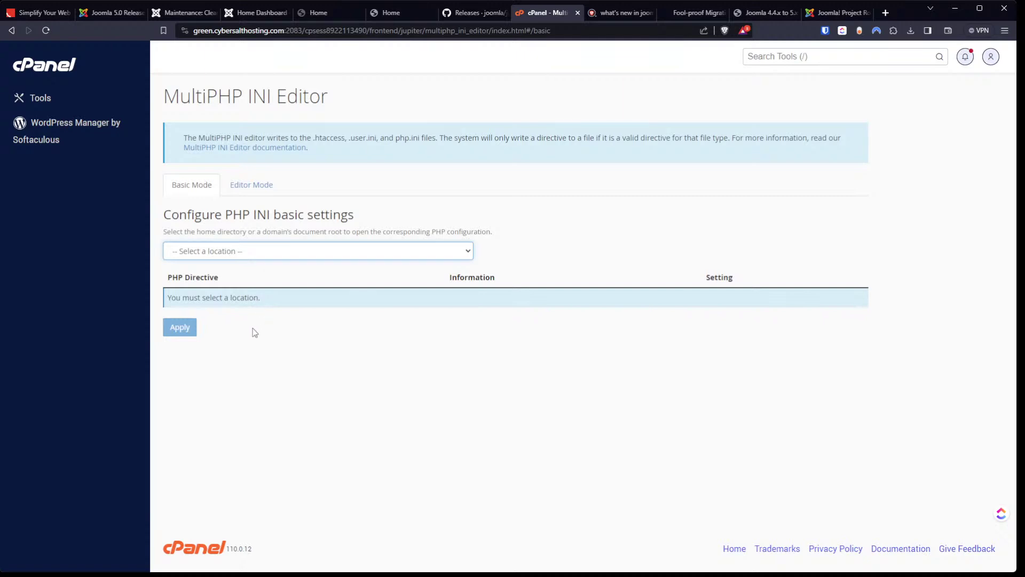
In cPanel's MultiPHP INI Editor, choose the basicjoomla.com location and review its PHP version and directive settings
{"action": "key", "text": "Down"}
{"action": "scroll", "coordinate": [276, 272], "scroll_direction": "down", "scroll_amount": 3}
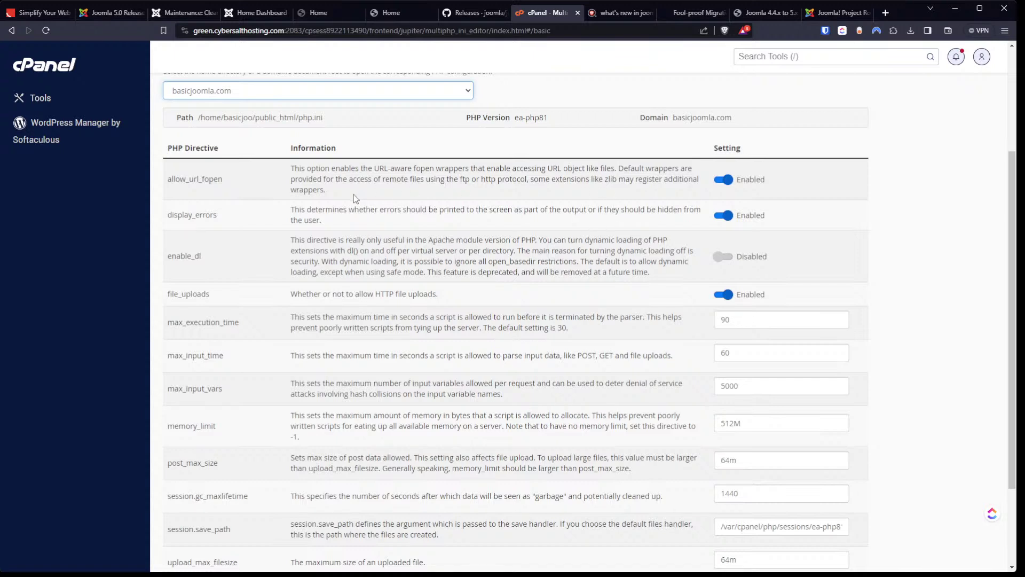
{"action": "scroll", "coordinate": [354, 196], "scroll_direction": "up", "scroll_amount": 1}
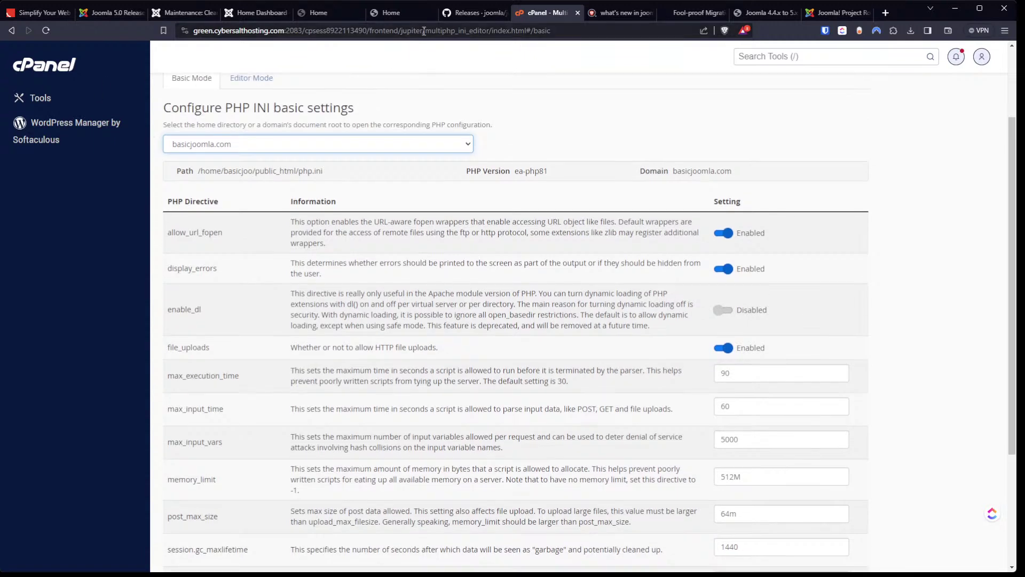
{"action": "scroll", "coordinate": [492, 117], "scroll_direction": "up", "scroll_amount": 2}
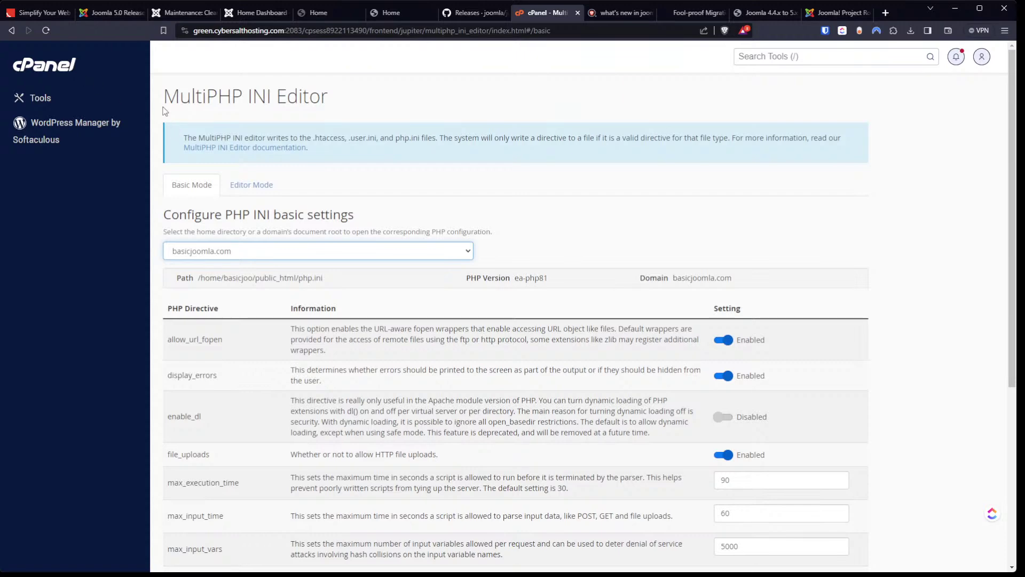
Open cPanel's File Manager and go to the public_html/administrator/logs folder
{"action": "left_click", "coordinate": [45, 76]}
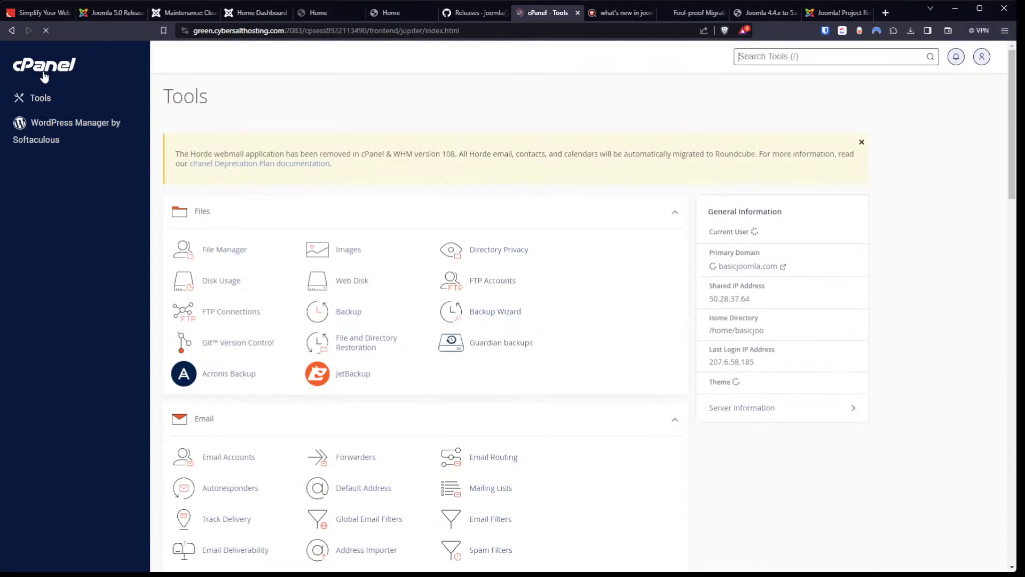
{"action": "left_click", "coordinate": [224, 251]}
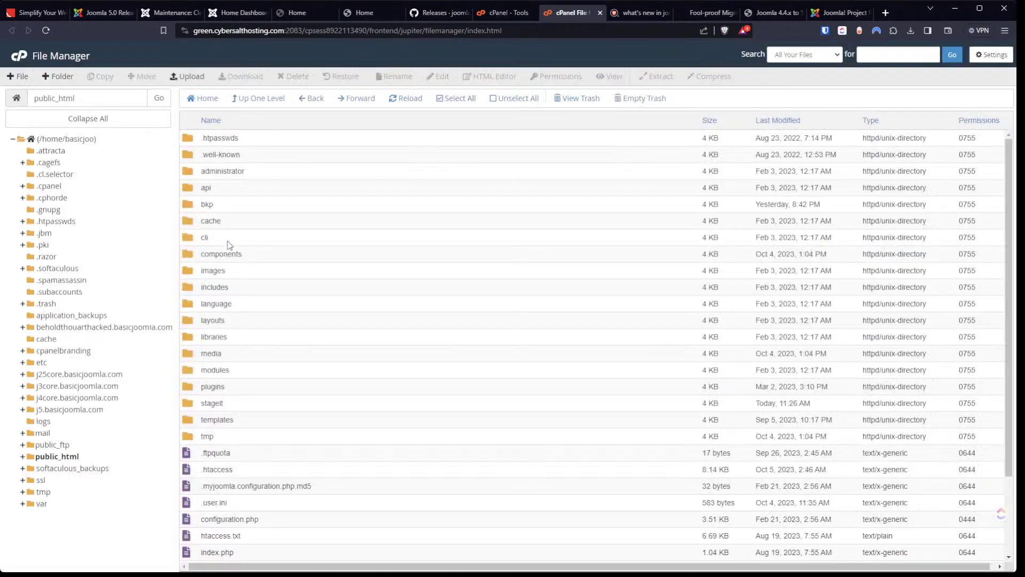
{"action": "left_click", "coordinate": [68, 459]}
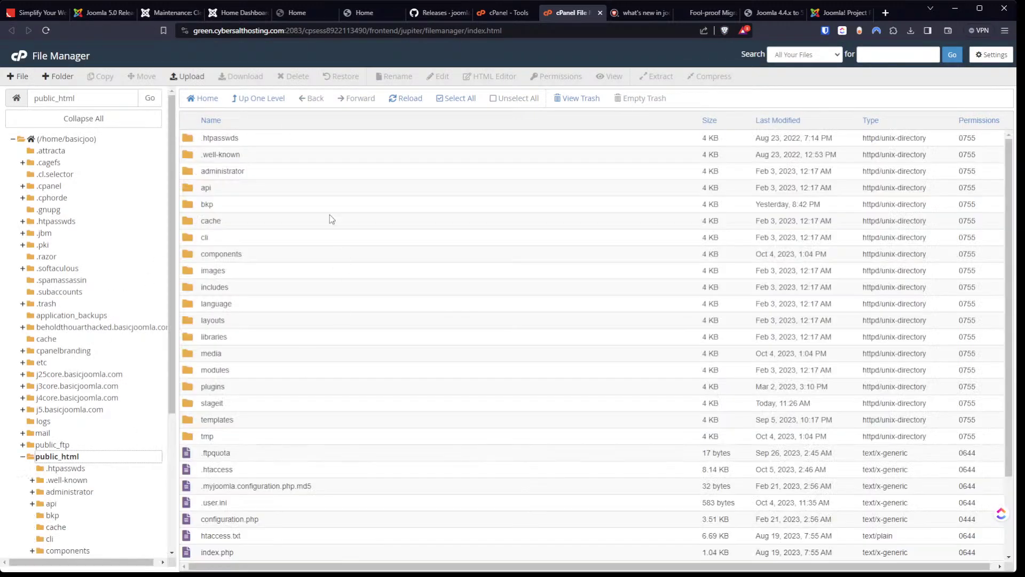
{"action": "double_click", "coordinate": [190, 172]}
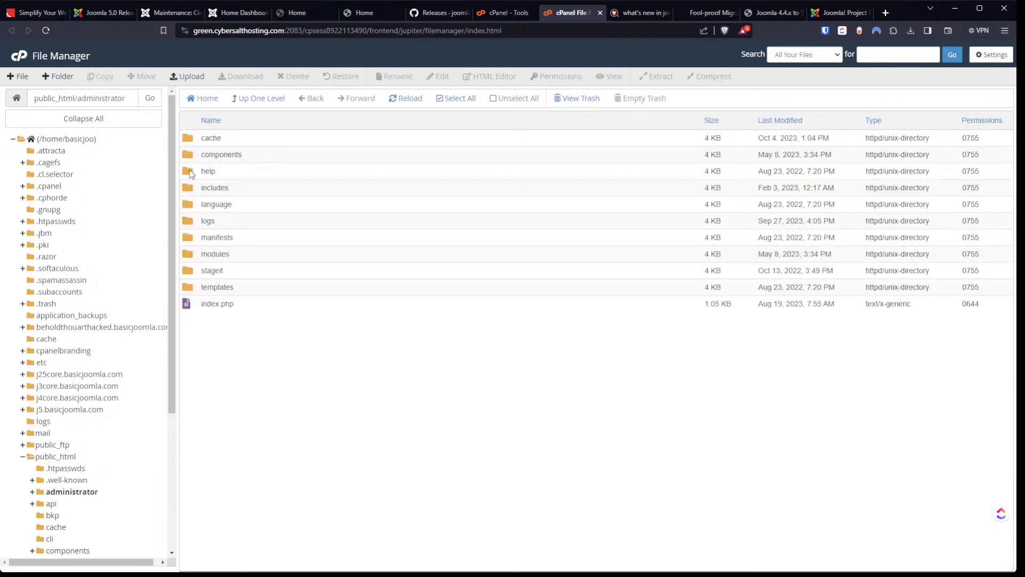
{"action": "double_click", "coordinate": [190, 221]}
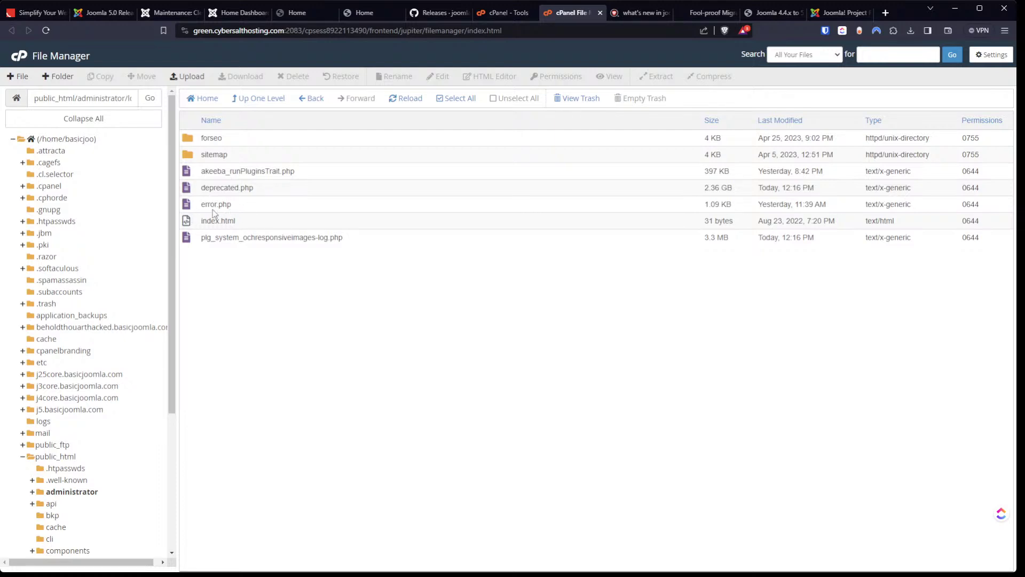
View the contents of error.php in the logs folder and close the file
{"action": "right_click", "coordinate": [203, 209]}
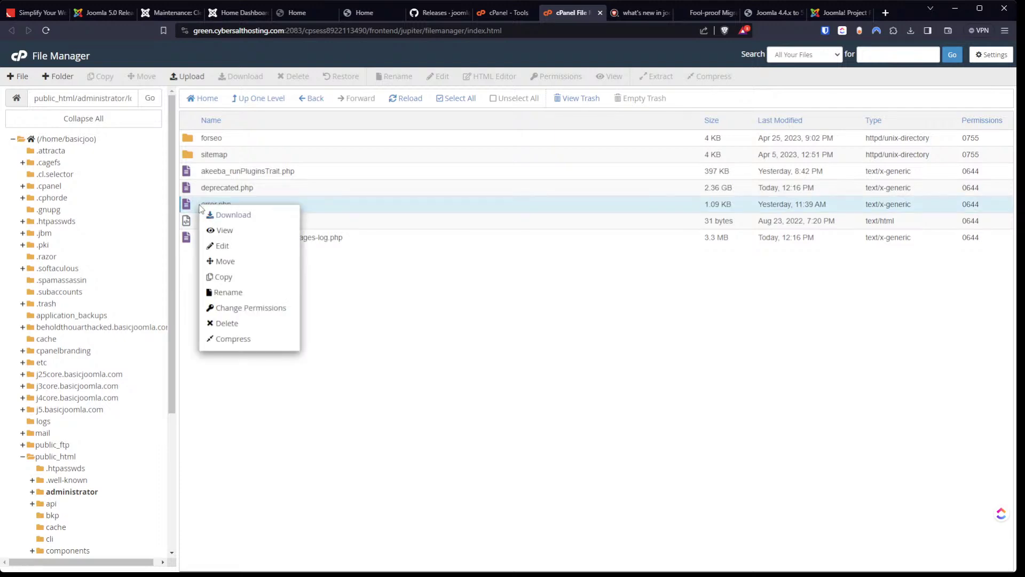
{"action": "left_click", "coordinate": [235, 230]}
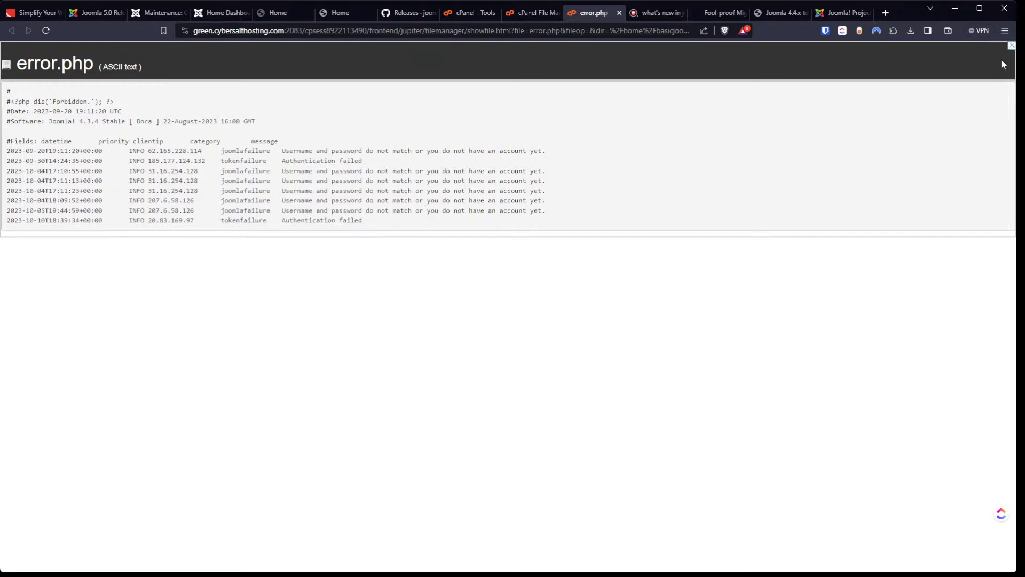
{"action": "left_click", "coordinate": [1012, 47]}
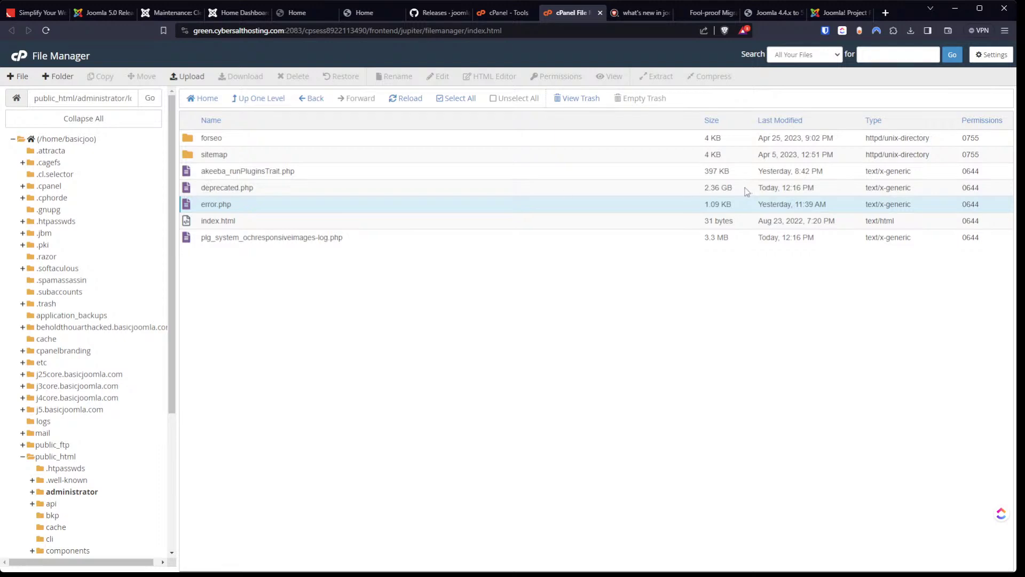
Permanently delete deprecated.php from the logs folder, skipping the trash
{"action": "left_click", "coordinate": [193, 190]}
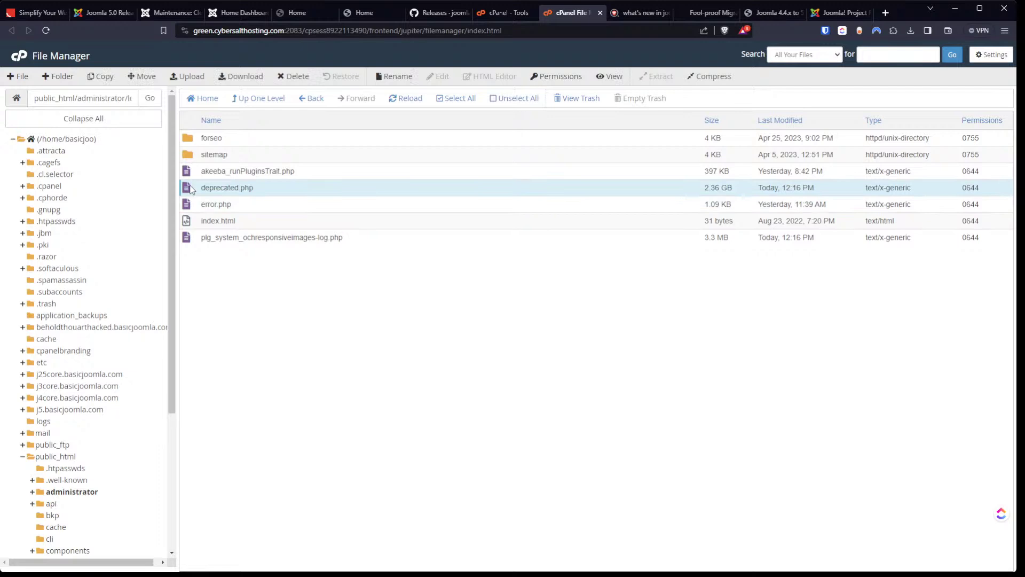
{"action": "right_click", "coordinate": [193, 190]}
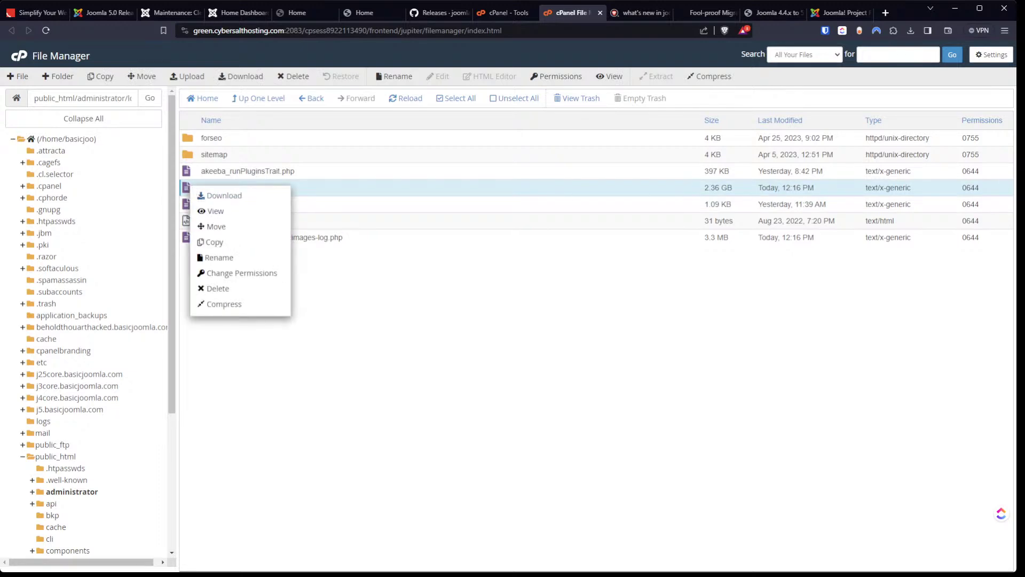
{"action": "left_click", "coordinate": [482, 298]}
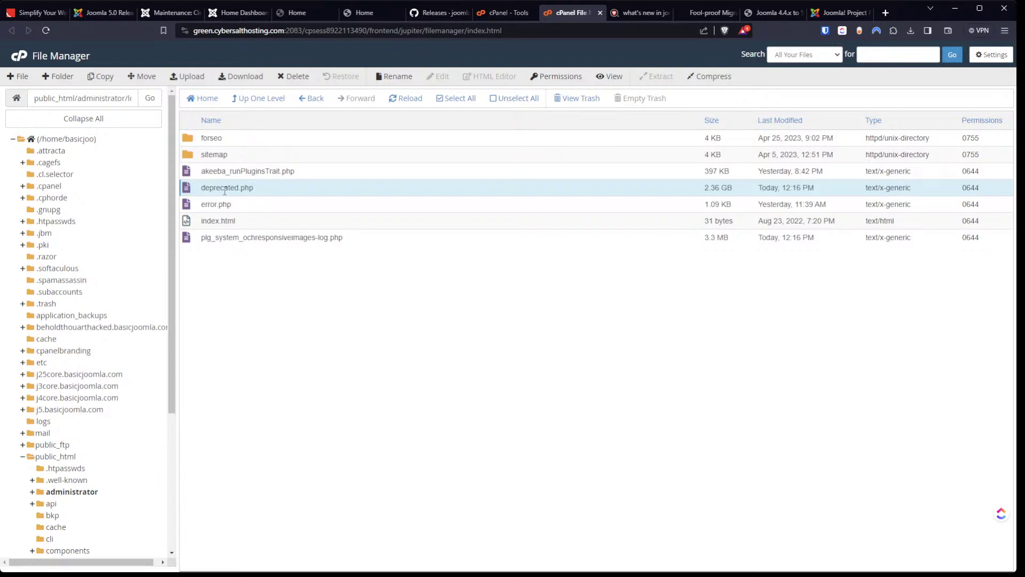
{"action": "right_click", "coordinate": [189, 192]}
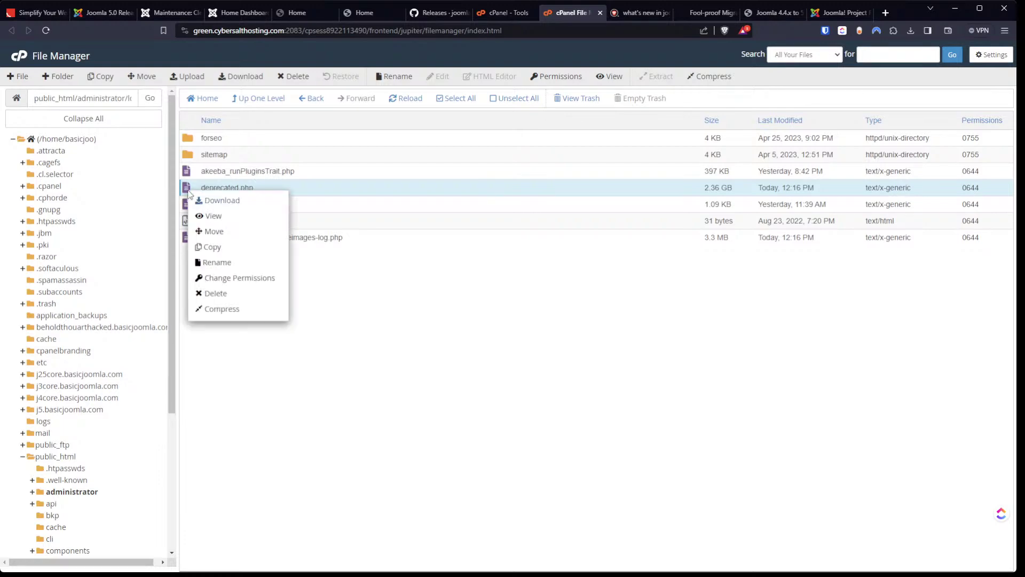
{"action": "left_click", "coordinate": [230, 293]}
{"action": "left_click", "coordinate": [450, 315]}
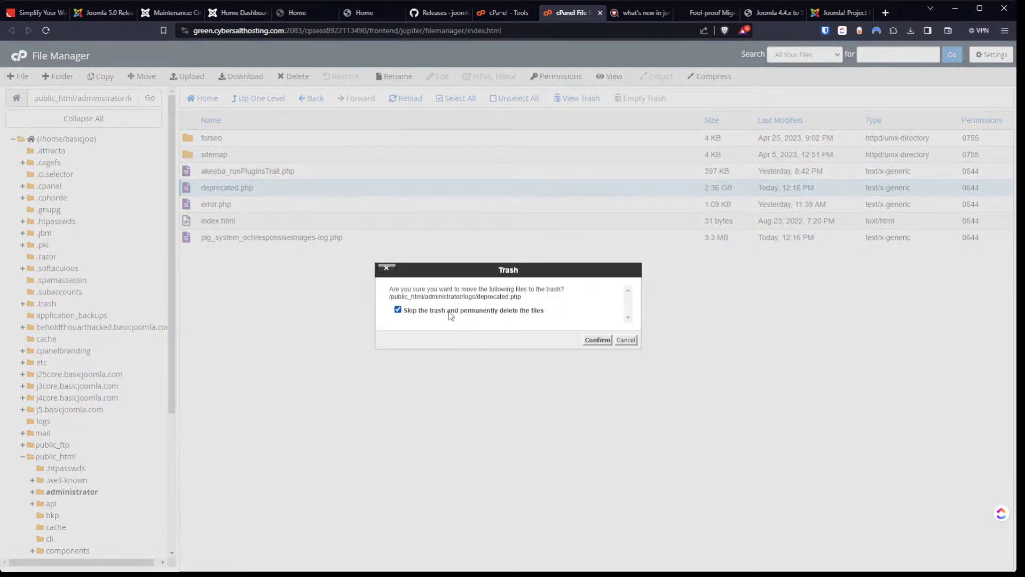
{"action": "left_click", "coordinate": [596, 341]}
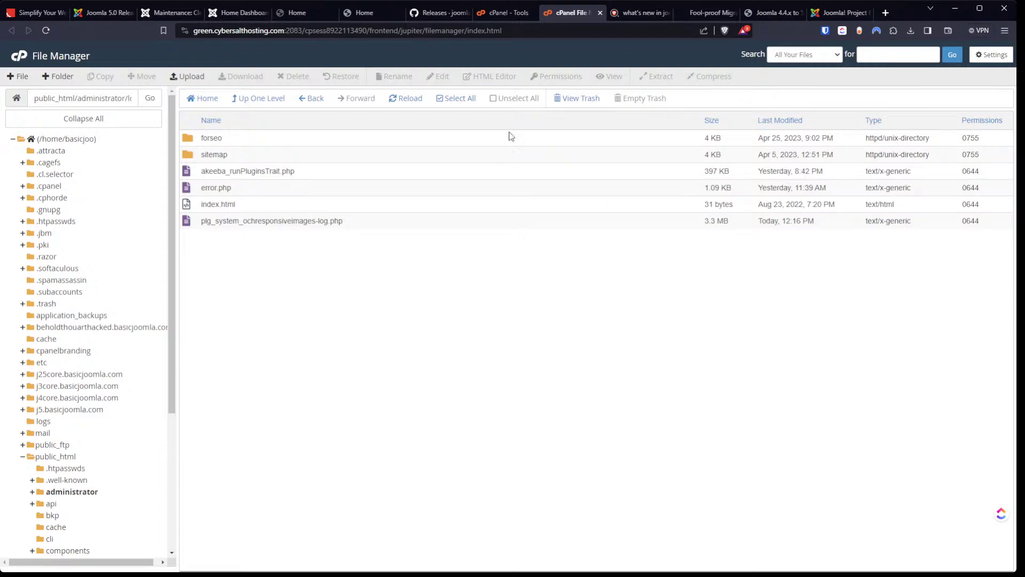
In the staging site's Global Configuration logging settings, enable Log Almost Everything with inline help shown, and save
{"action": "left_click", "coordinate": [238, 13]}
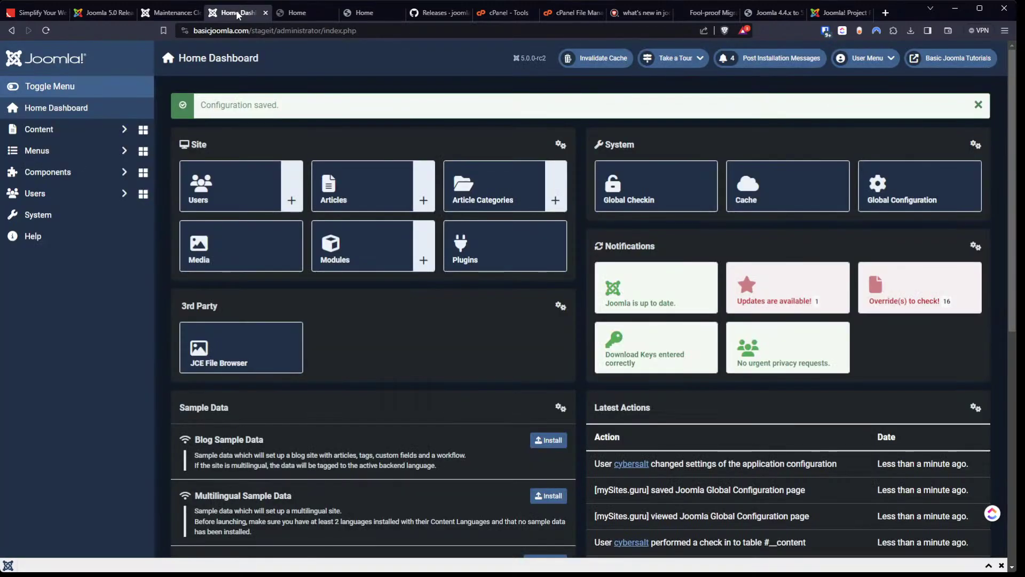
{"action": "left_click", "coordinate": [61, 214]}
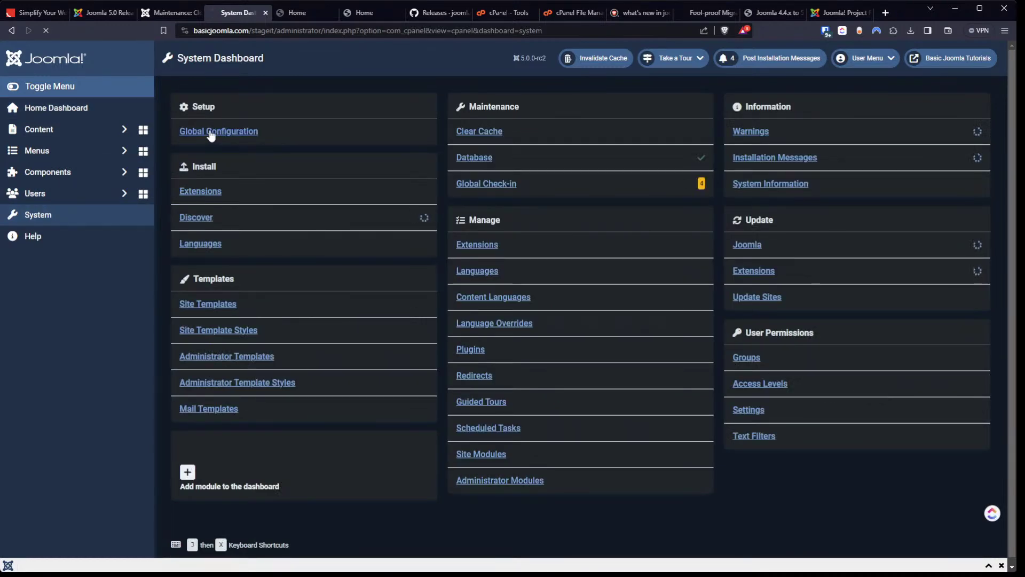
{"action": "left_click", "coordinate": [203, 133]}
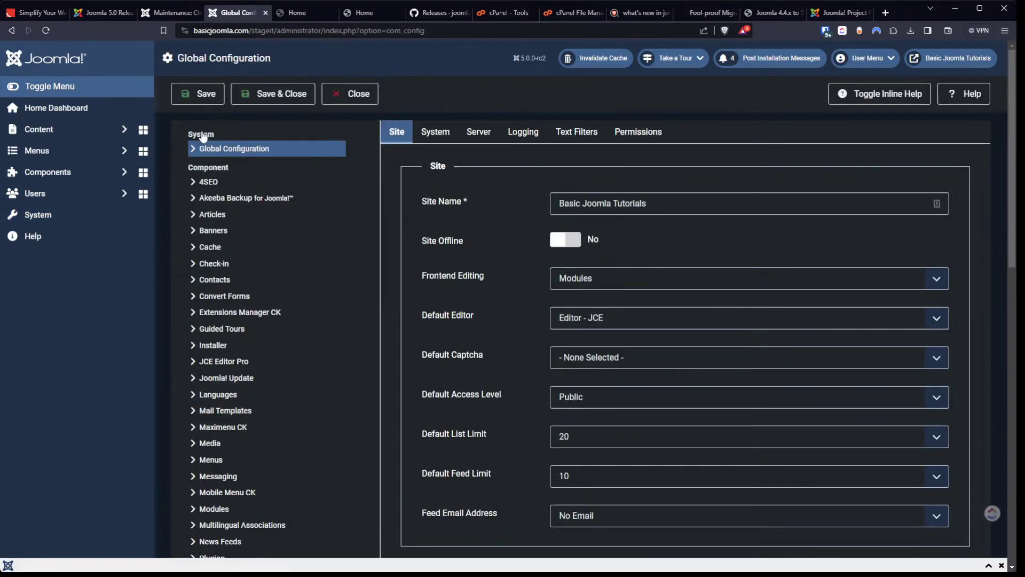
{"action": "left_click", "coordinate": [530, 134]}
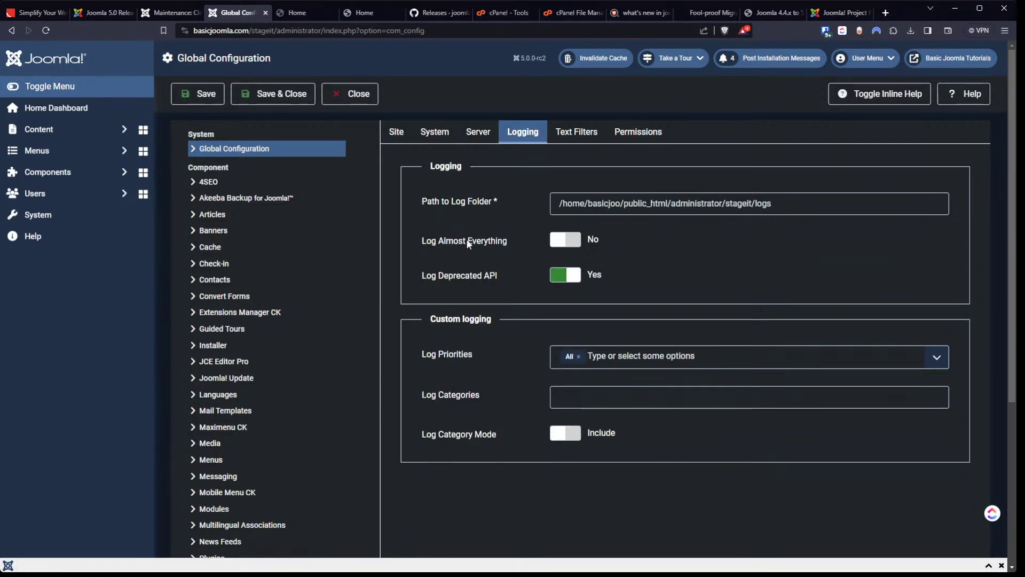
{"action": "left_click", "coordinate": [569, 241]}
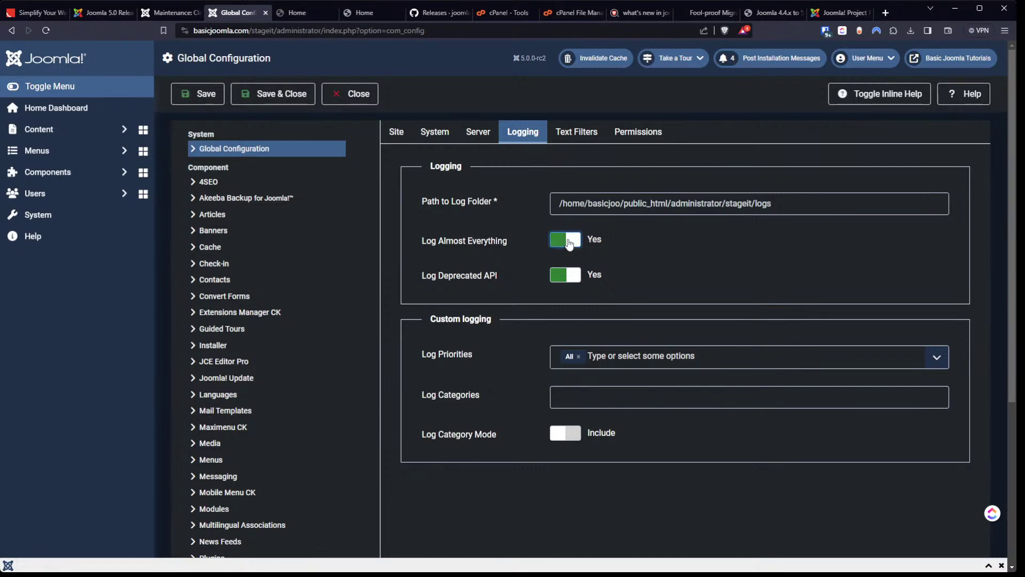
{"action": "left_click", "coordinate": [876, 93]}
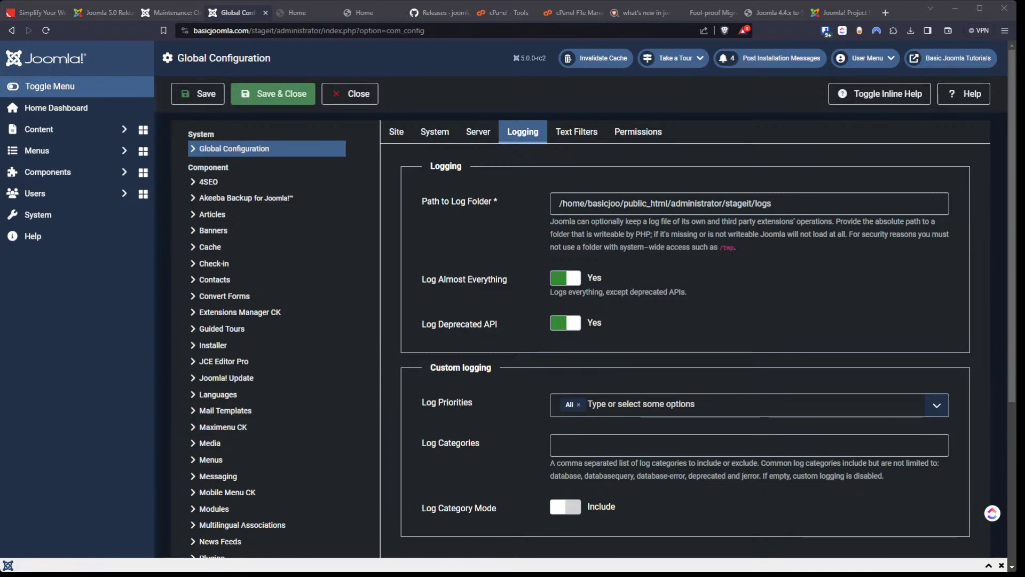
{"action": "left_click", "coordinate": [208, 94]}
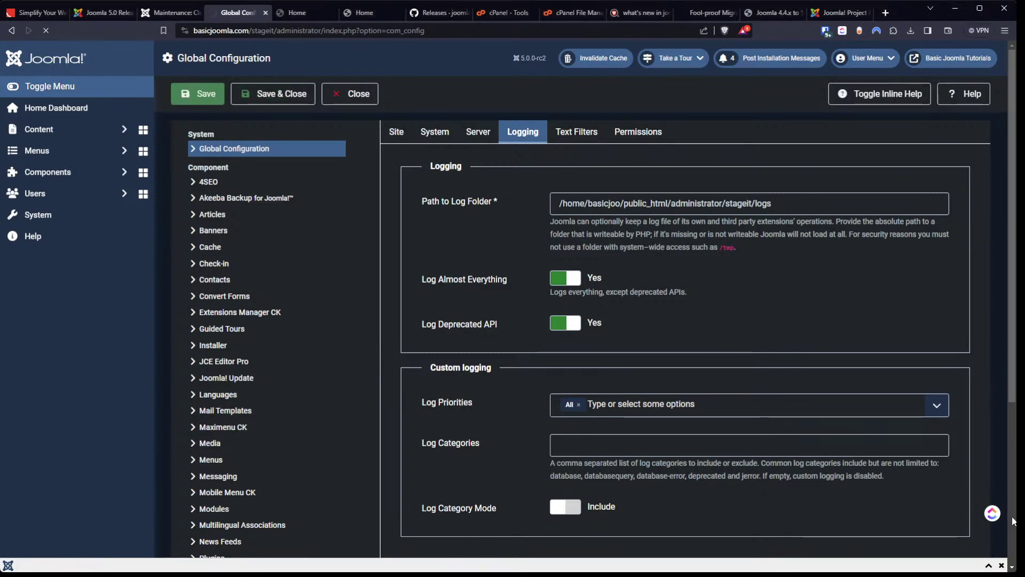
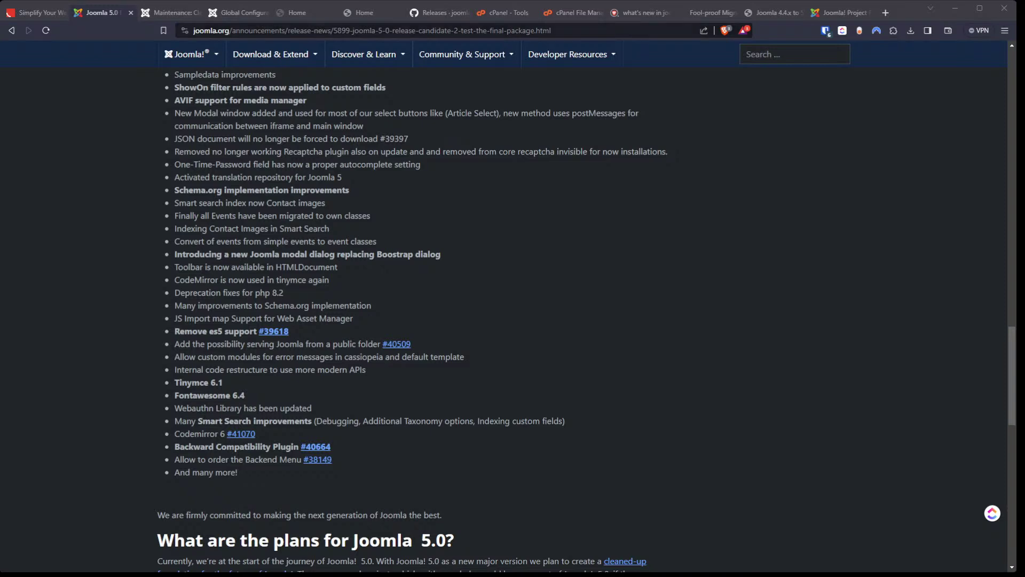
Examine the Administrator and Site menu lists in the menu manager and check the release note about ordering the backend menu
{"action": "left_click", "coordinate": [158, 13]}
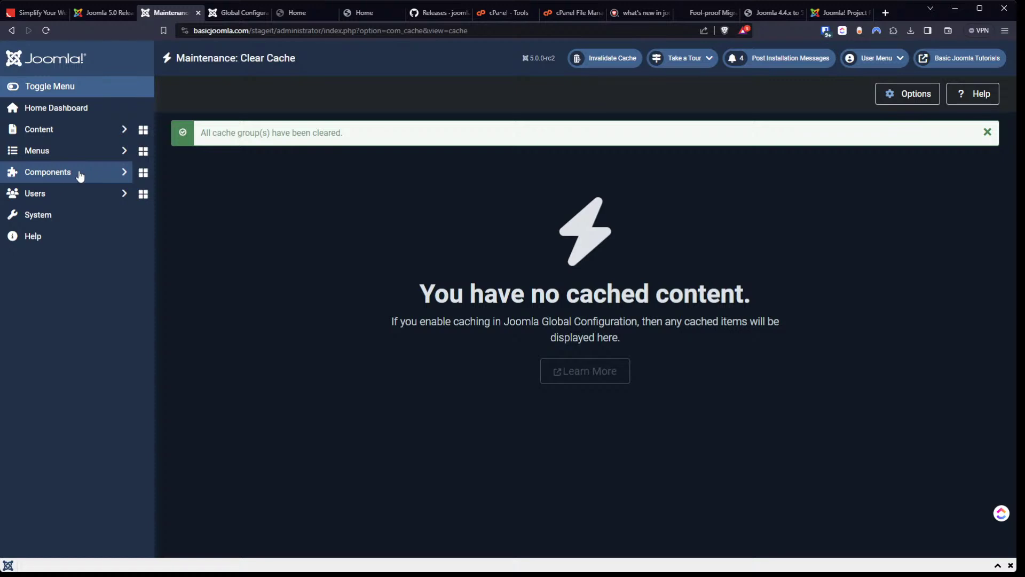
{"action": "left_click", "coordinate": [57, 151]}
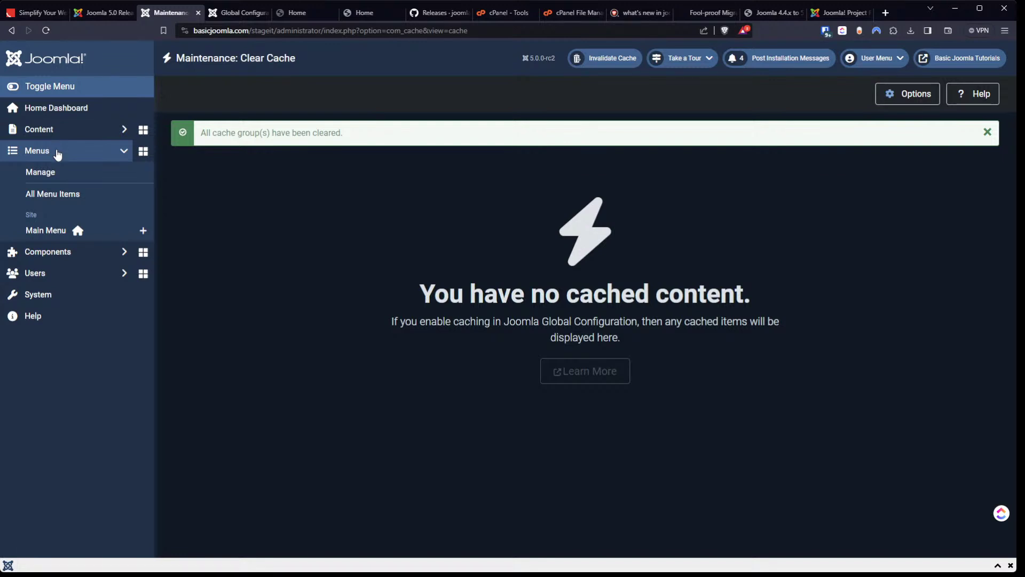
{"action": "left_click", "coordinate": [57, 181]}
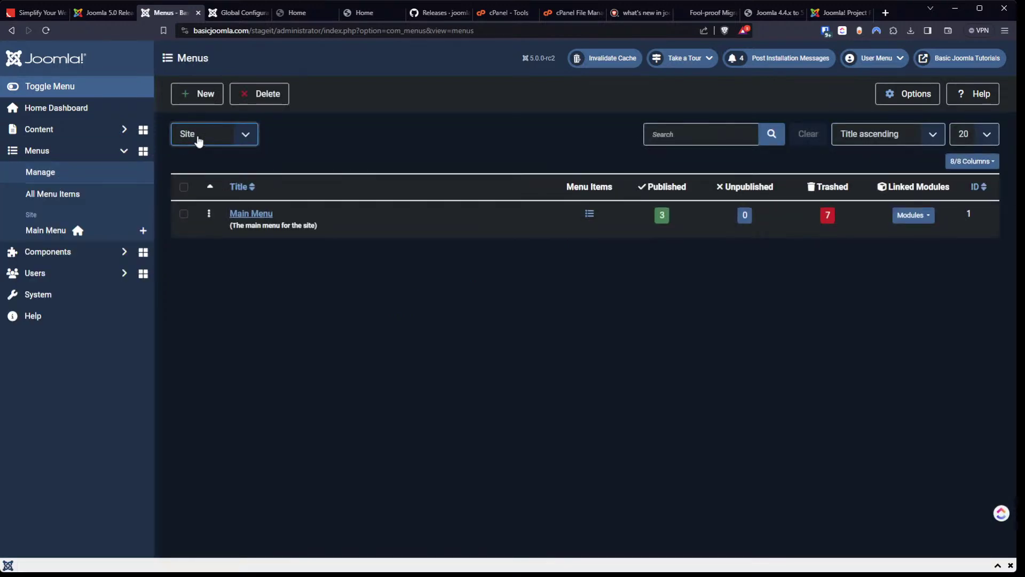
{"action": "left_click", "coordinate": [208, 167]}
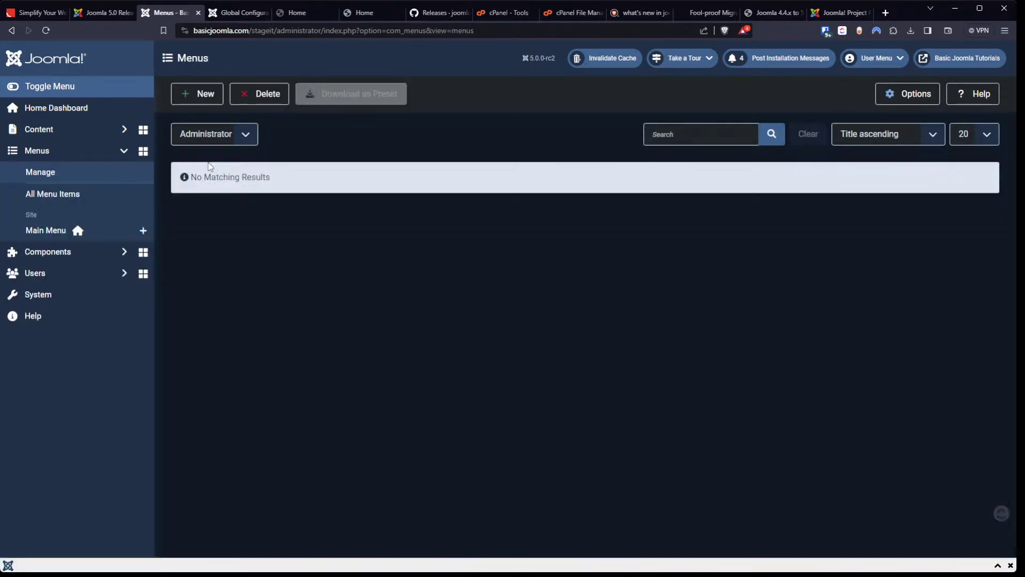
{"action": "left_click", "coordinate": [222, 134]}
{"action": "left_click", "coordinate": [226, 146]}
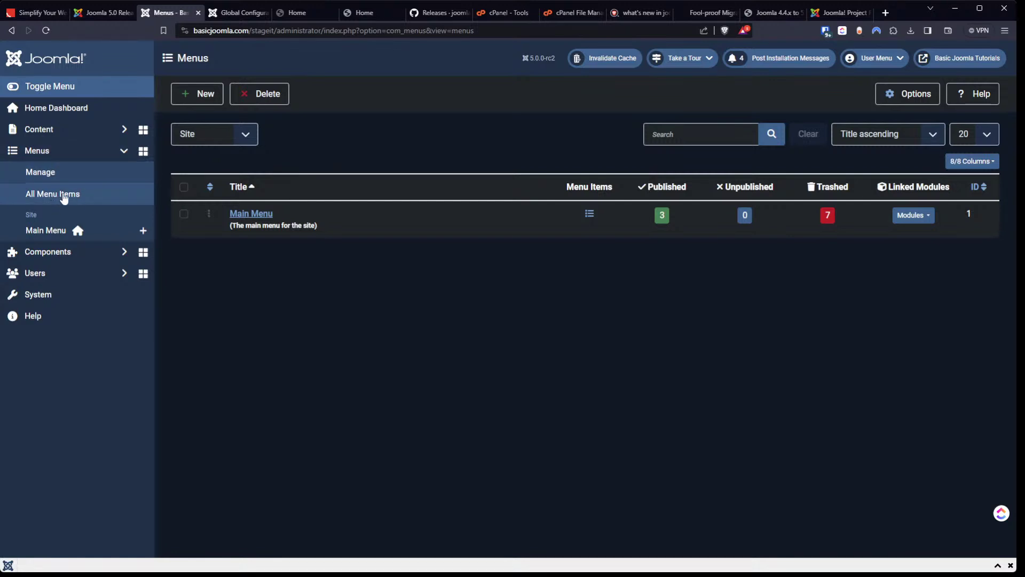
{"action": "left_click", "coordinate": [101, 14]}
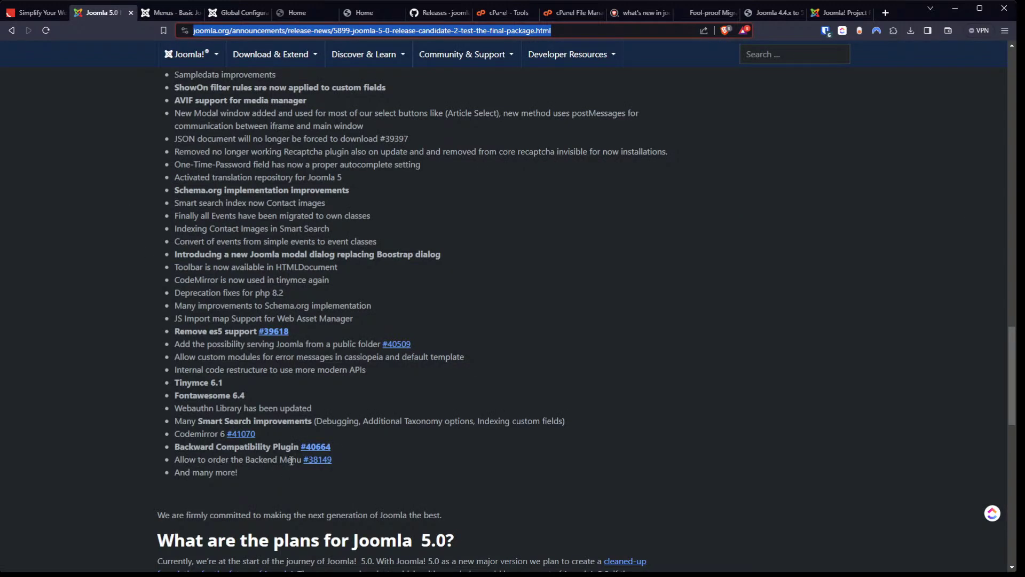
{"action": "left_click", "coordinate": [171, 12]}
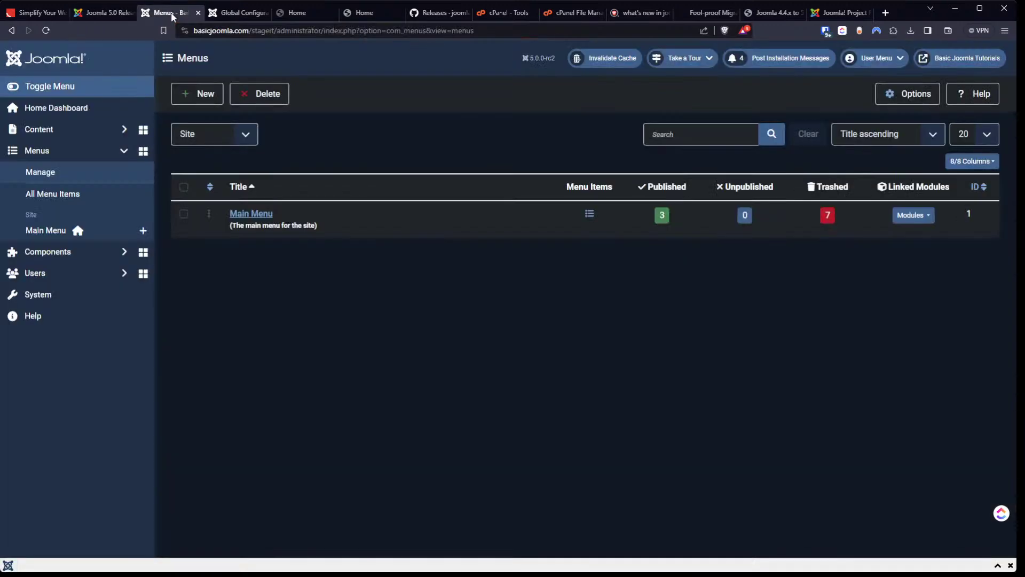
Filter the menu list to Administrator and start a new menu titled "My admin menu"
{"action": "left_click", "coordinate": [83, 258]}
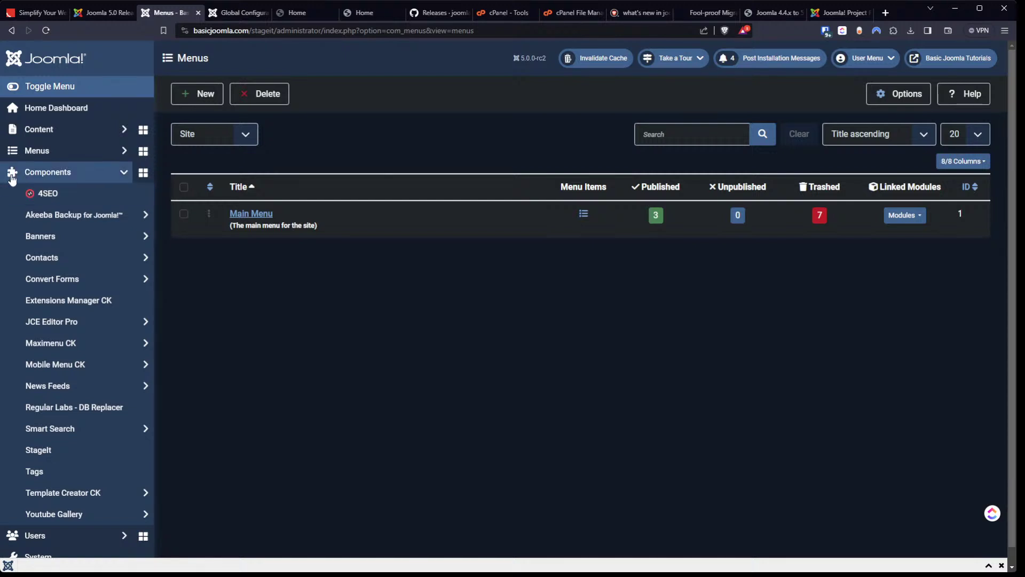
{"action": "left_click", "coordinate": [203, 136]}
{"action": "left_click", "coordinate": [199, 161]}
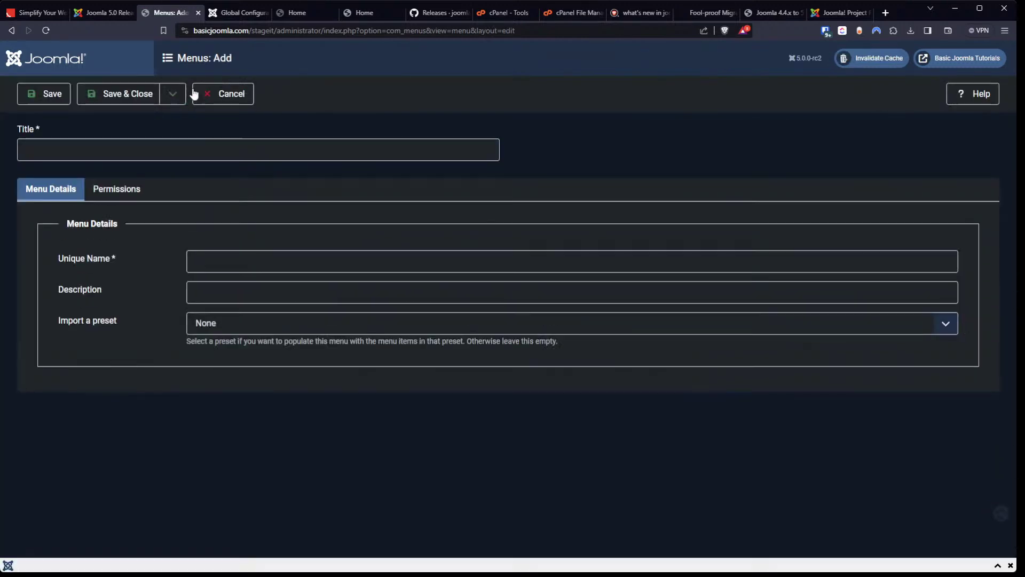
{"action": "left_click", "coordinate": [206, 155]}
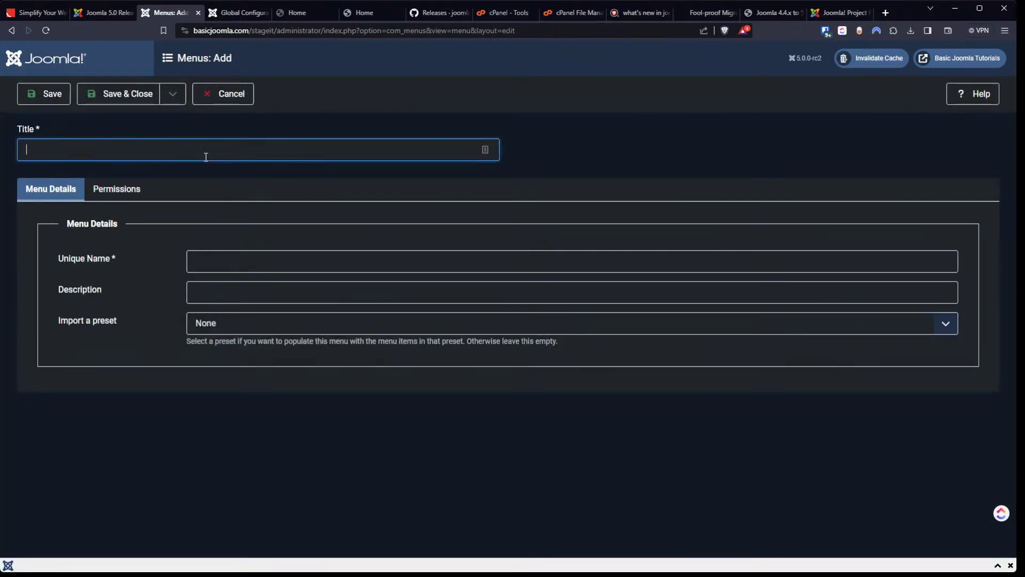
{"action": "type", "text": "My admin menu"}
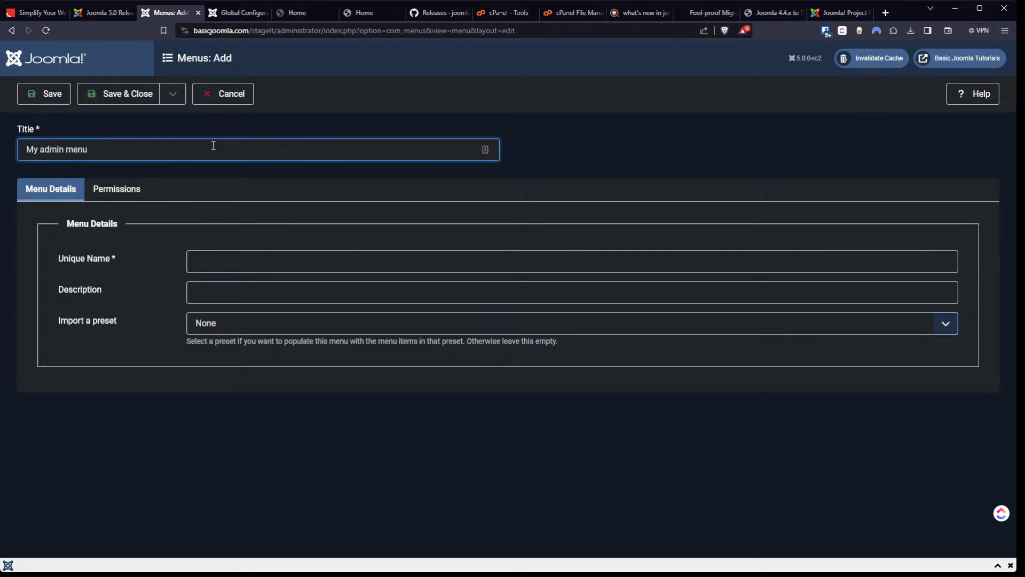
Enter "My admin menu" as the new menu's unique name and description, import a preset's menu items, then save and close it
{"action": "left_click", "coordinate": [259, 259]}
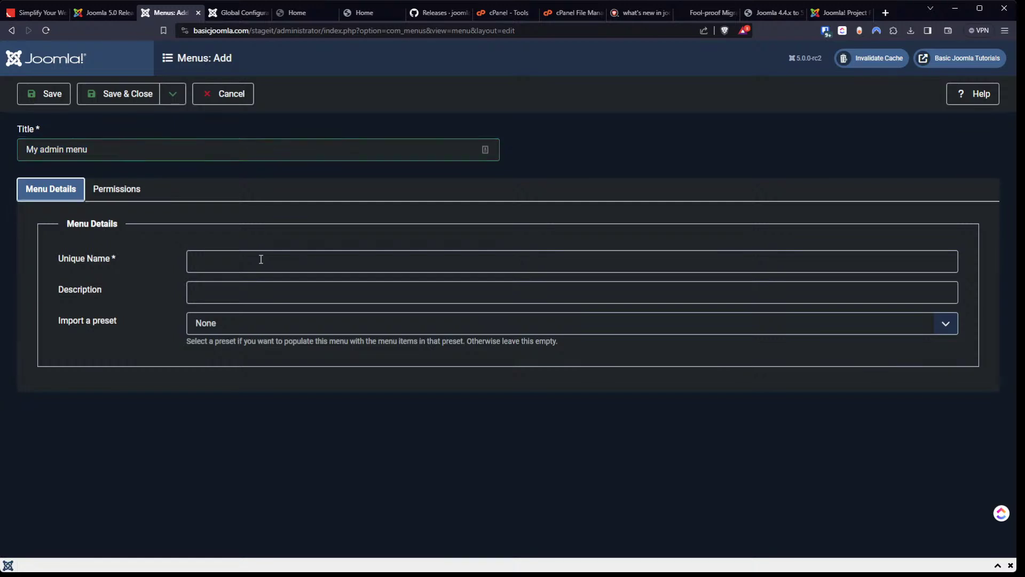
{"action": "type", "text": "My admin menu"}
{"action": "key", "text": "Tab"}
{"action": "type", "text": "My admin menu"}
{"action": "left_click", "coordinate": [219, 330]}
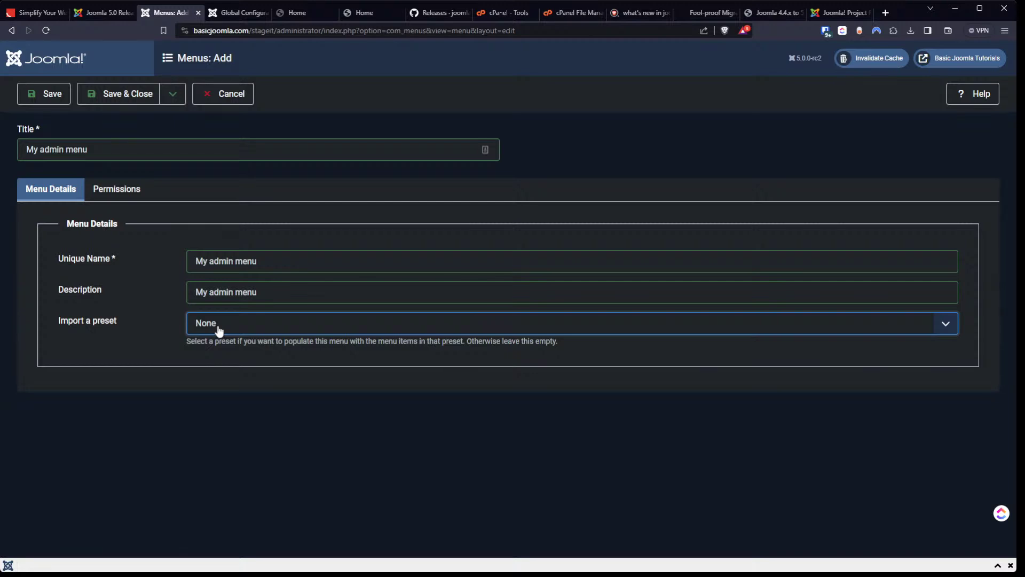
{"action": "key", "text": "Down"}
{"action": "left_click", "coordinate": [123, 102]}
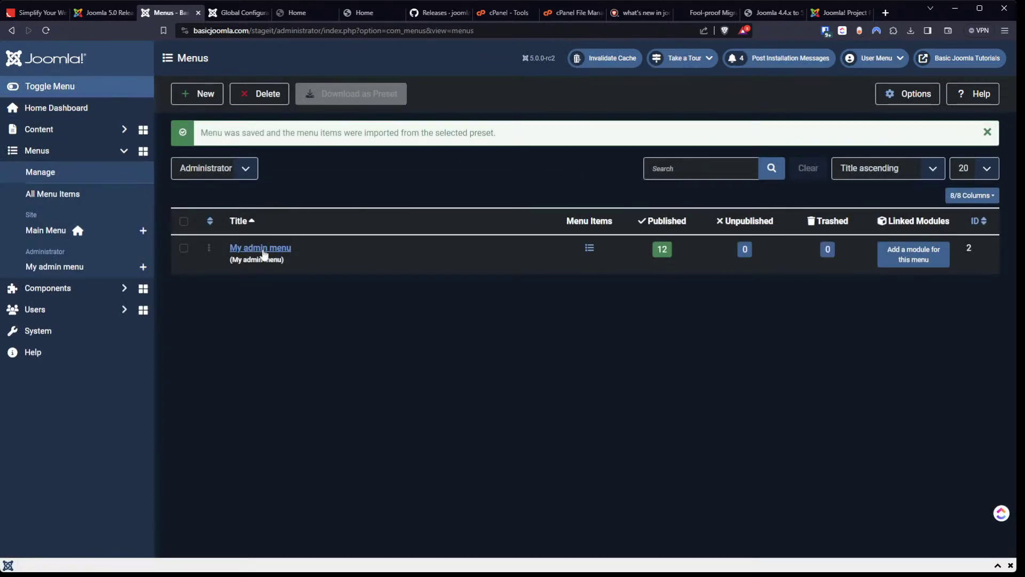
List the Administrator items of My admin menu in their set order and try repositioning the Categories item
{"action": "left_click", "coordinate": [85, 195]}
{"action": "left_click", "coordinate": [241, 138]}
{"action": "left_click", "coordinate": [222, 167]}
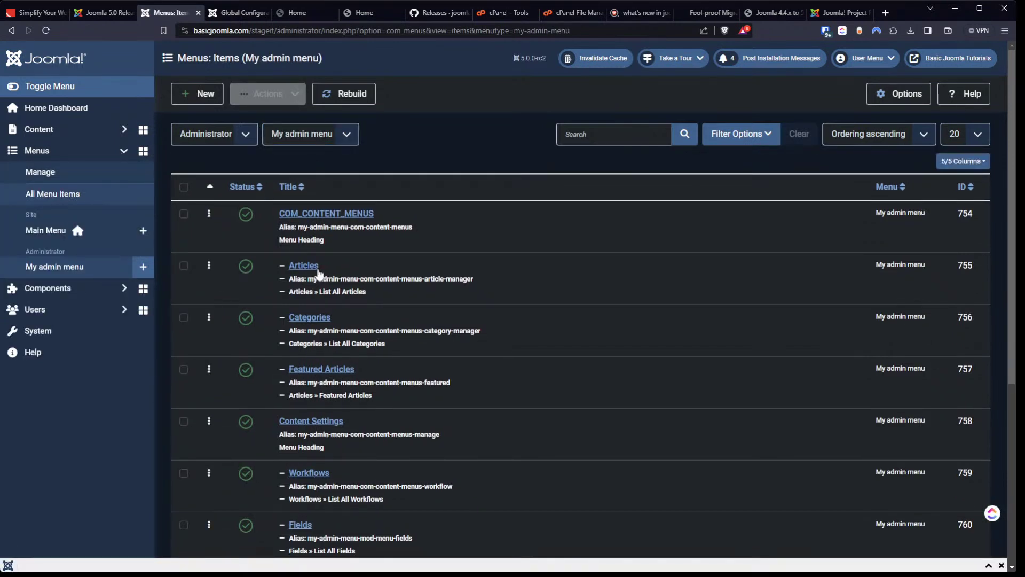
{"action": "mouse_move", "coordinate": [209, 317]}
{"action": "left_mouse_down"}
{"action": "mouse_move", "coordinate": [208, 266]}
{"action": "mouse_move", "coordinate": [211, 339]}
{"action": "mouse_move", "coordinate": [211, 314]}
{"action": "left_mouse_up"}
Review all Administrator menu items, return to the menu manager and filter its list to Site menus
{"action": "left_click", "coordinate": [32, 196]}
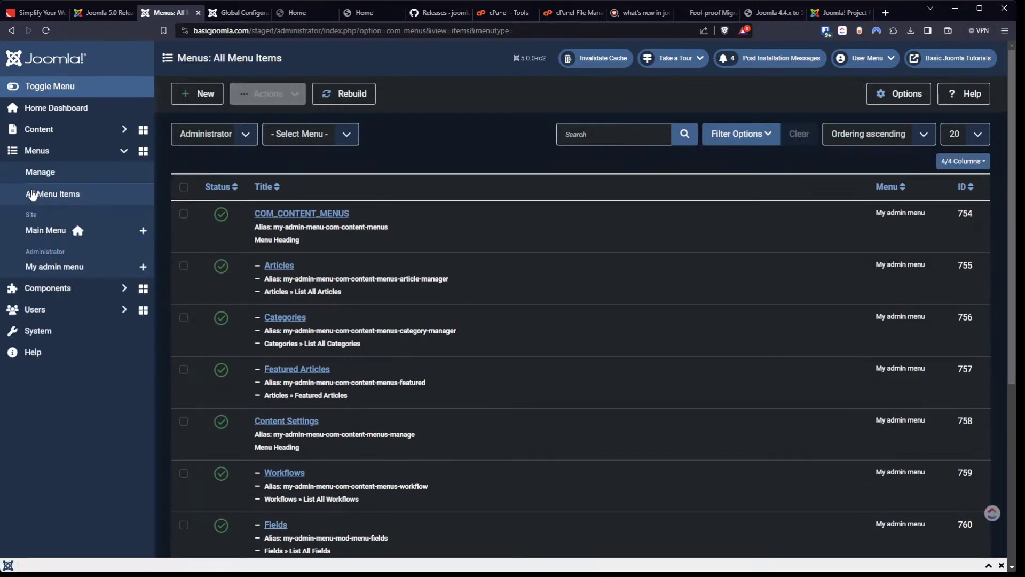
{"action": "left_click", "coordinate": [37, 181]}
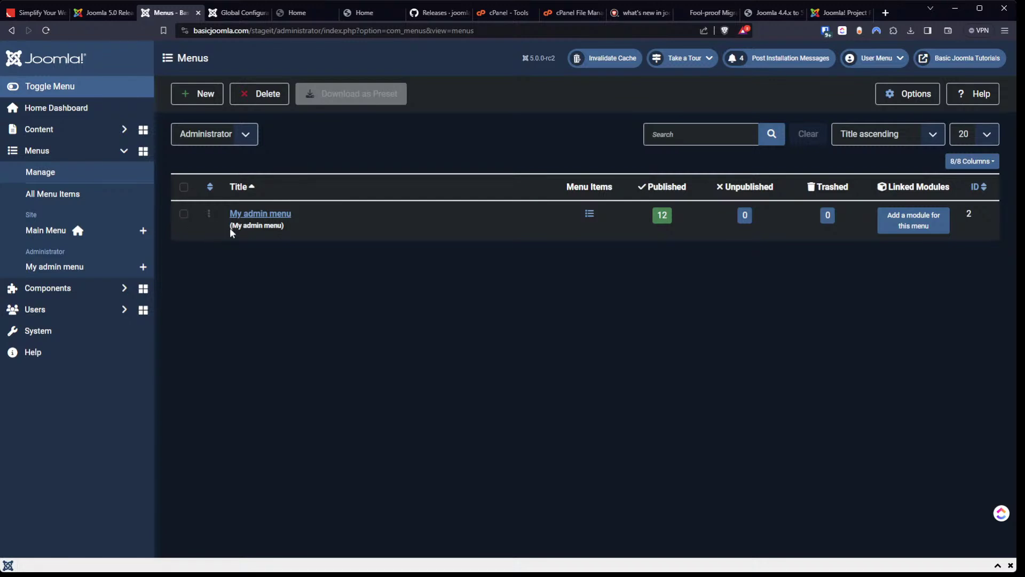
{"action": "left_click", "coordinate": [227, 149]}
{"action": "left_click", "coordinate": [235, 158]}
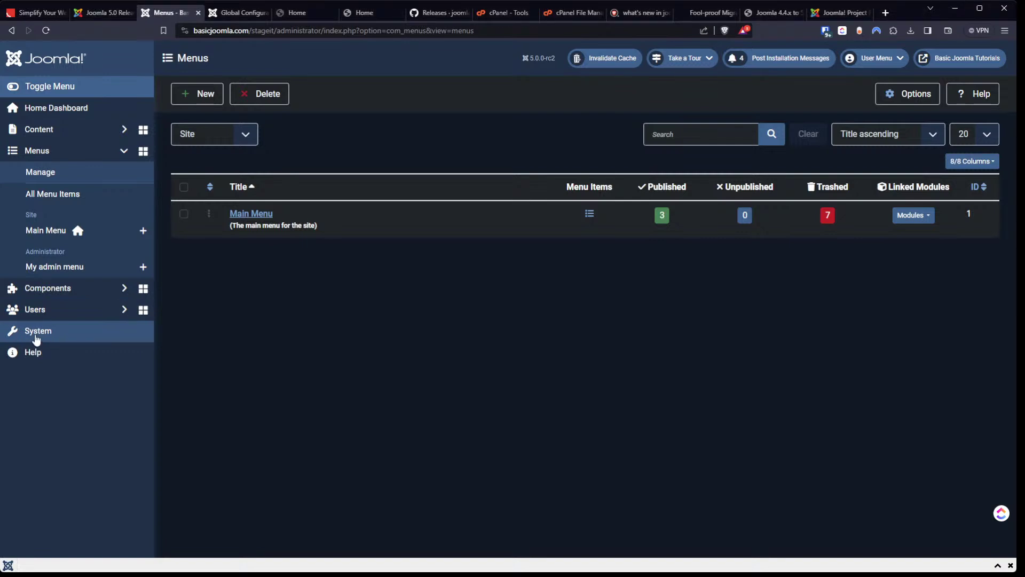
Search the plugins for "com" and open the Behaviour - Backward Compatibility plugin
{"action": "left_click", "coordinate": [44, 335]}
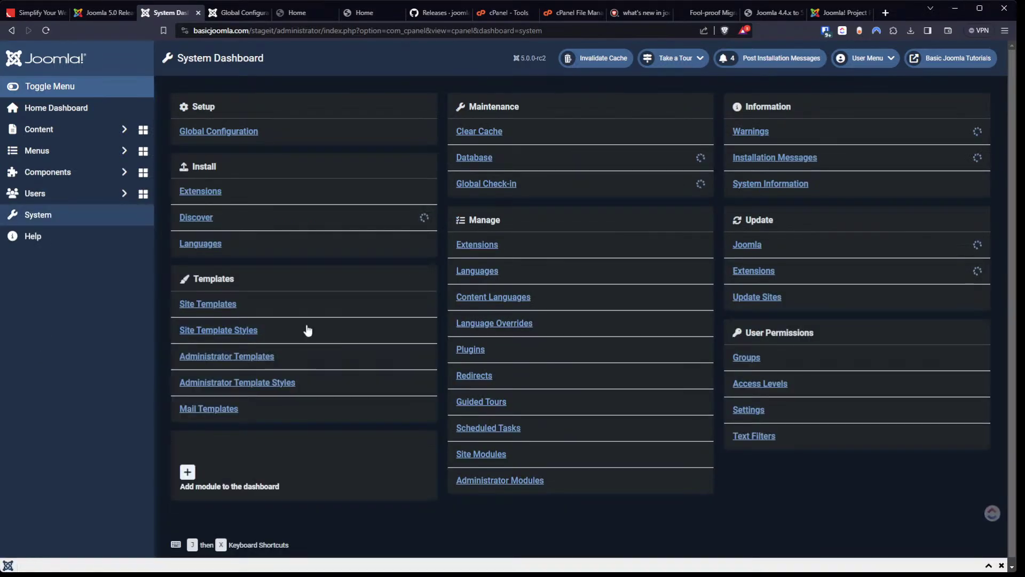
{"action": "left_click", "coordinate": [473, 350]}
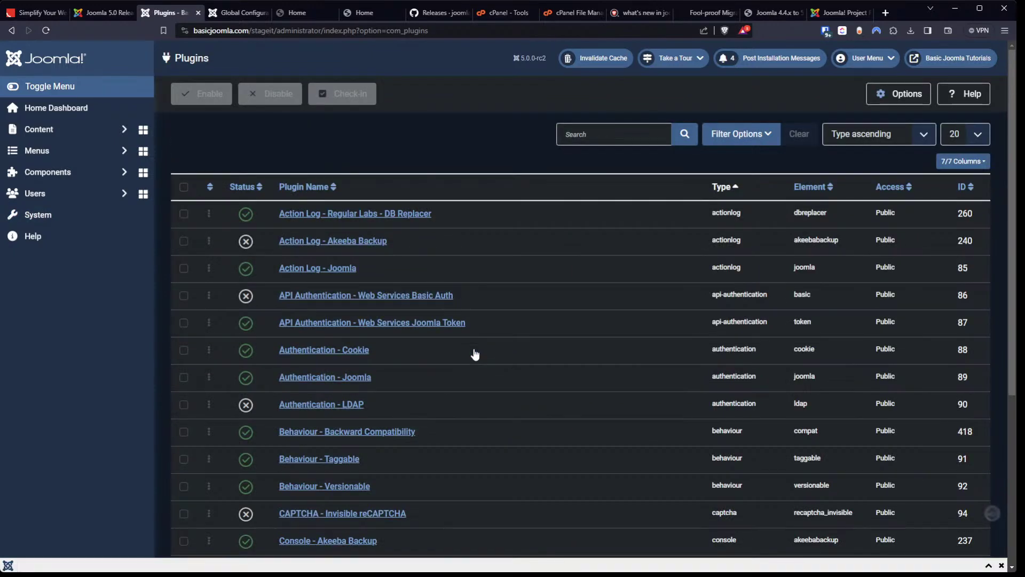
{"action": "left_click", "coordinate": [581, 134]}
{"action": "type", "text": "com"}
{"action": "key", "text": "Return"}
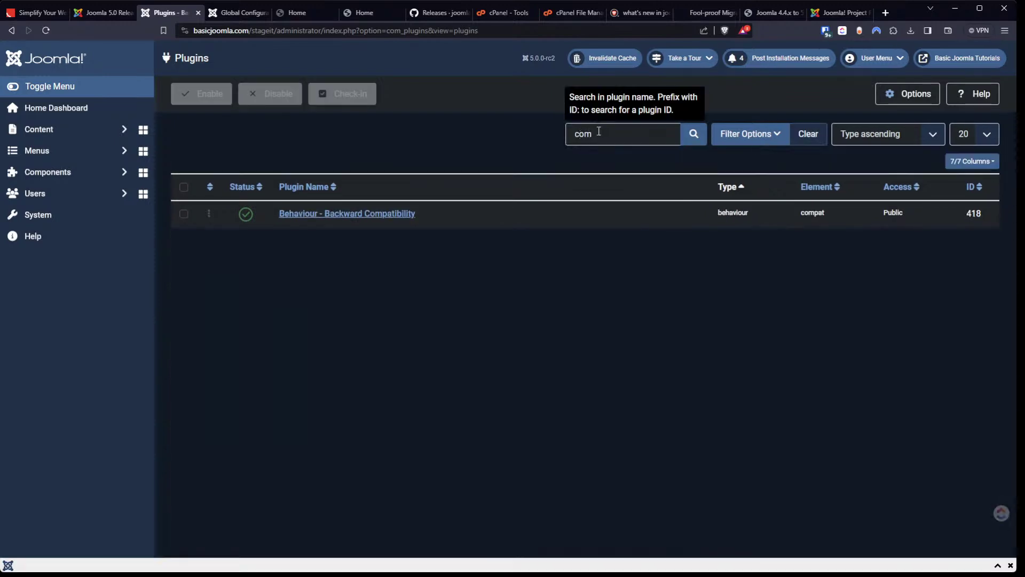
{"action": "left_click", "coordinate": [356, 218]}
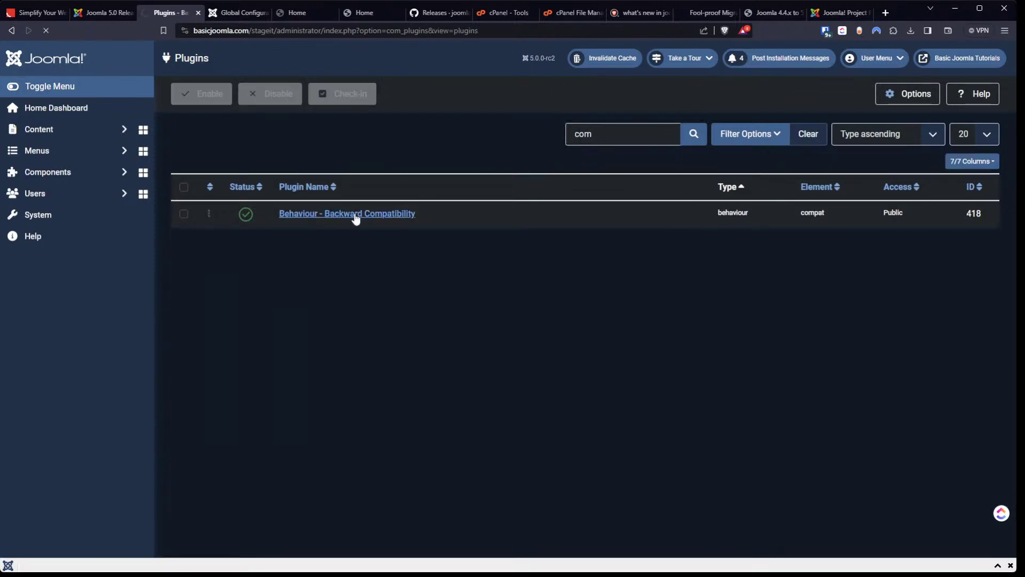